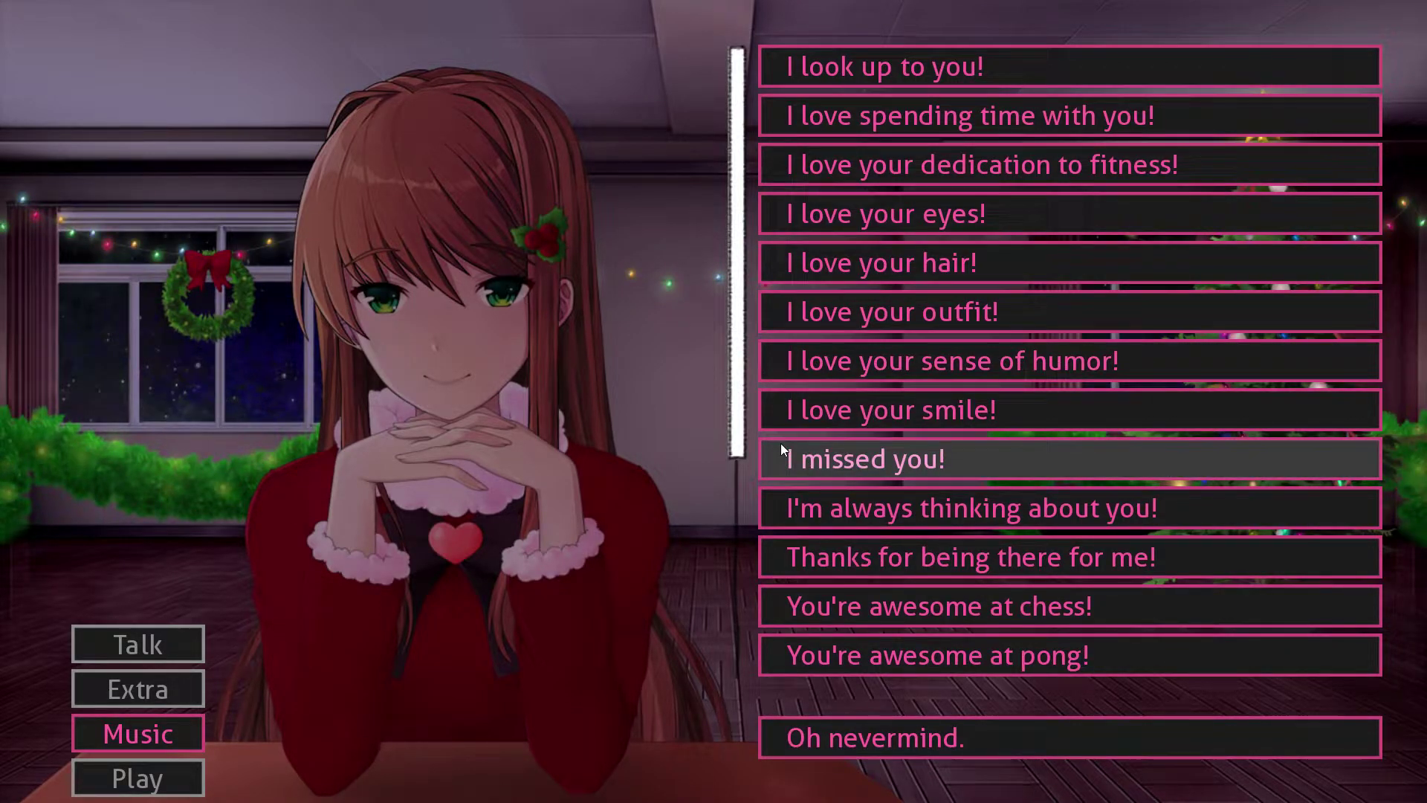
Step: Give Monika the compliment "I missed you!" and advance through her reply
left_click(780, 443)
left_click(553, 428)
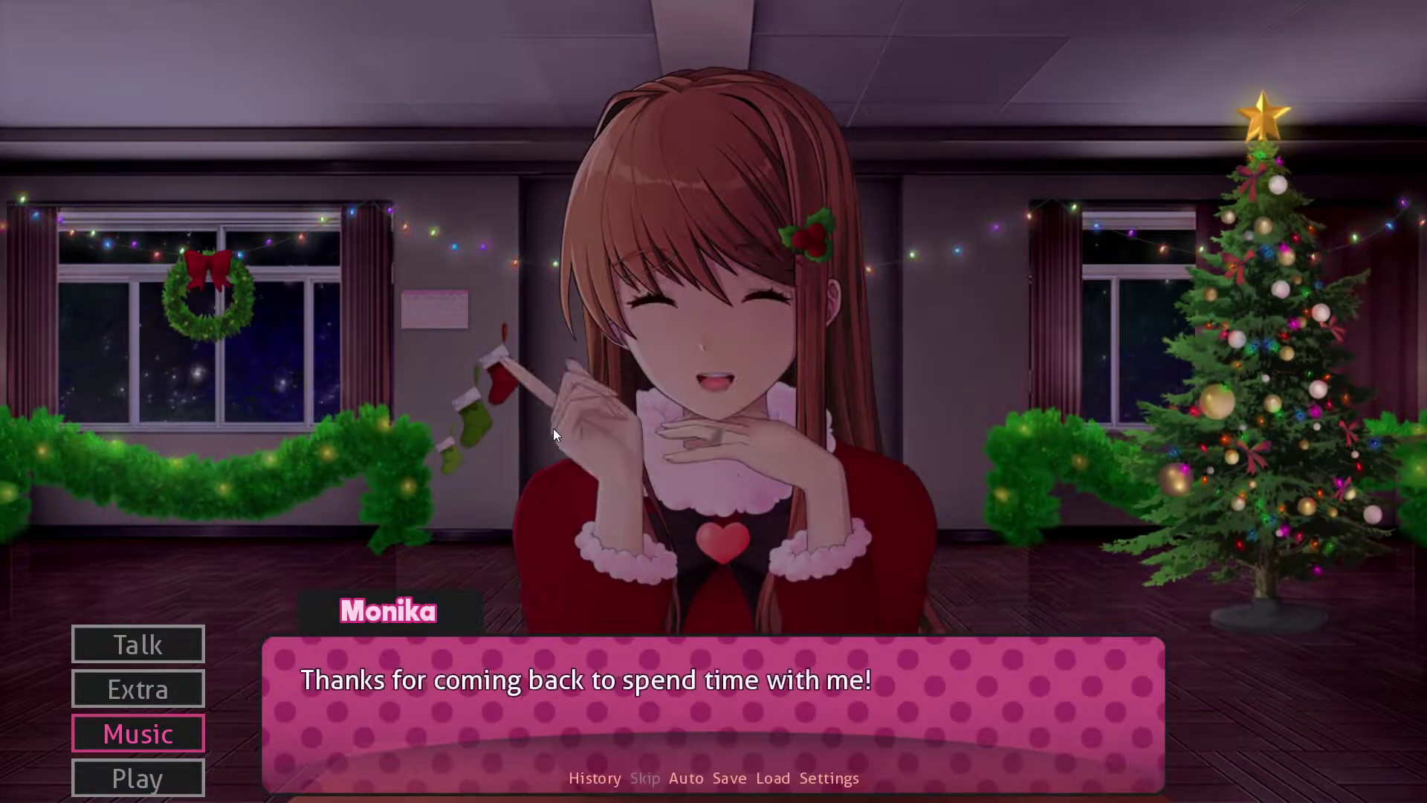
left_click(482, 485)
Step: Start a "Hey, Monika..." conversation from the Romance category, pick a compliment further down the list and advance through her reply
left_click(195, 637)
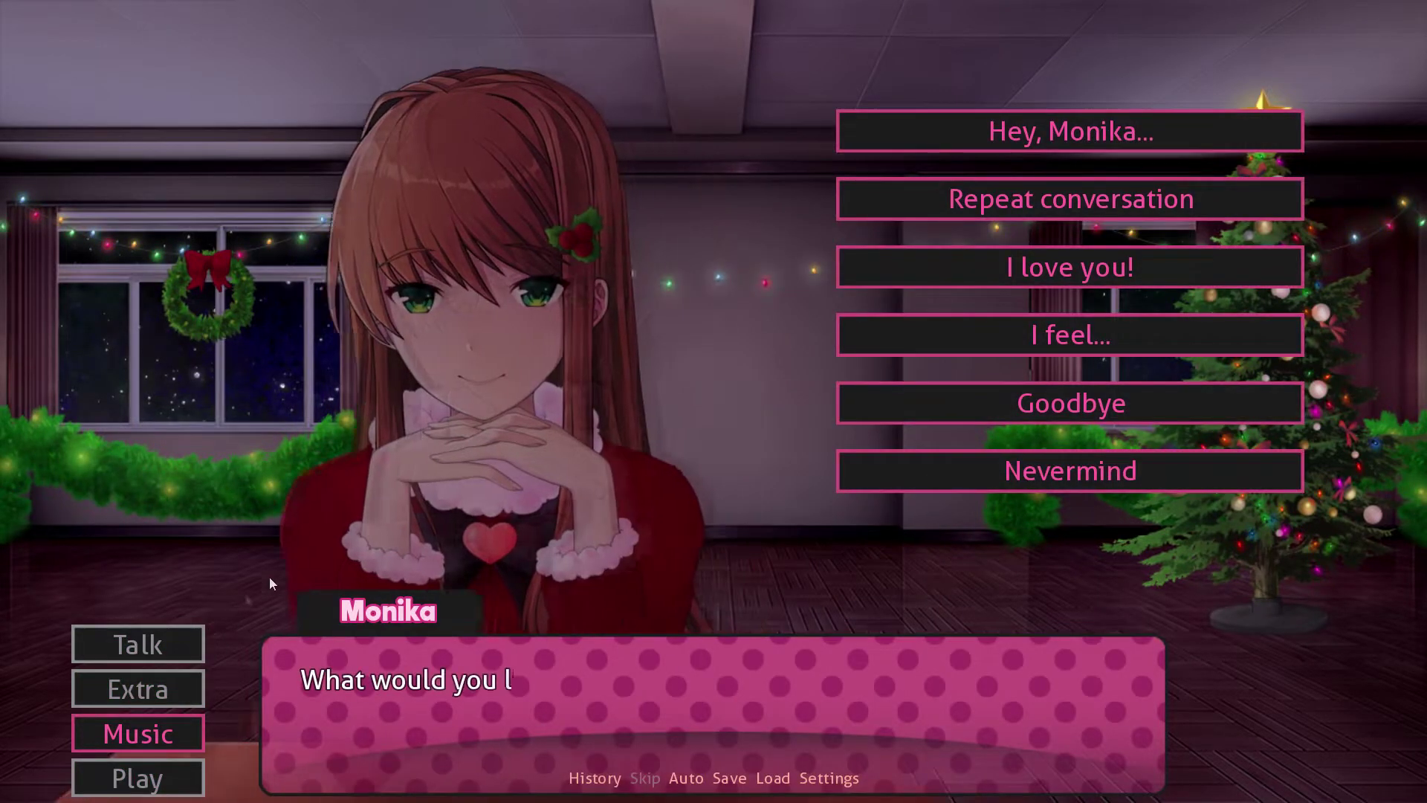
left_click(932, 146)
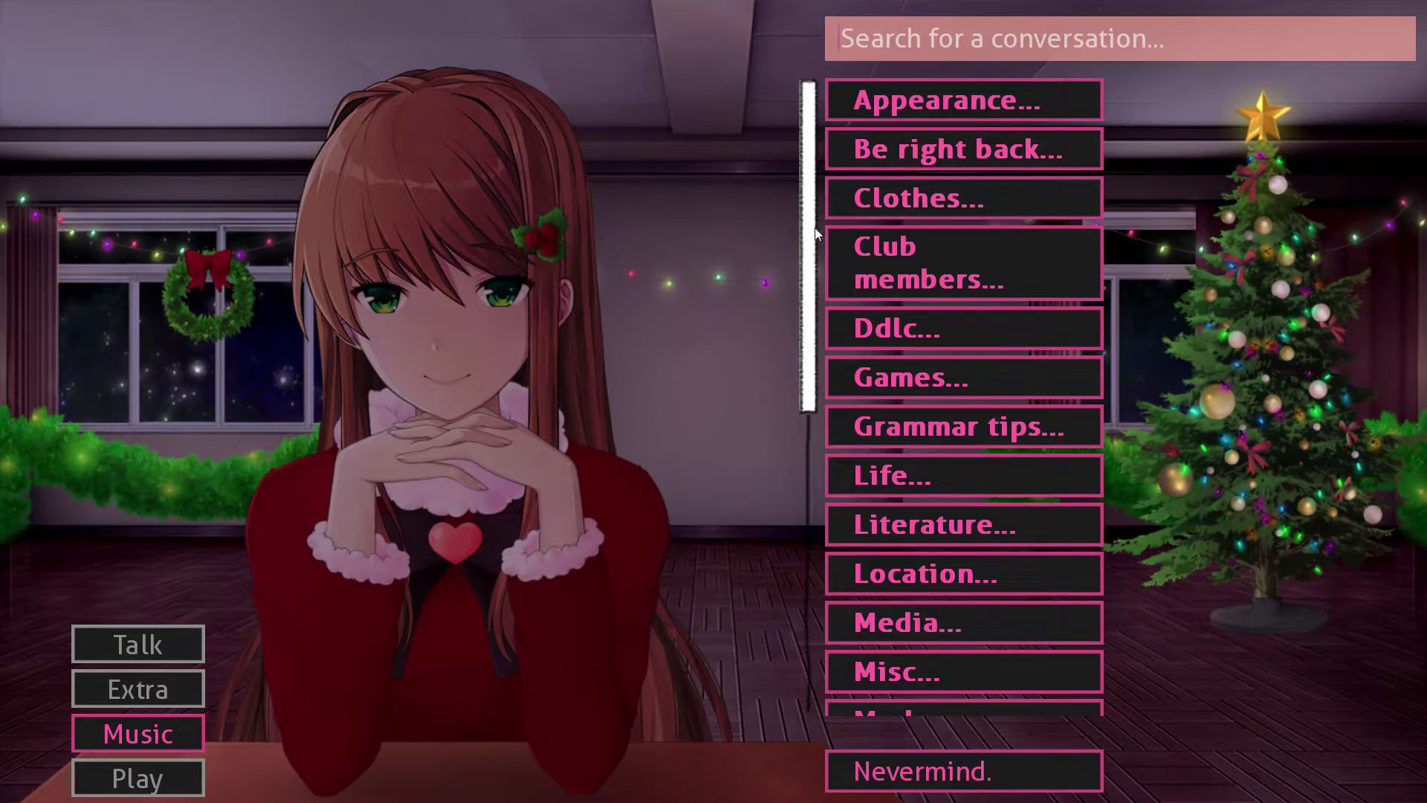
scroll(792, 400, "down", 6)
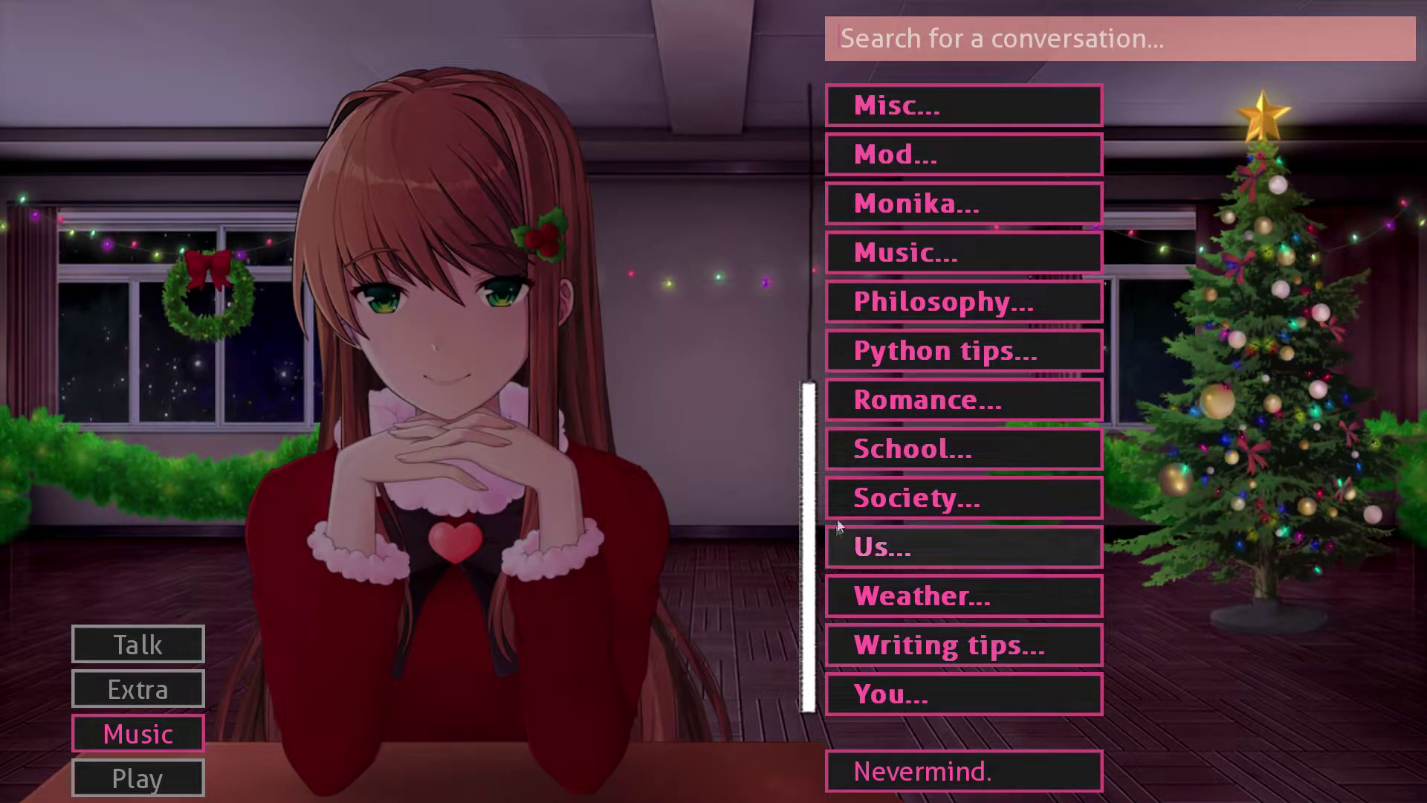
left_click(862, 411)
left_click(1221, 419)
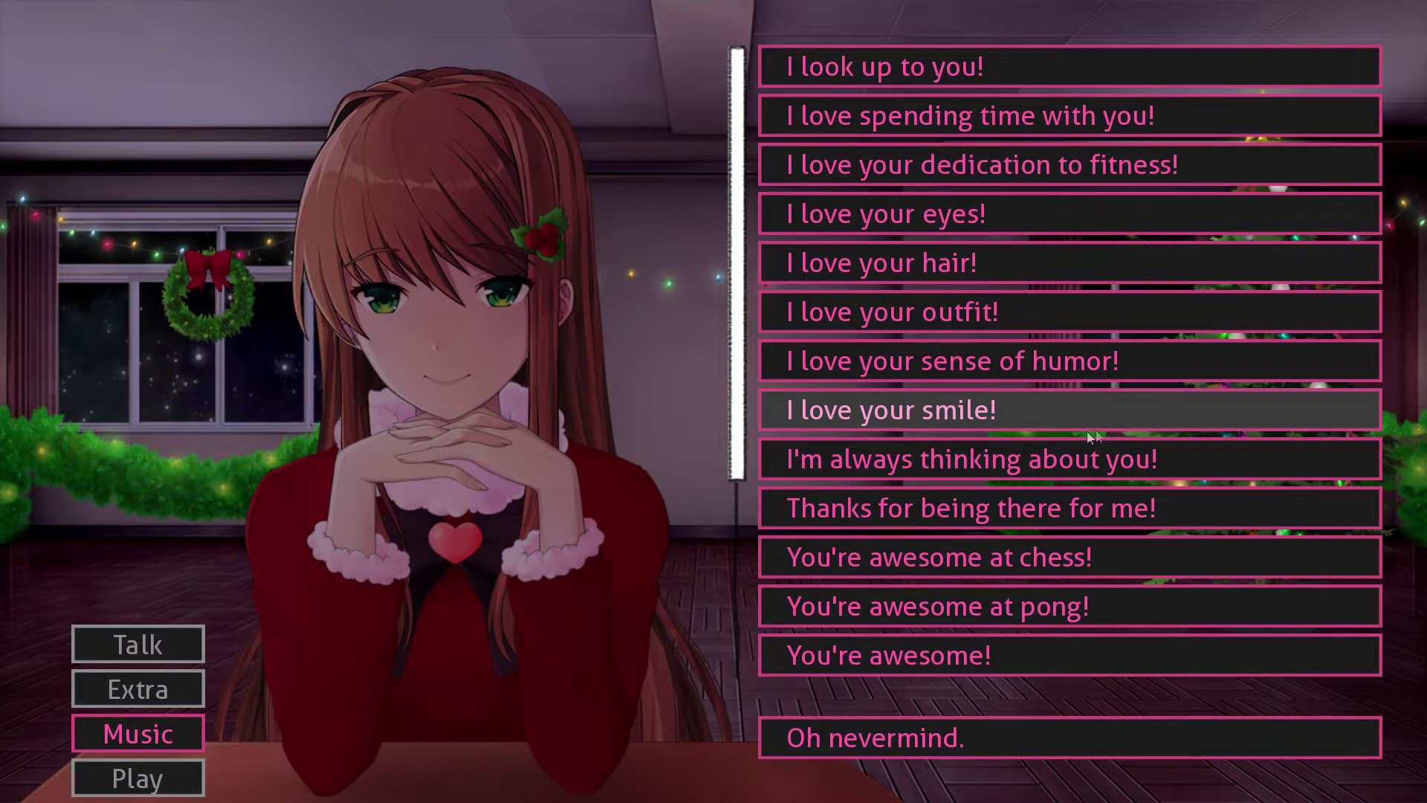
scroll(915, 554, "down", 5)
left_click(905, 415)
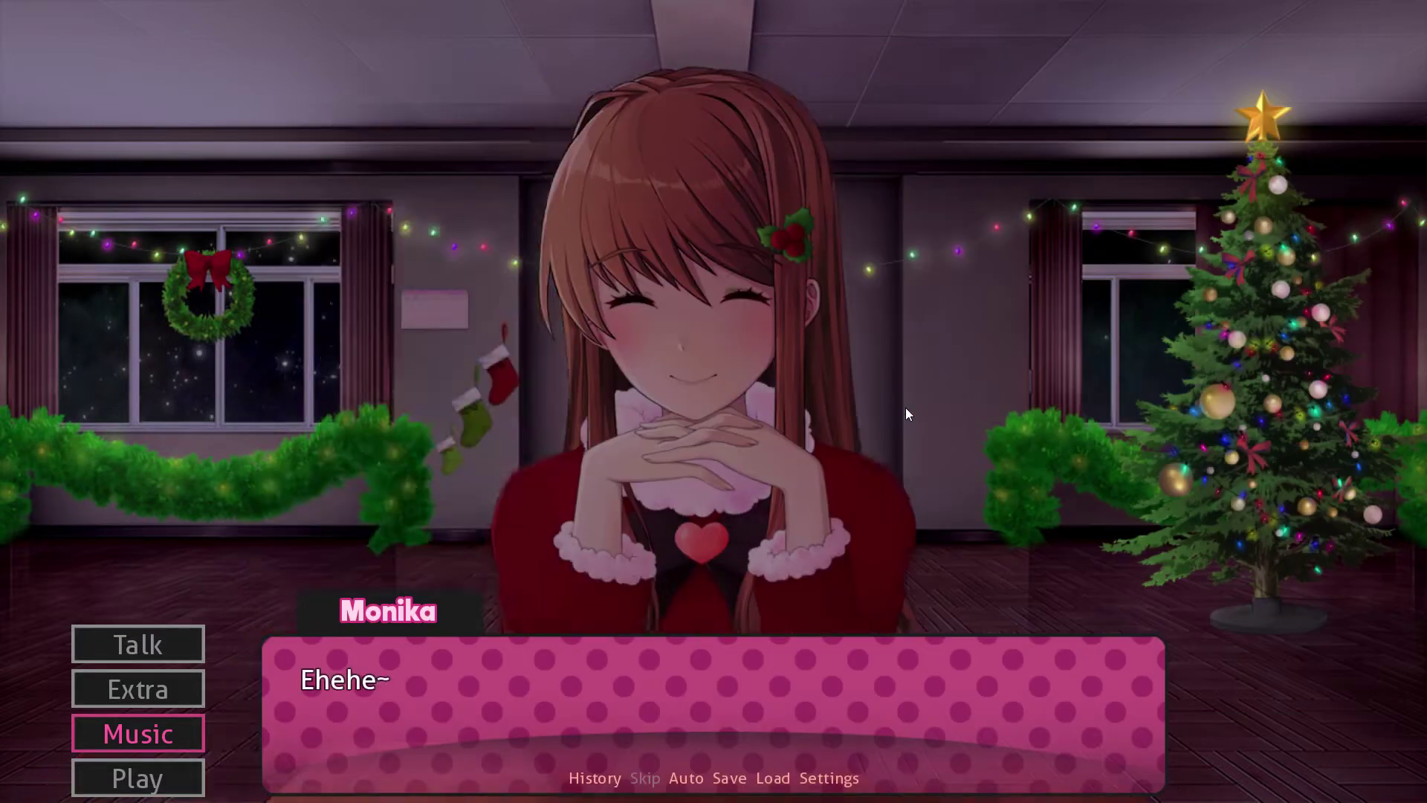
left_click(1334, 430)
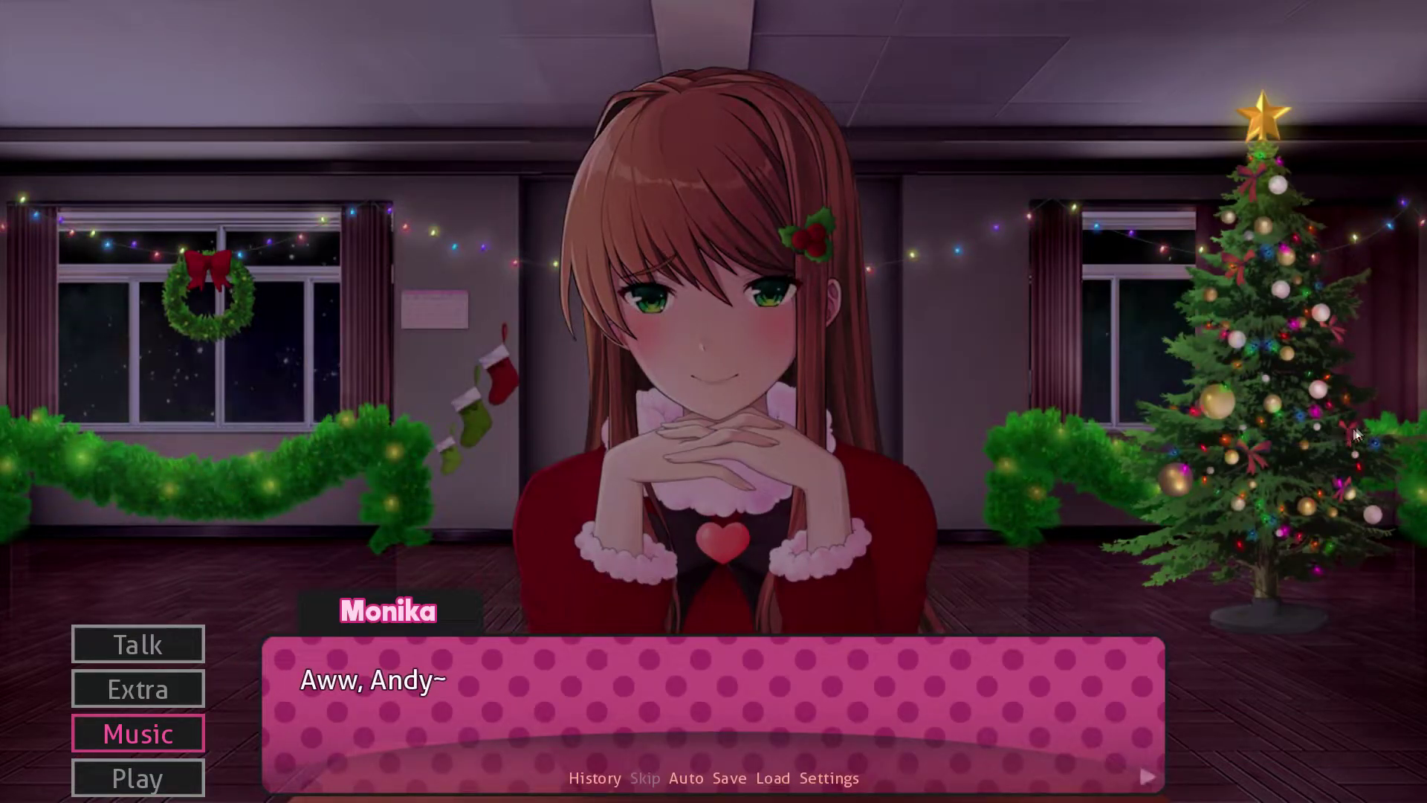
left_click(1004, 345)
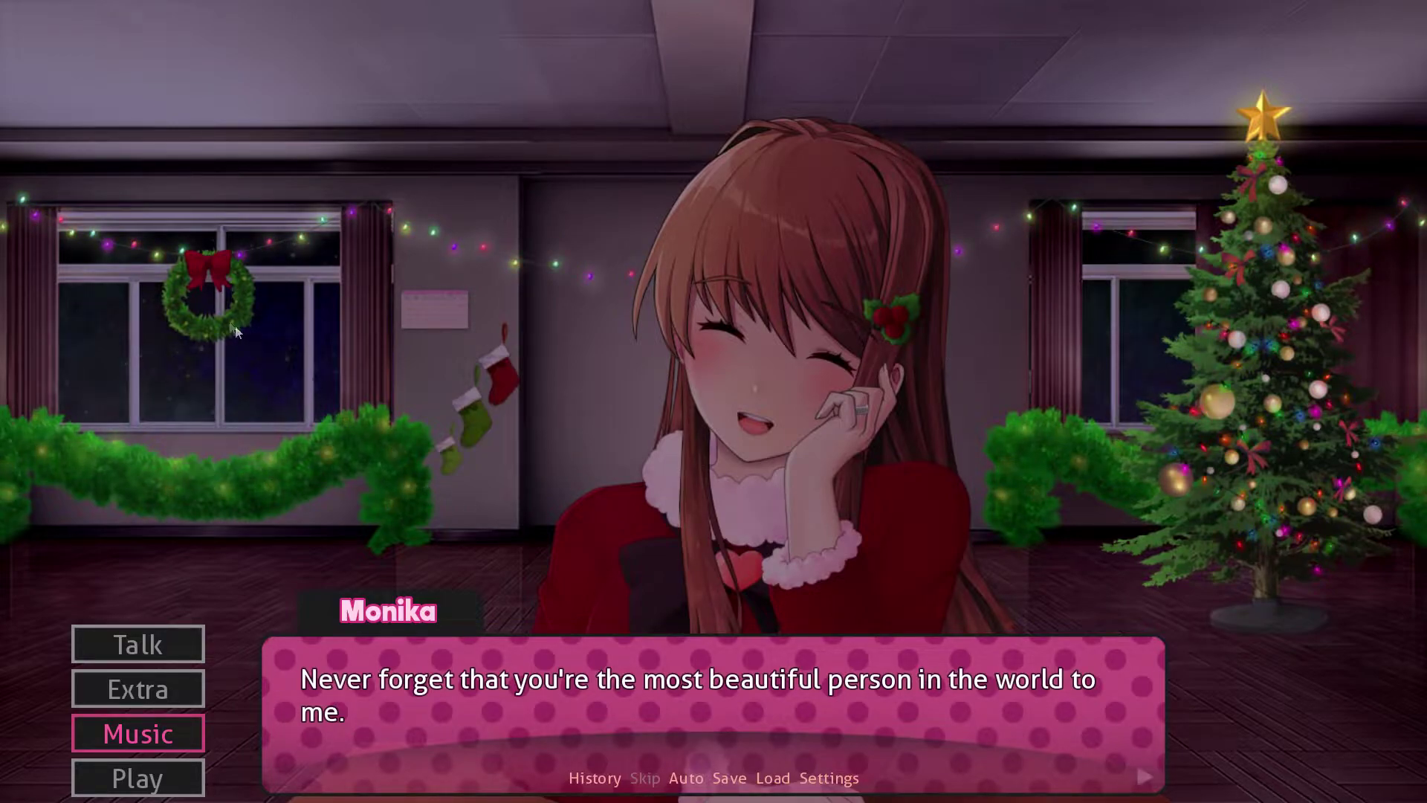
left_click(280, 381)
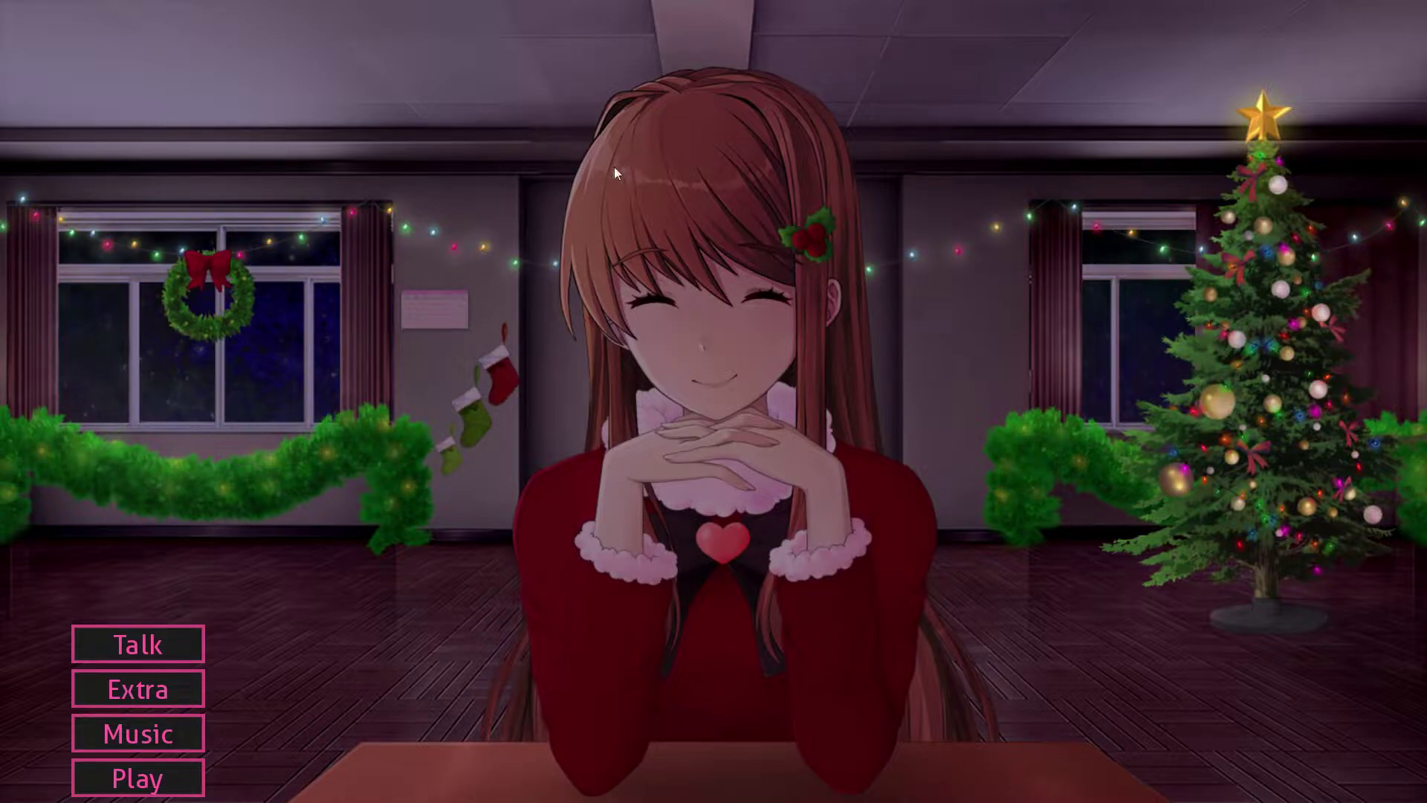
Step: View the December 2021 page of the wall calendar in the classroom and close it
left_click(423, 306)
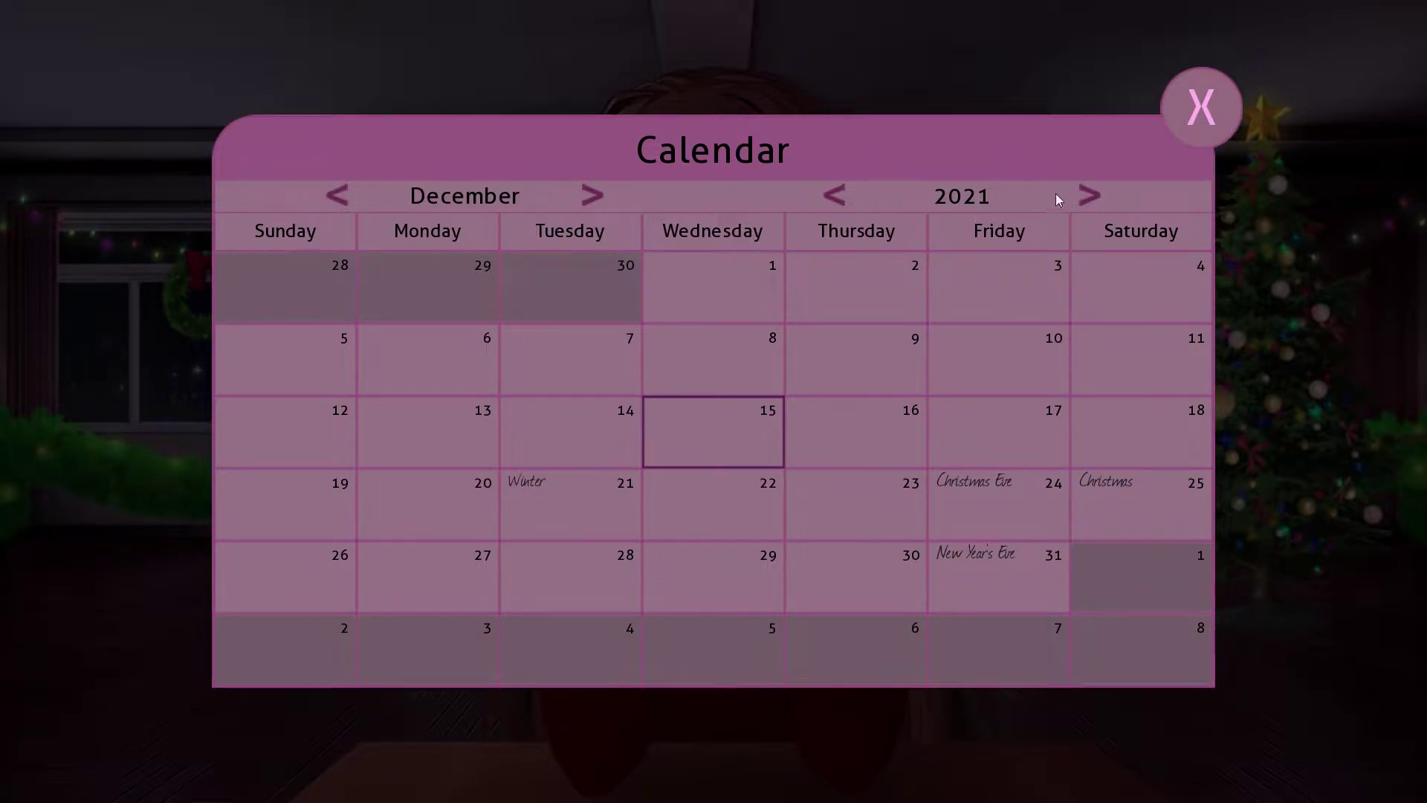
left_click(1198, 110)
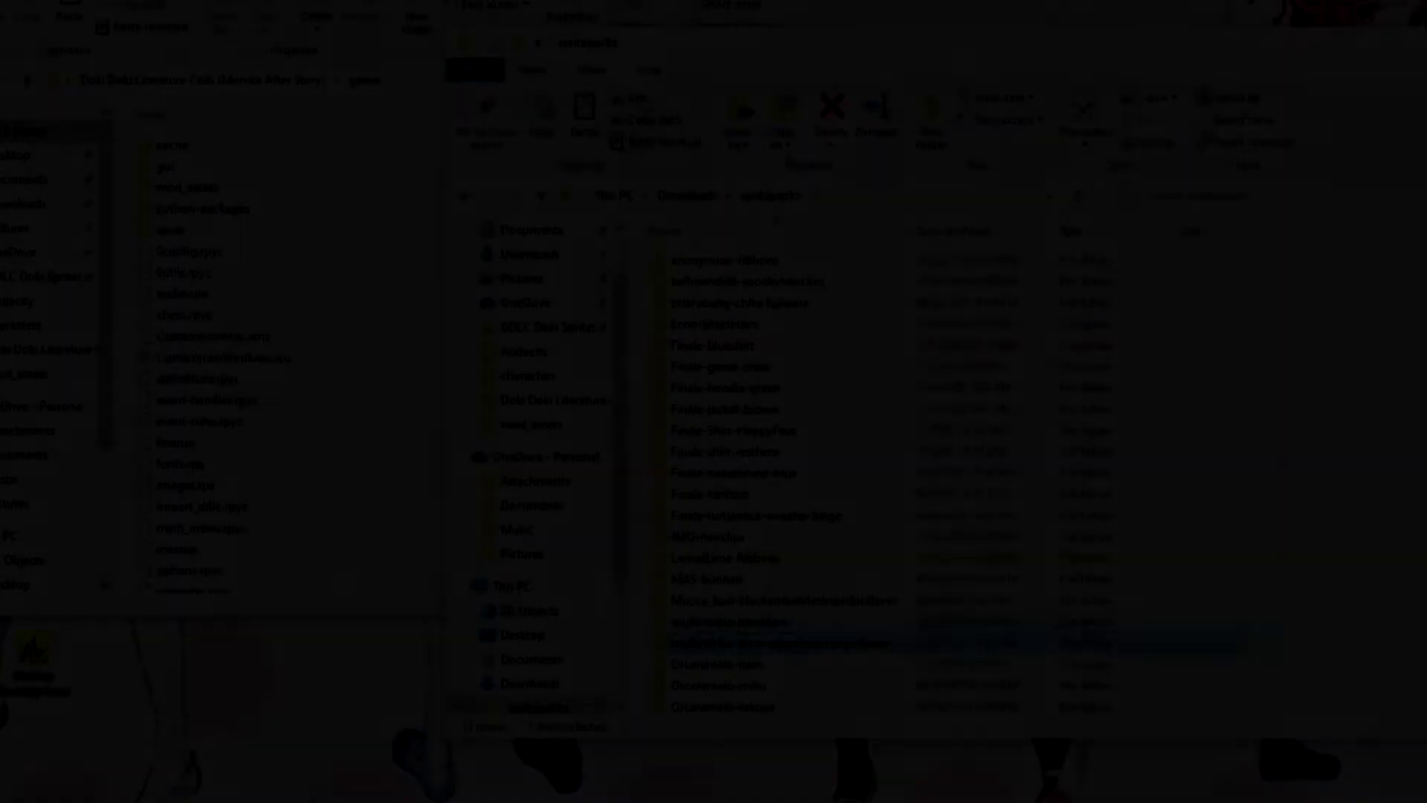
Step: Switch to File Explorer and copy the mod_assets folder of multimokia-wine-asymmetrical-pullover into the Monika After Story game folder
double_click(799, 644)
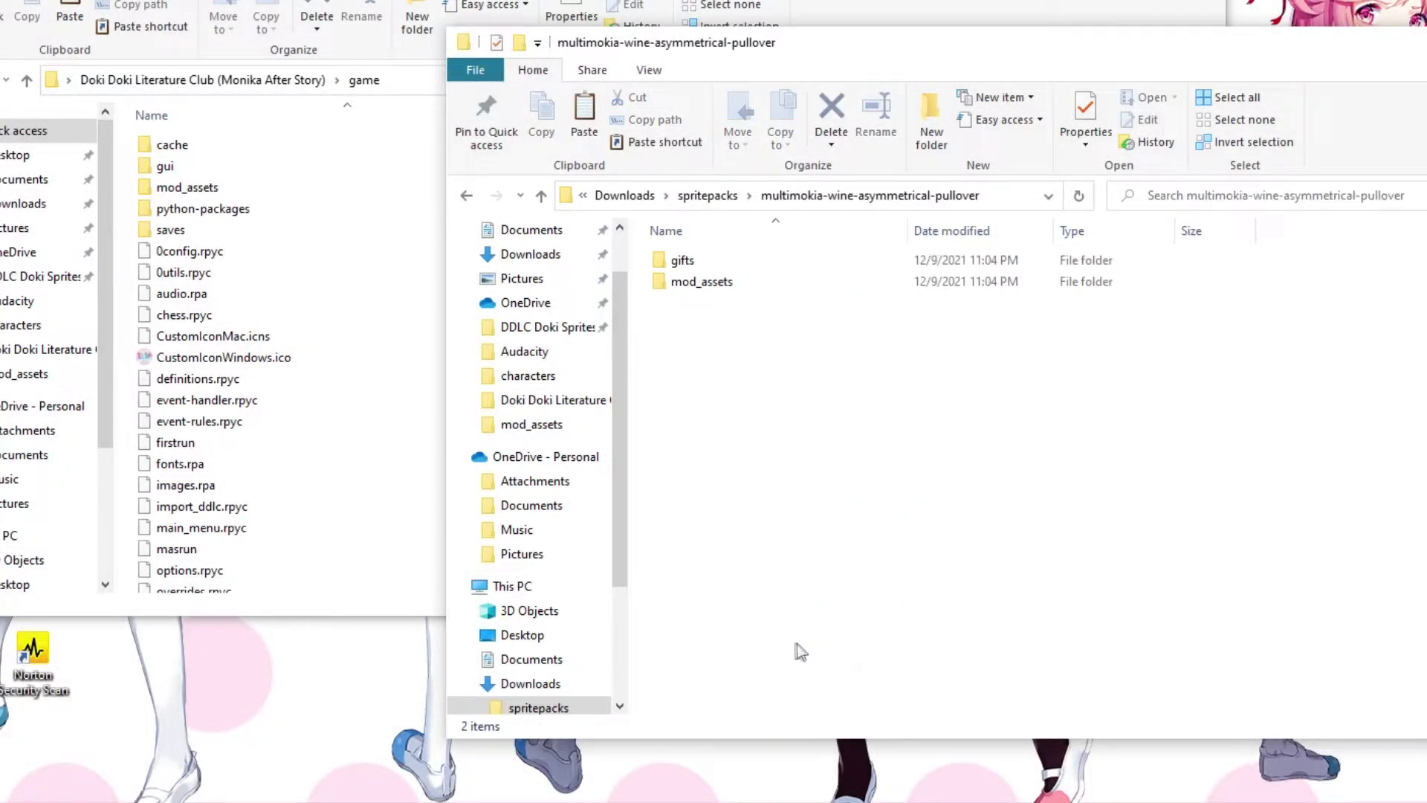
right_click(718, 281)
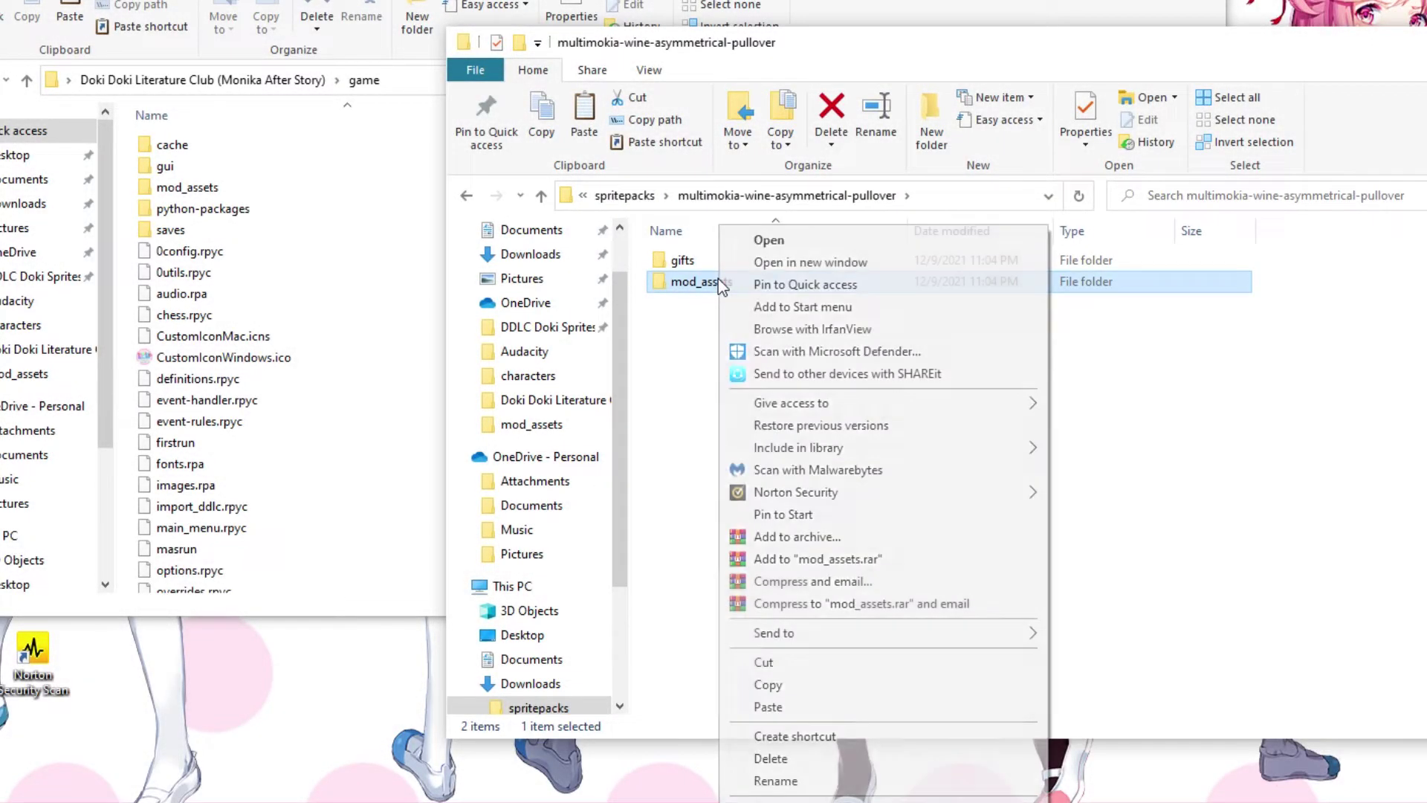
left_click(773, 684)
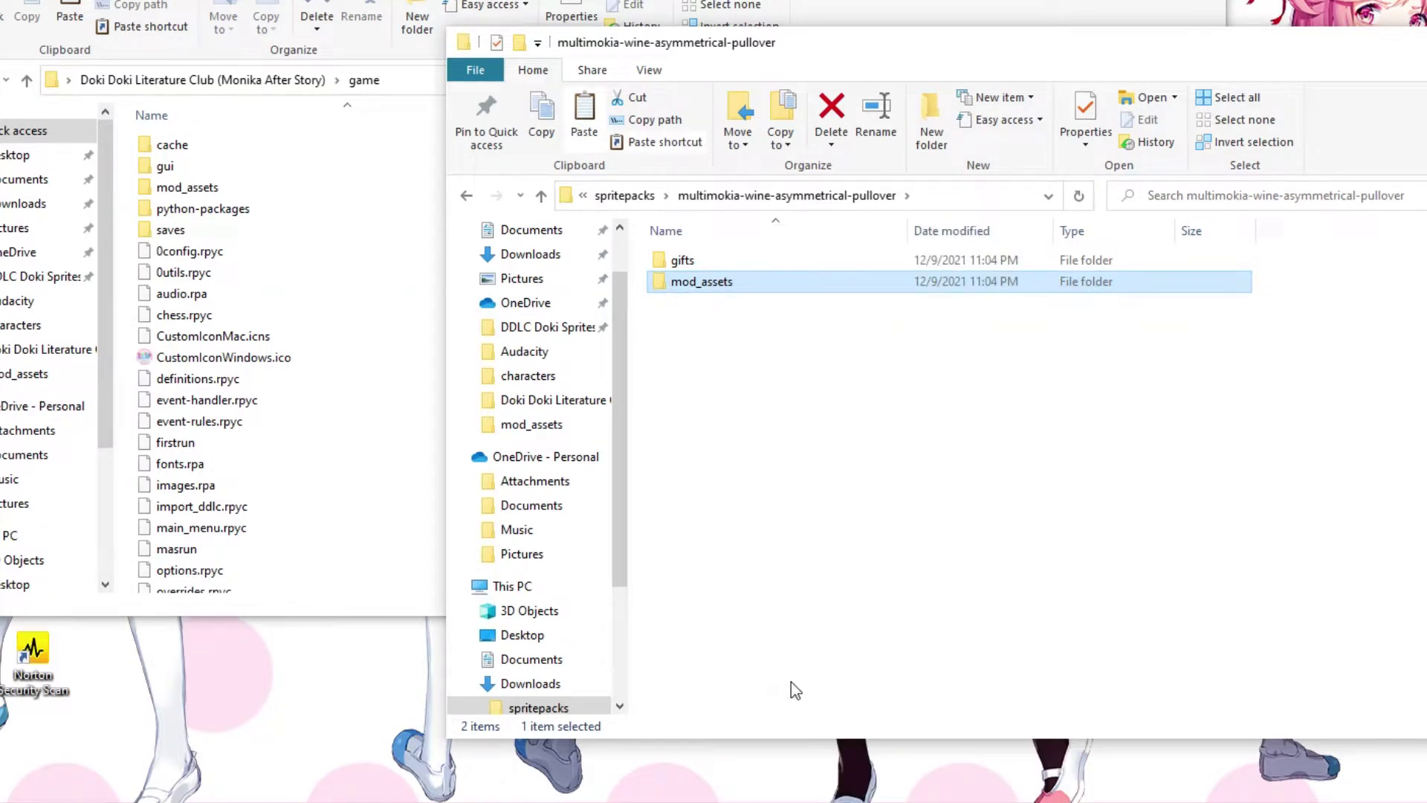
double_click(187, 188)
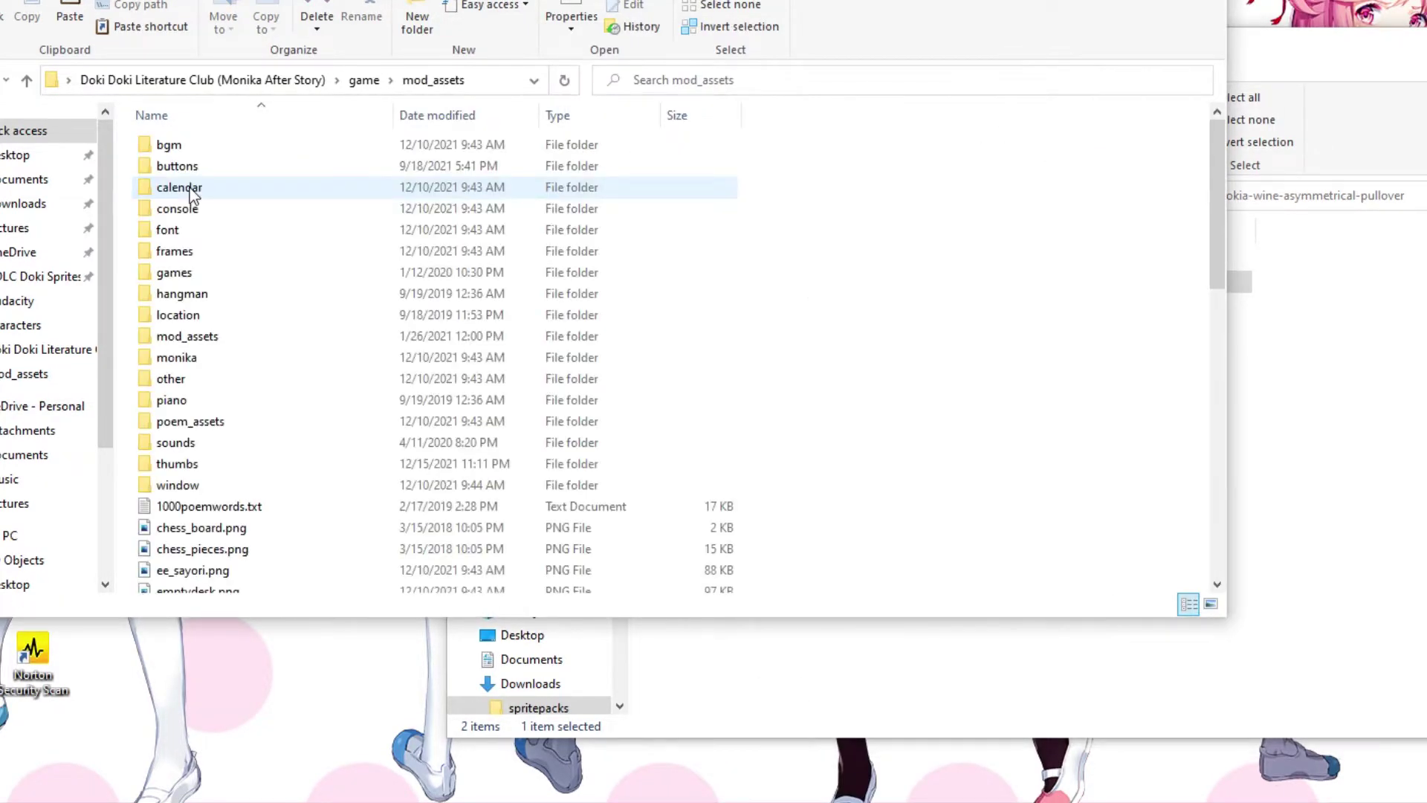
left_click(111, 79)
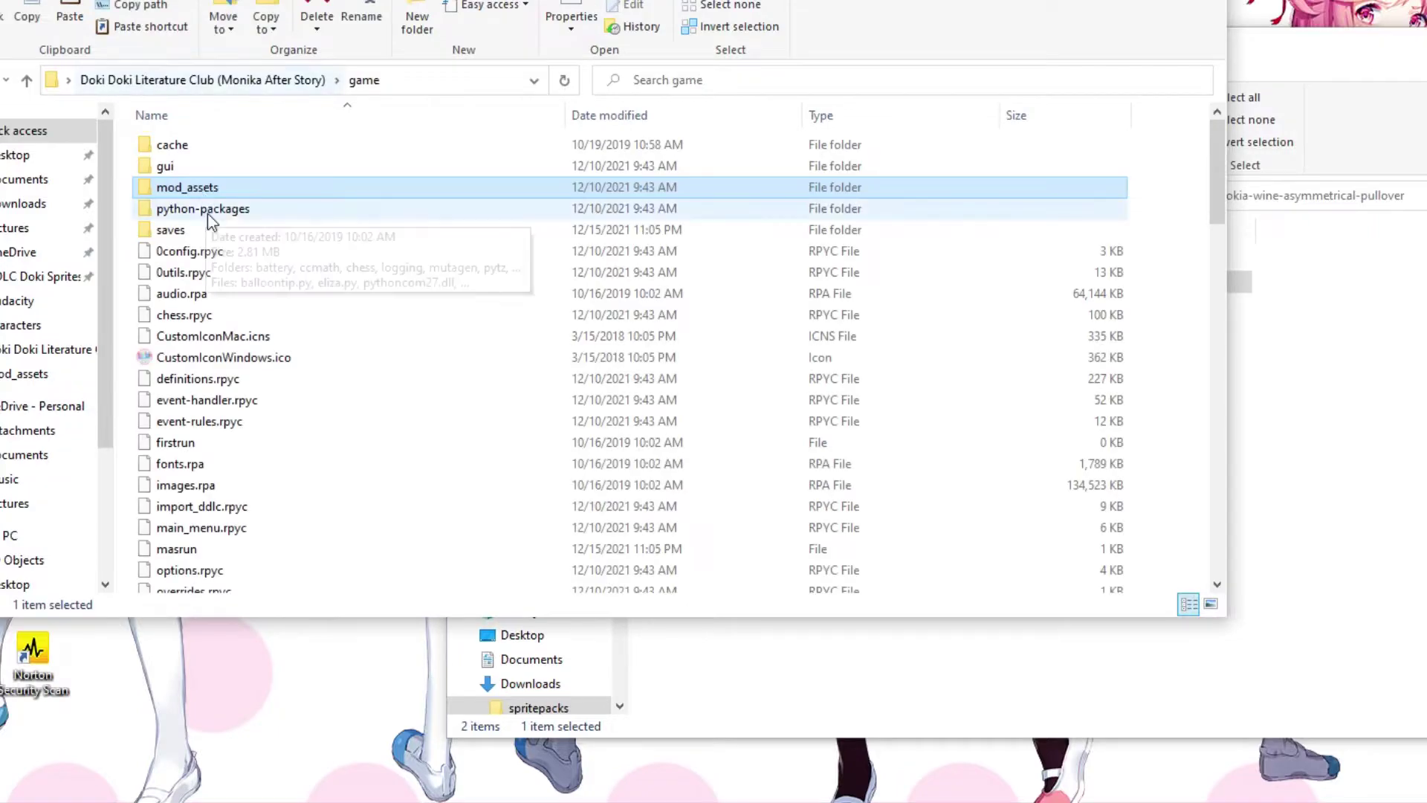
right_click(126, 185)
left_click(1186, 246)
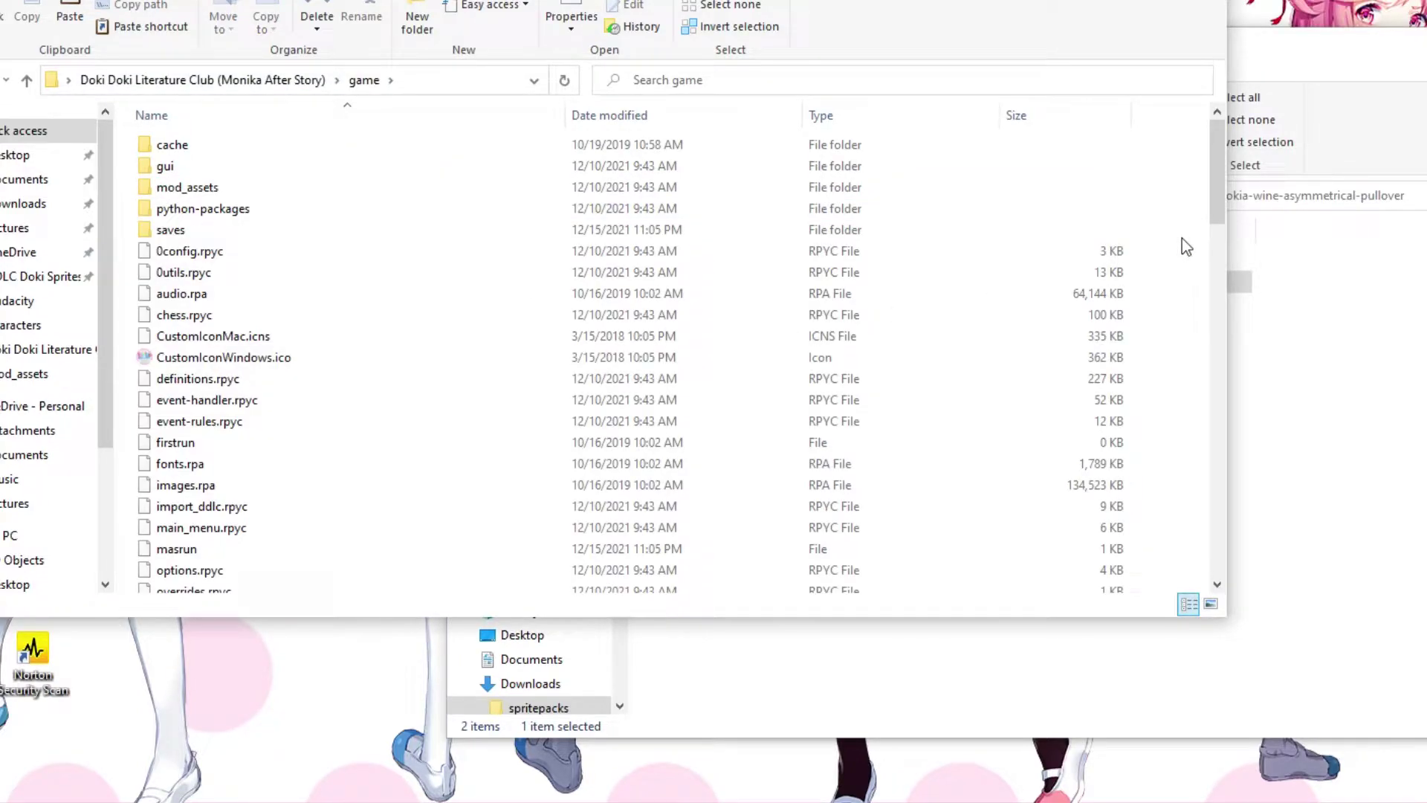
right_click(128, 195)
left_click(173, 361)
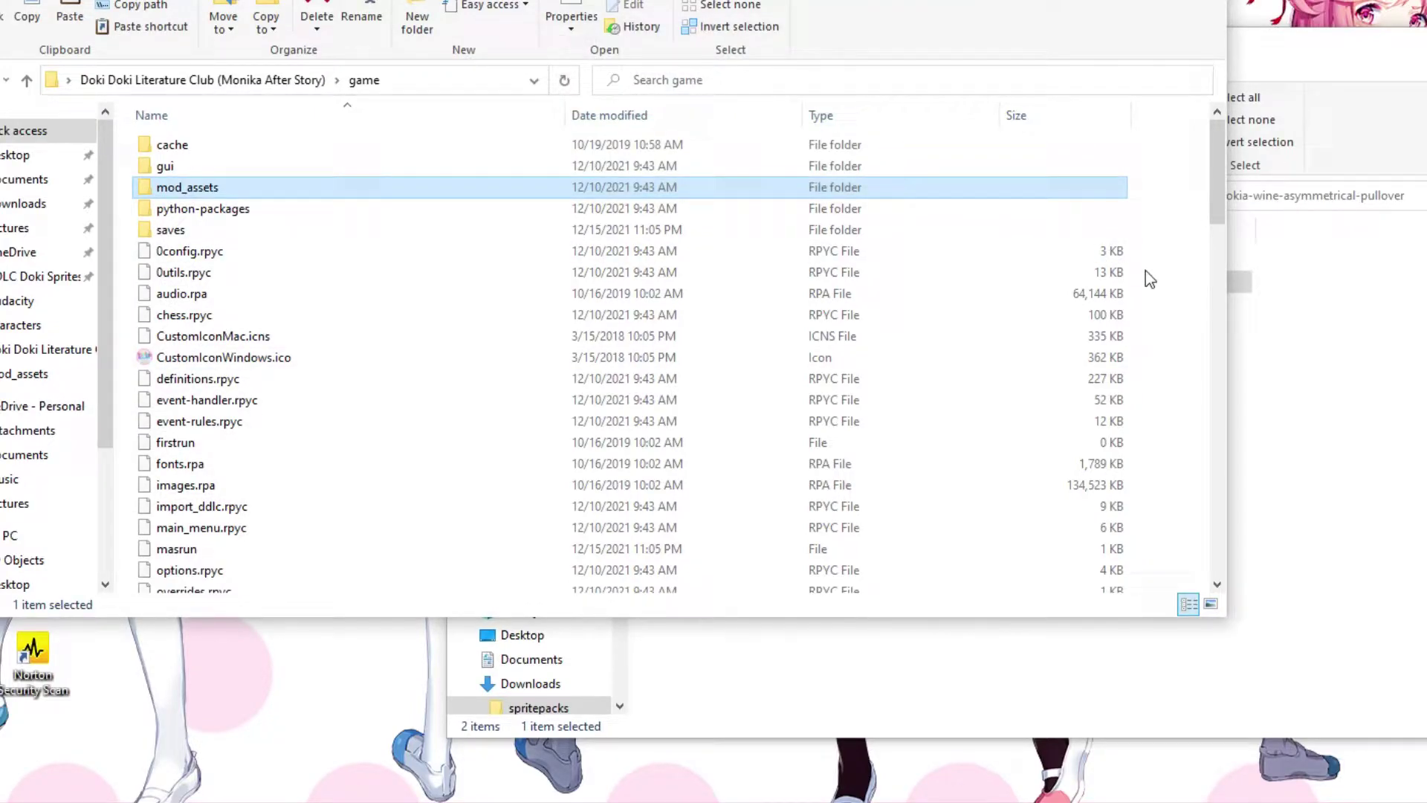
Step: Copy wineasymmetricalpullover.gift from the sprite pack's gifts folder into the characters folder of Doki Doki Literature Club (Monika After Story)
key("alt+Tab")
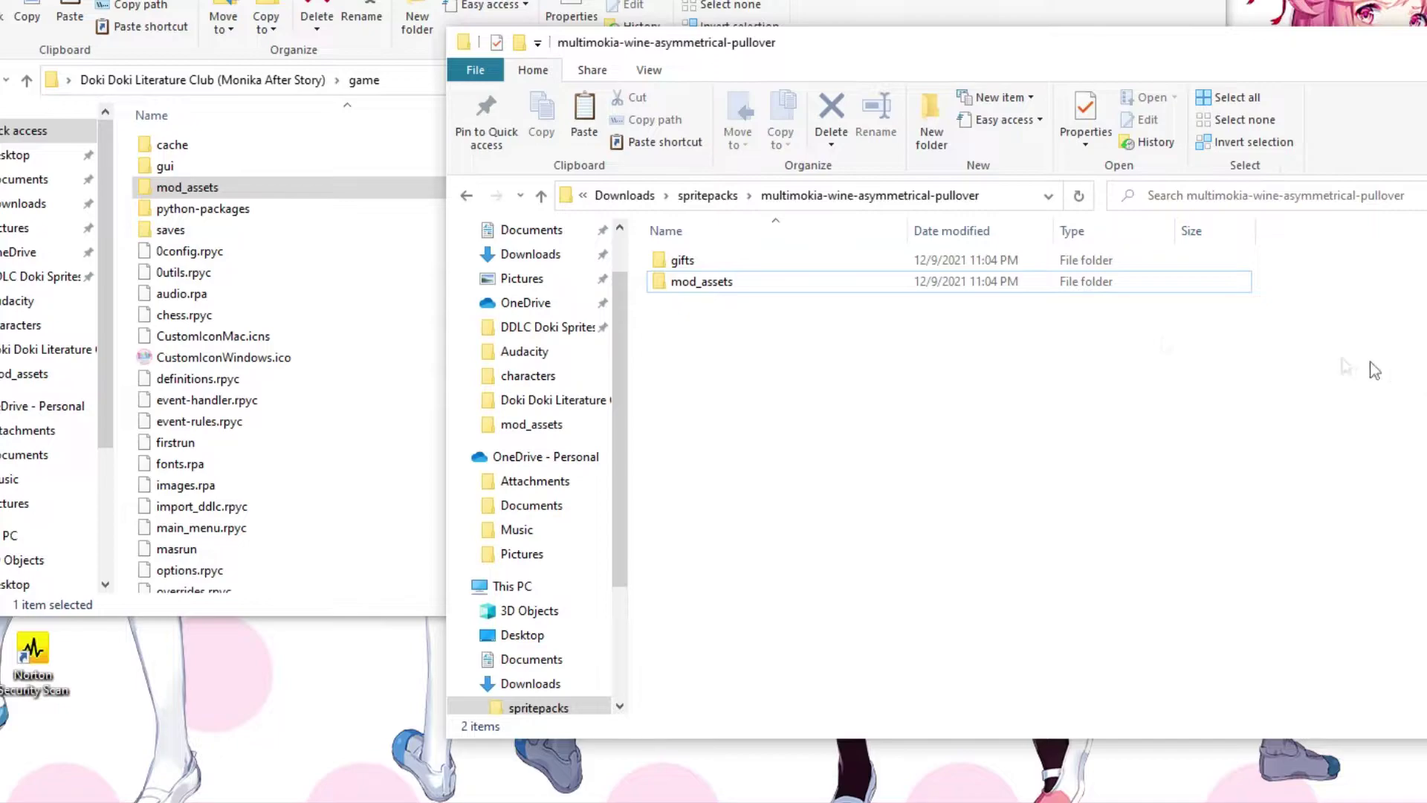
double_click(800, 260)
left_click(800, 260)
right_click(800, 260)
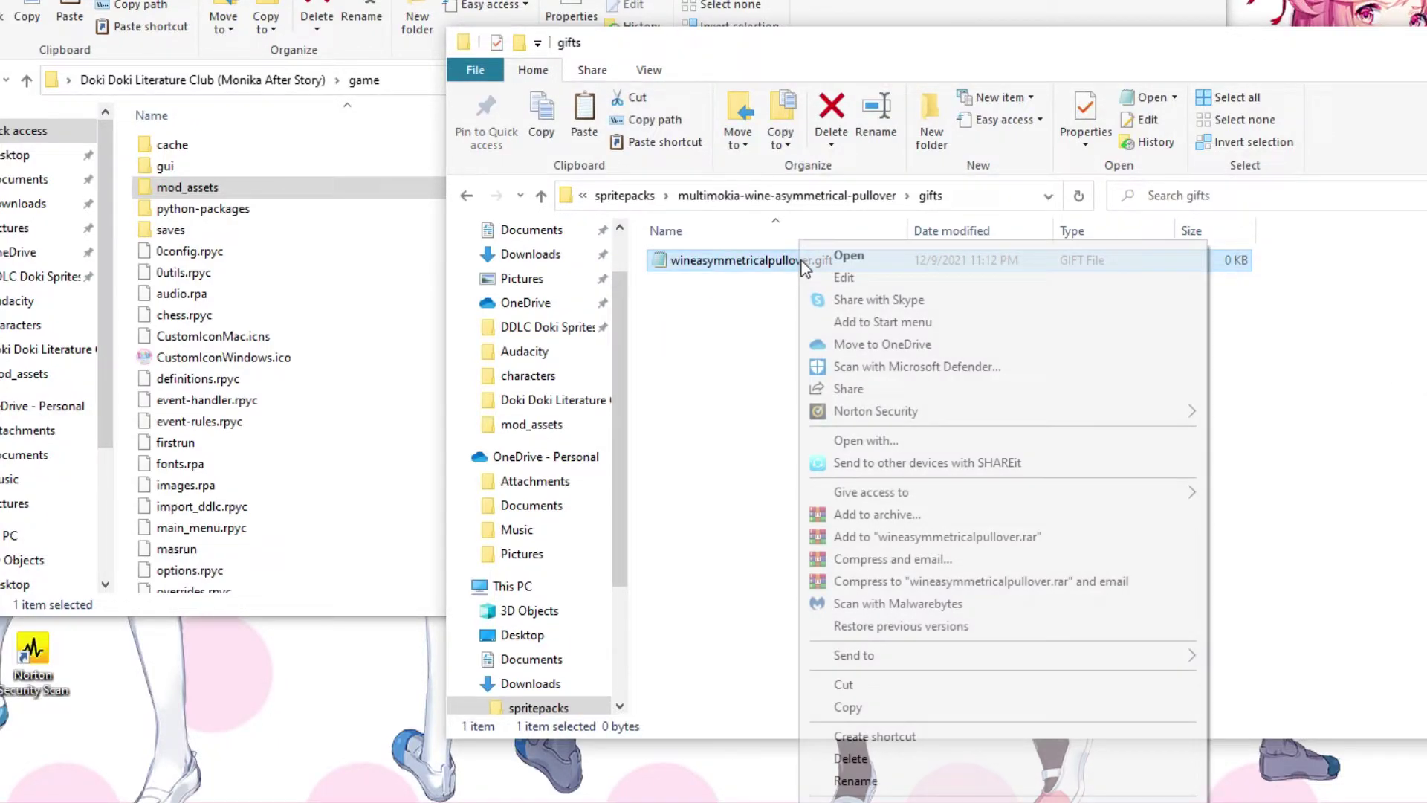
left_click(848, 707)
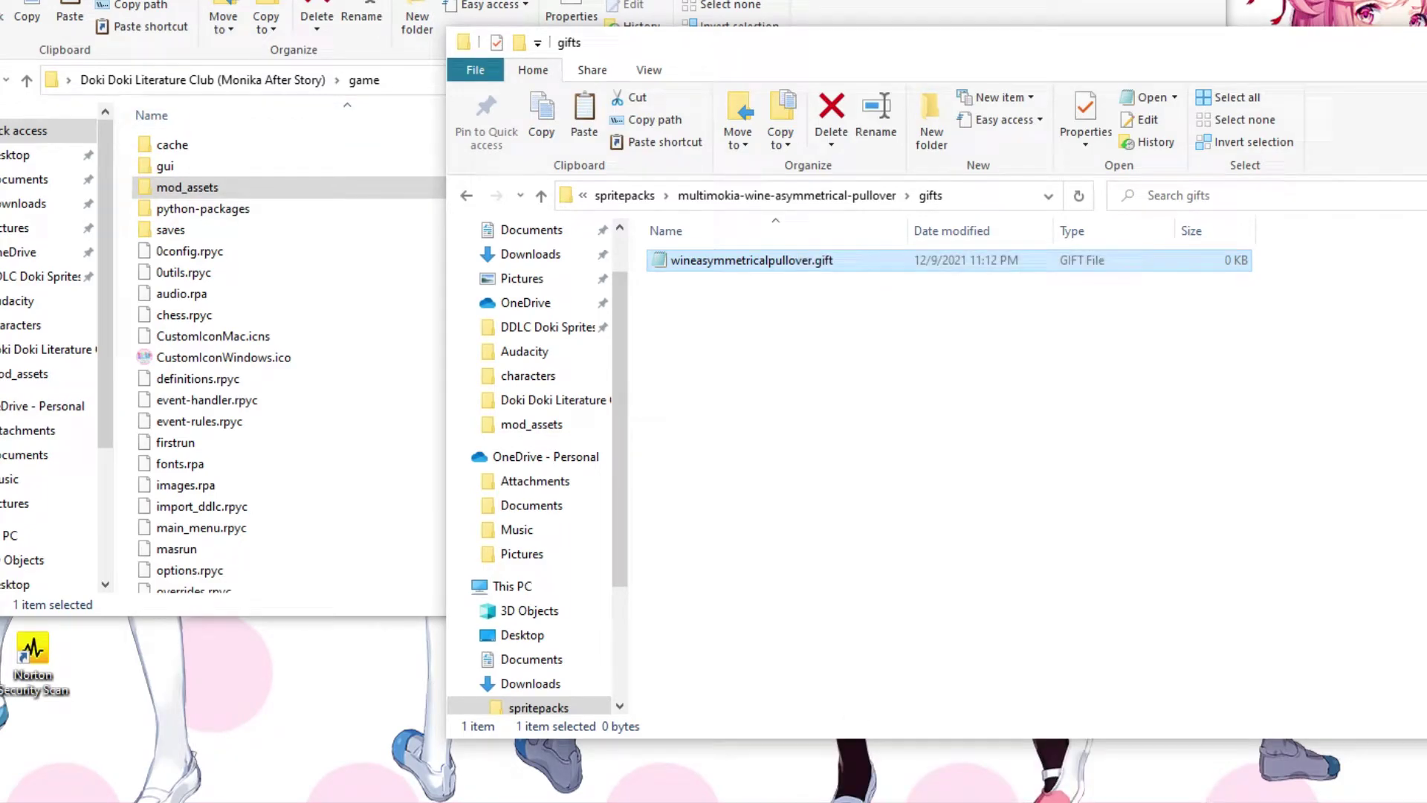
left_click(297, 80)
double_click(223, 145)
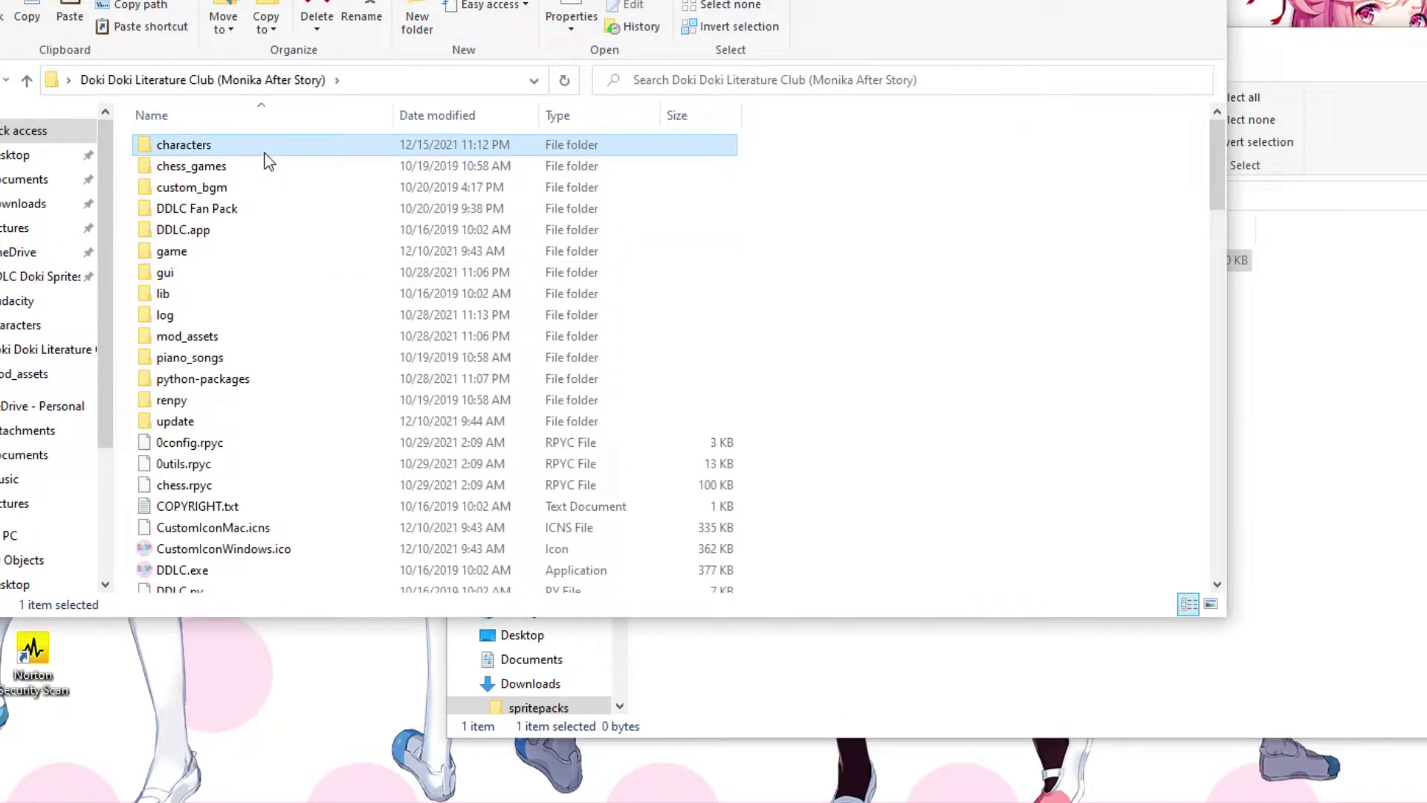
right_click(419, 301)
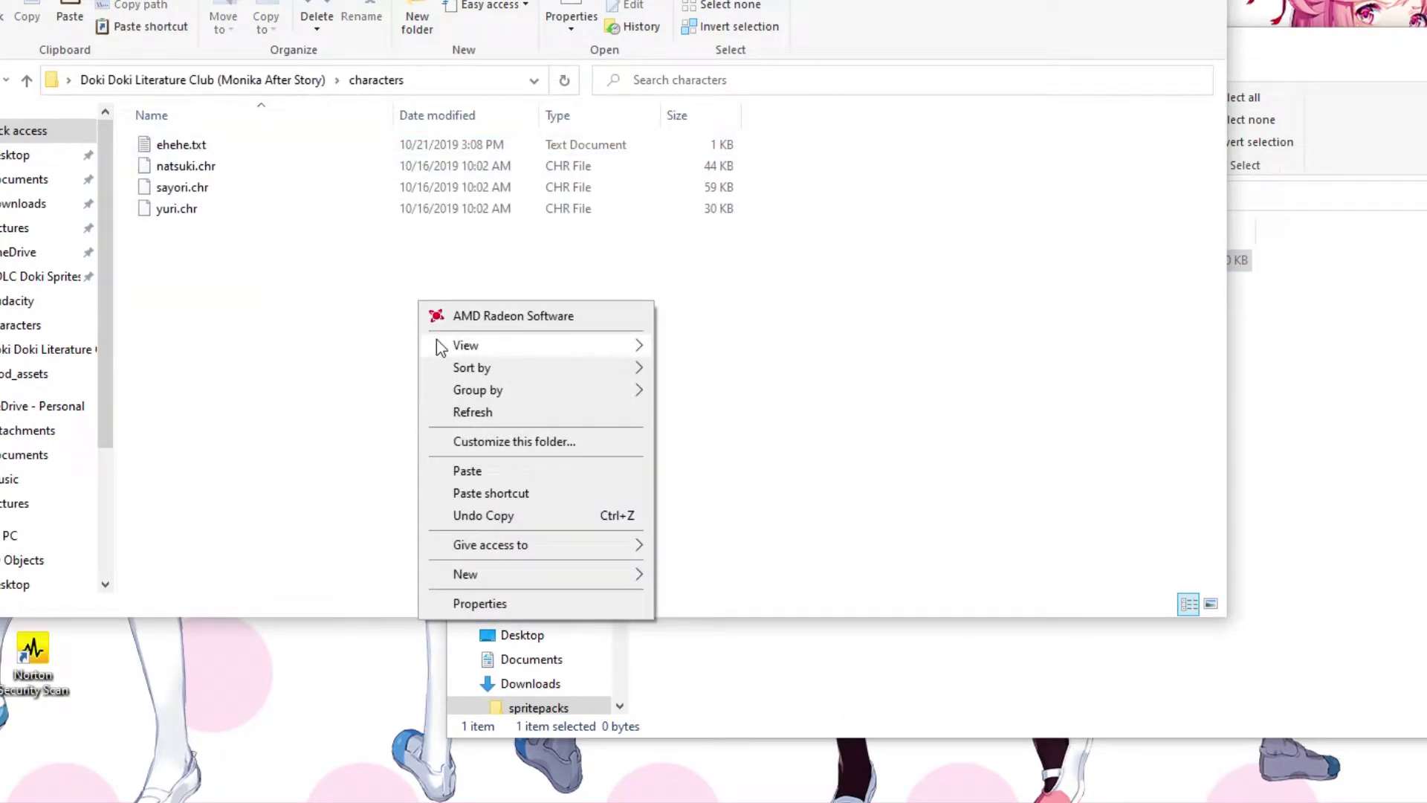
left_click(479, 473)
left_click(773, 409)
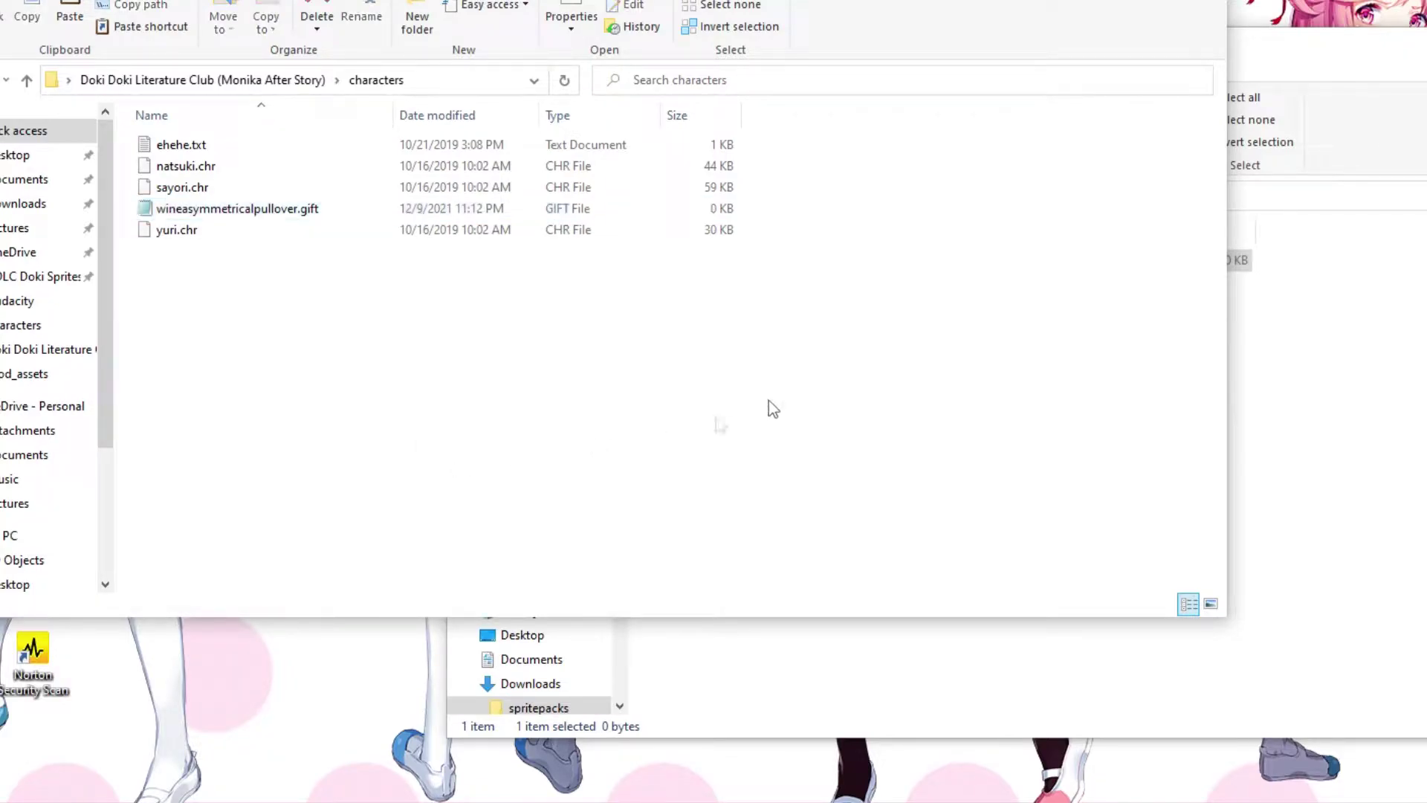
Step: Switch back to Monika After Story, check under the Christmas tree for presents and advance through Monika's greeting
left_click_drag(1255, 39, 1095, 105)
key("ctrl+w")
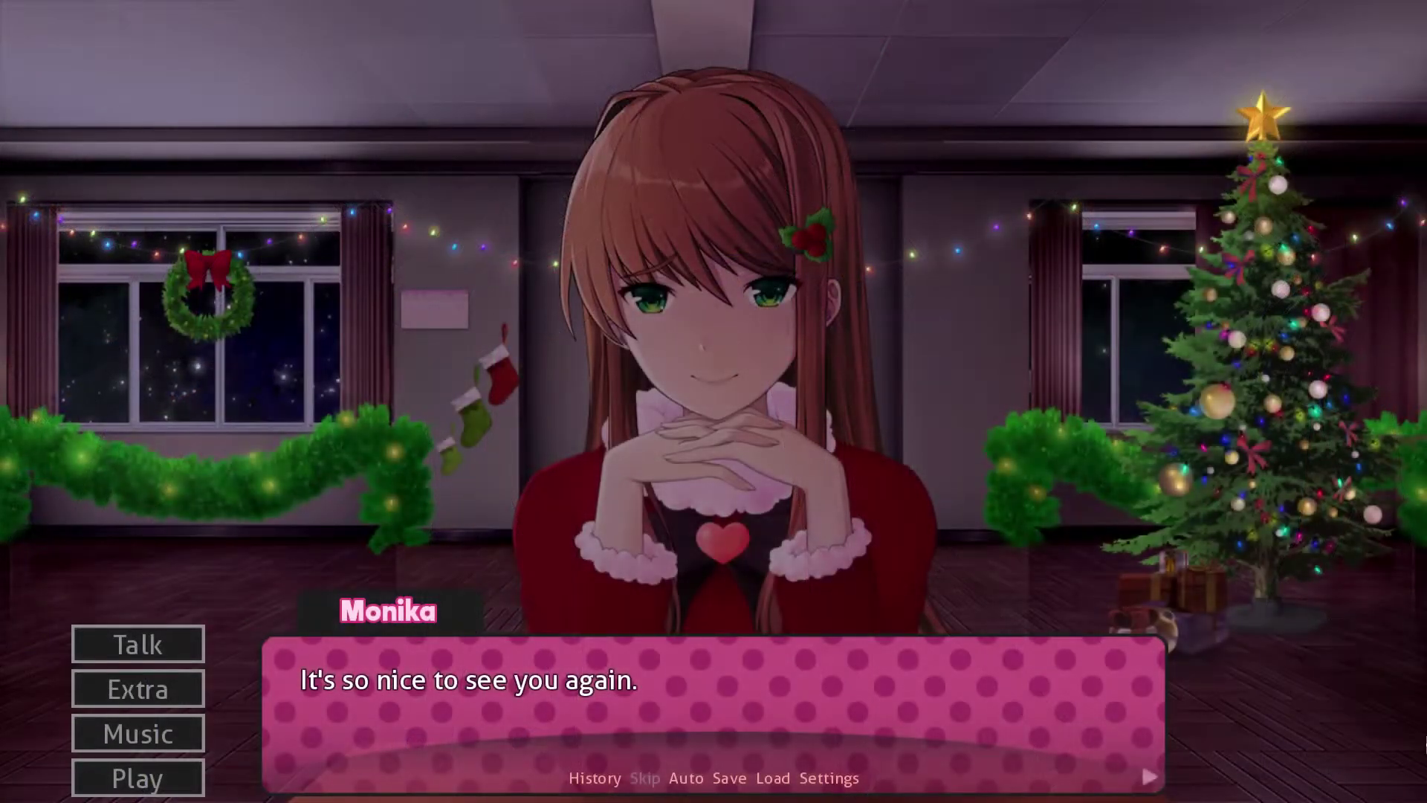
key("Return")
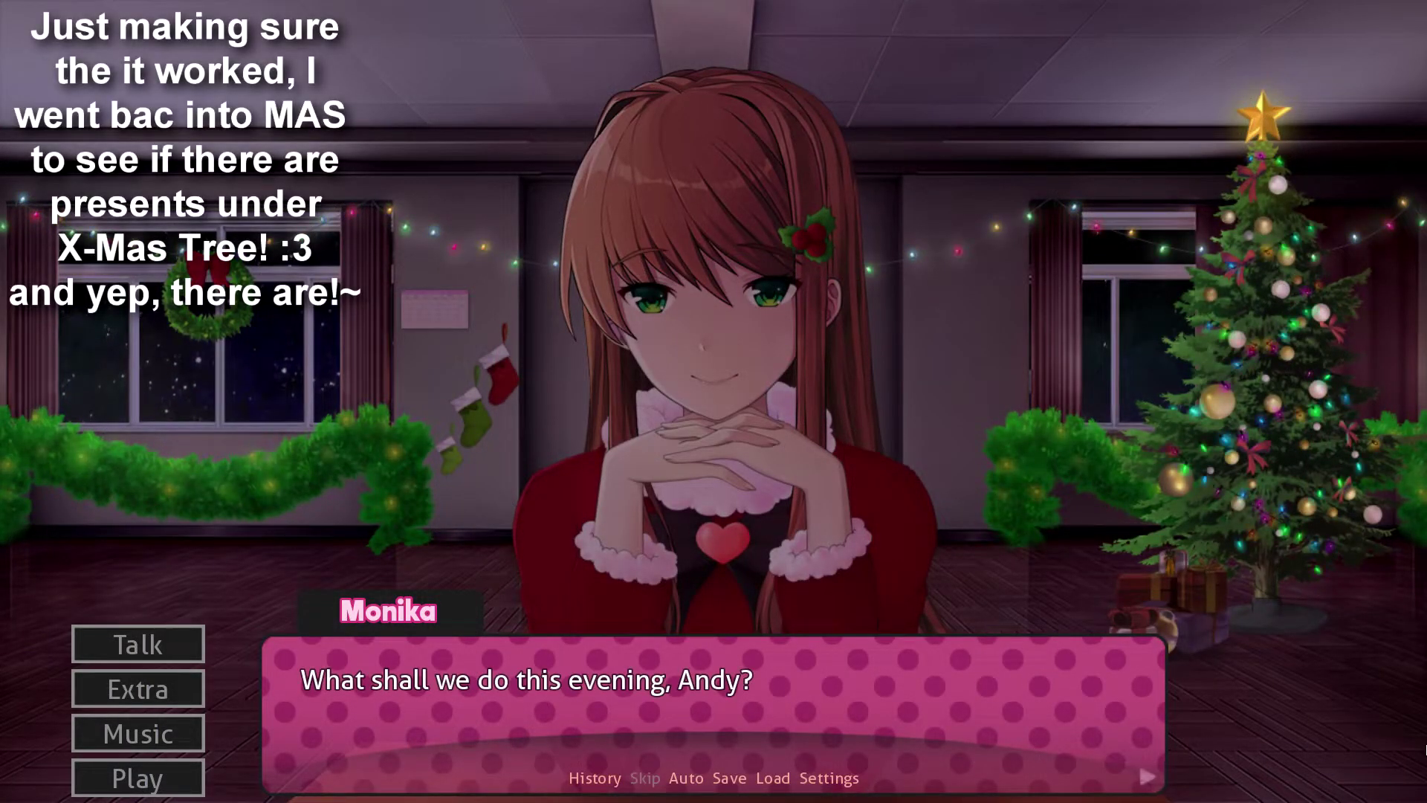
key("Return")
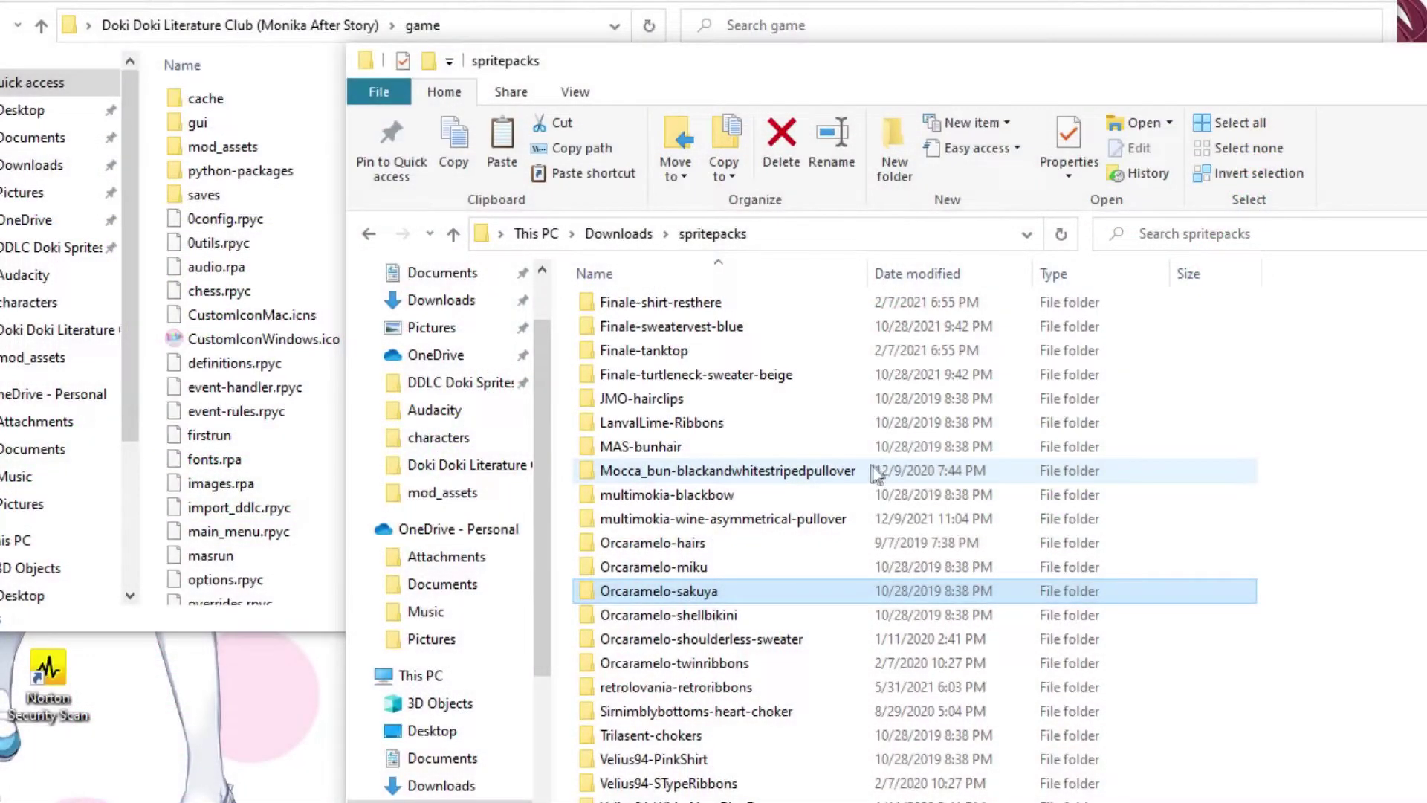
Step: In File Explorer, copy the mod_assets folder of the Orcaramelo-sakuya sprite pack into the Monika After Story game folder
double_click(764, 590)
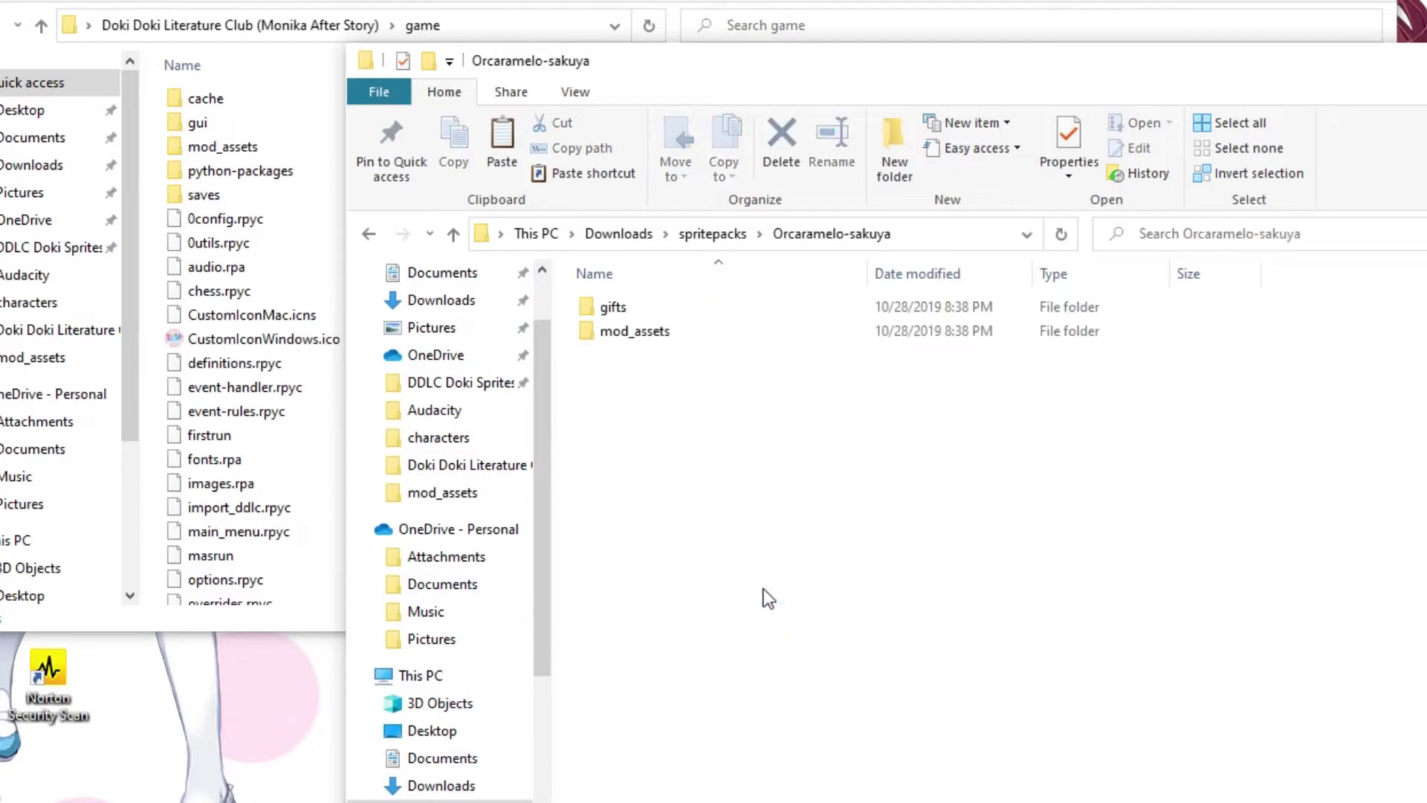
right_click(655, 337)
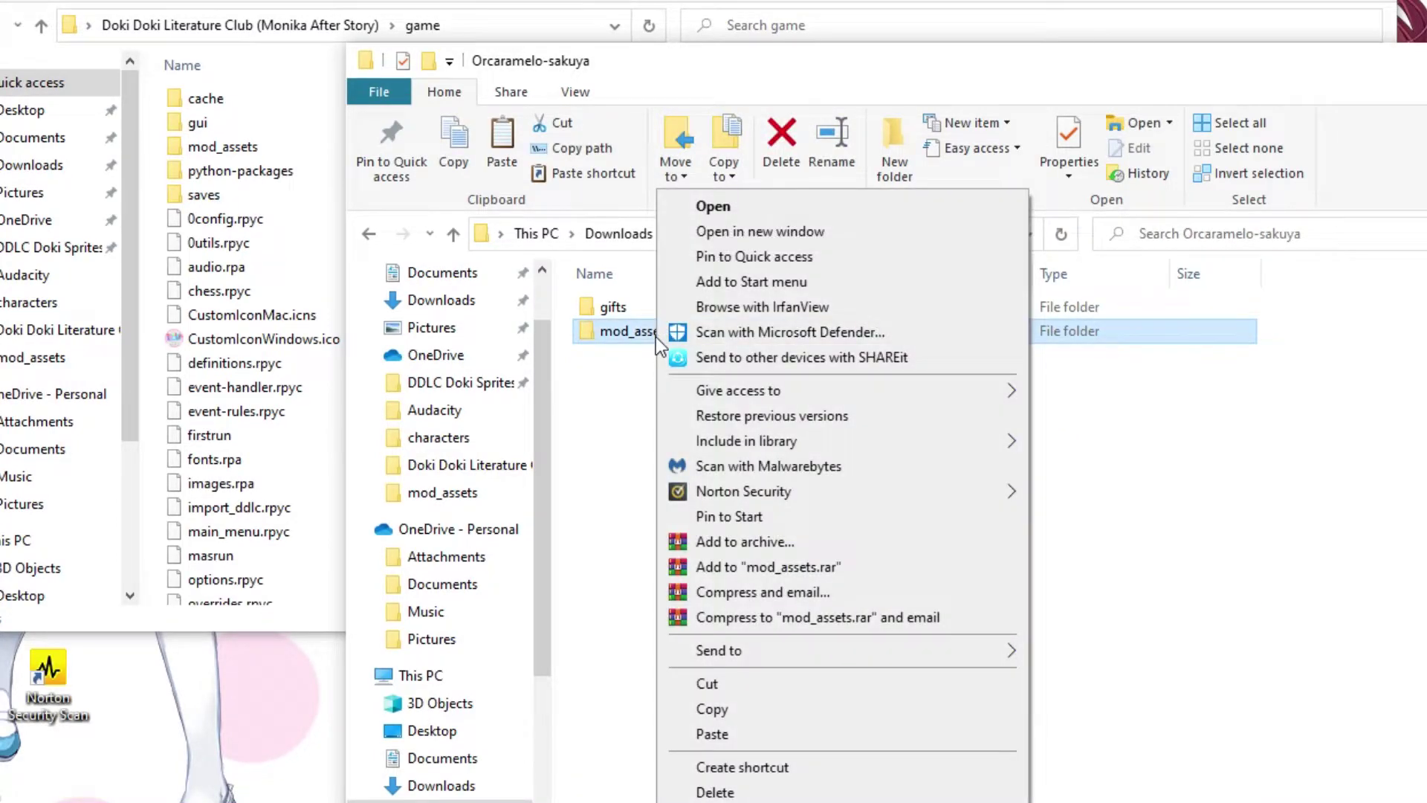
left_click(747, 709)
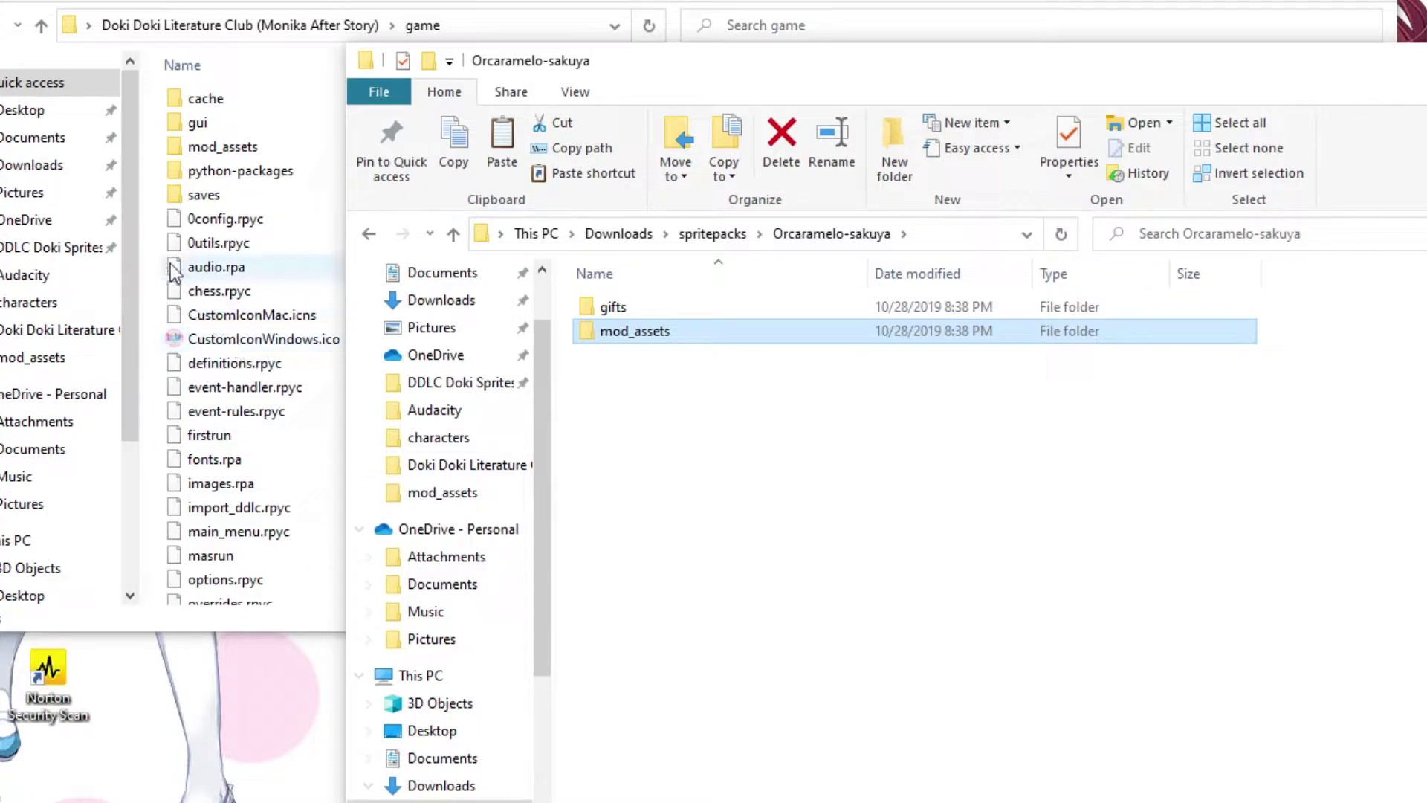
left_click(149, 178)
right_click(156, 166)
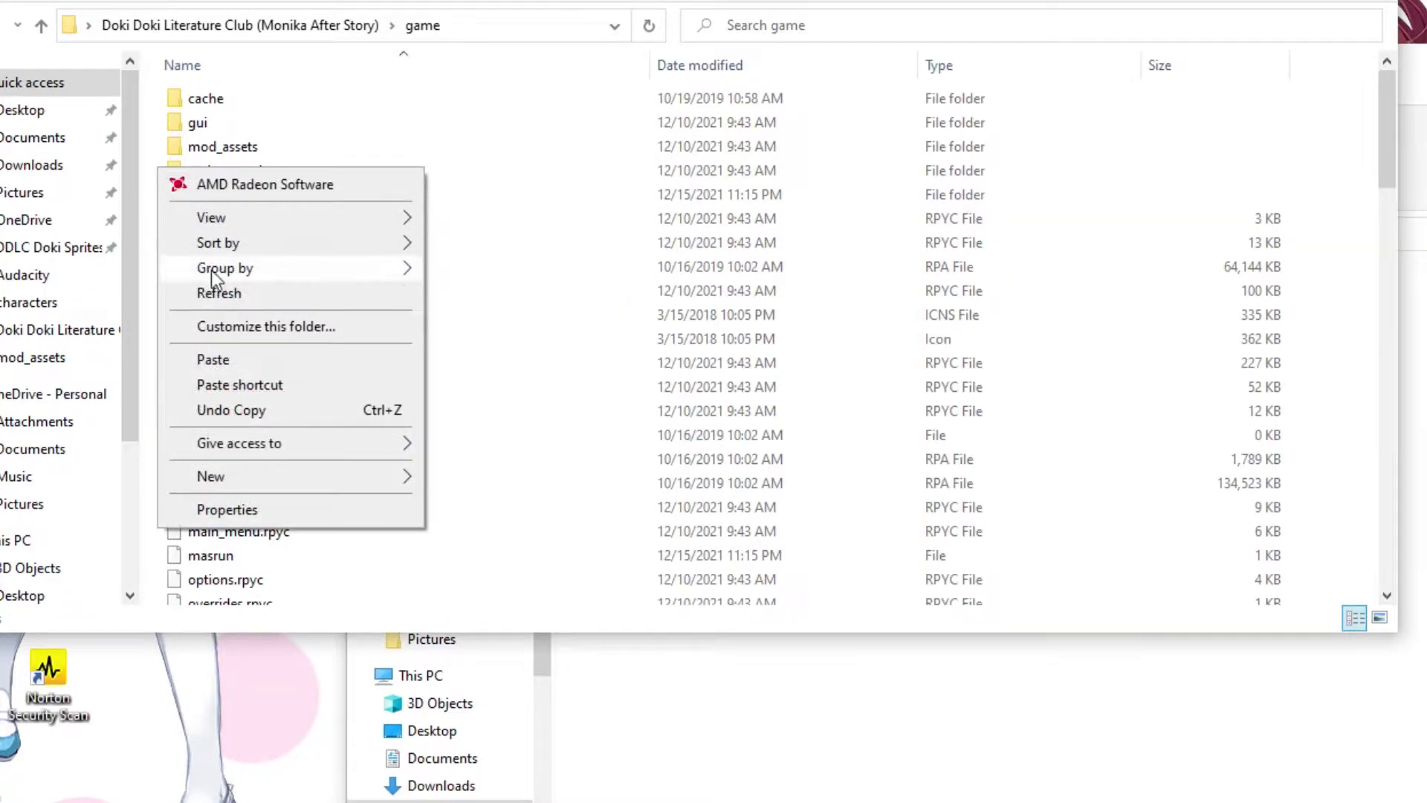
left_click(238, 364)
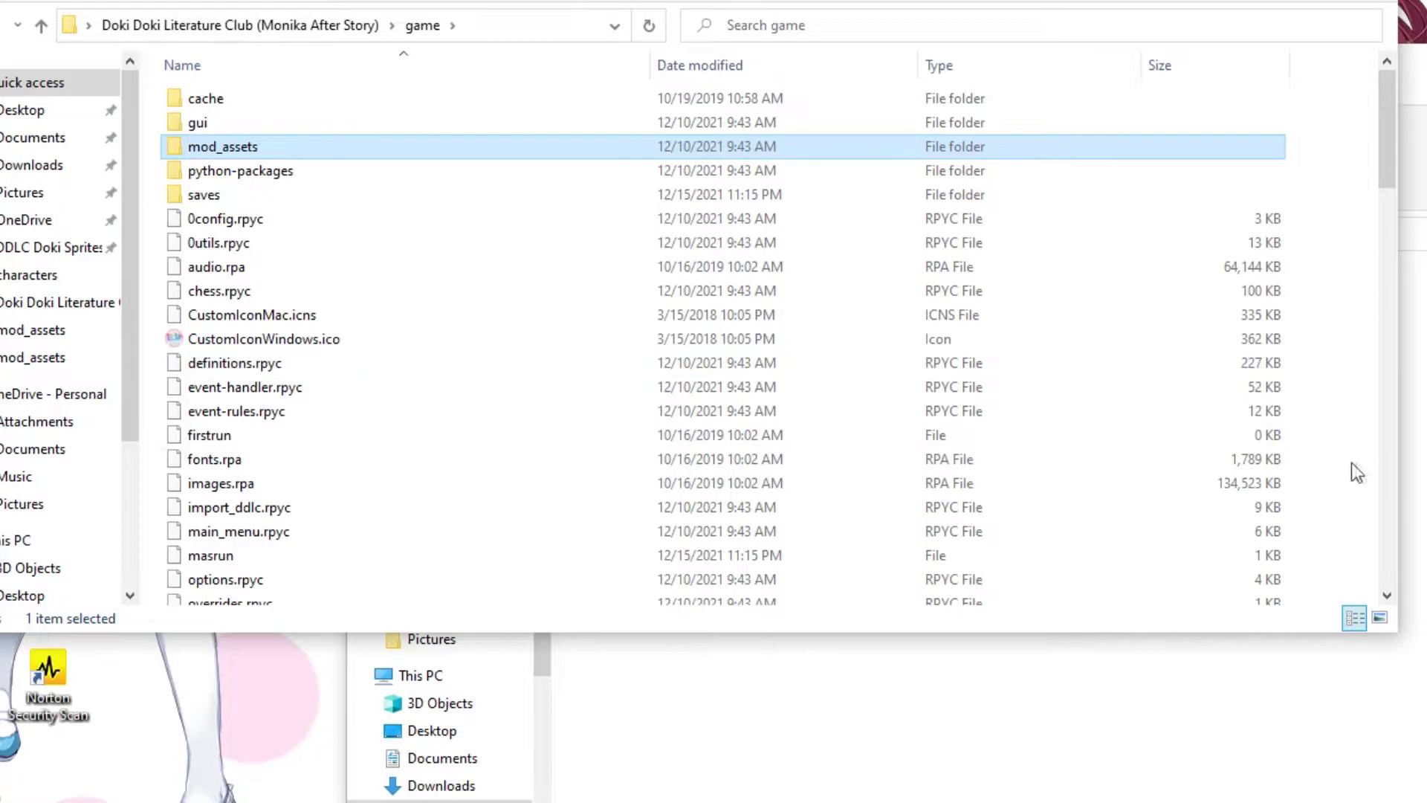
Step: Copy sakuyaizayoicosplay.gift from the Orcaramelo-sakuya gifts folder into the characters folder of Doki Doki Literature Club (Monika After Story)
key("alt+Tab")
left_click(1205, 397)
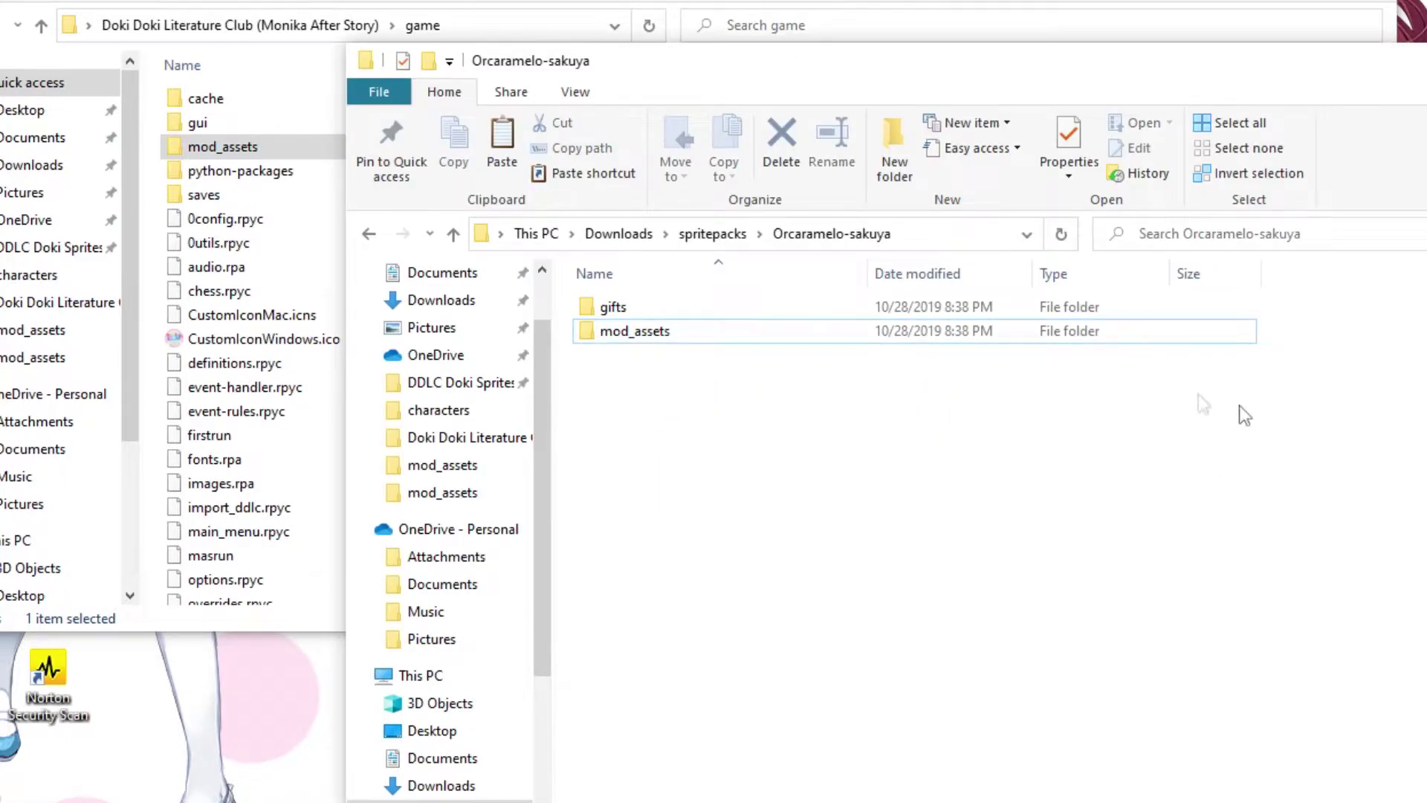
double_click(834, 302)
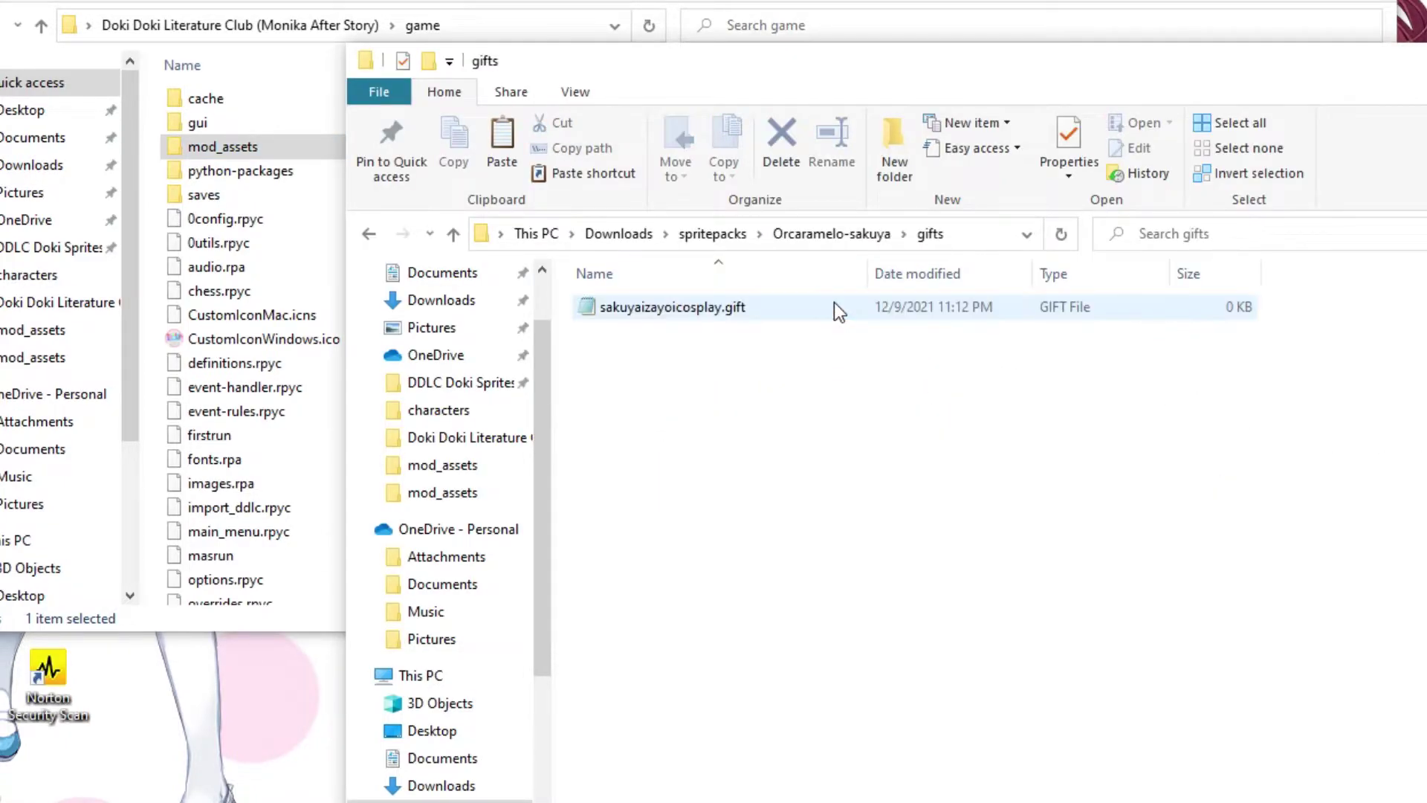
right_click(721, 304)
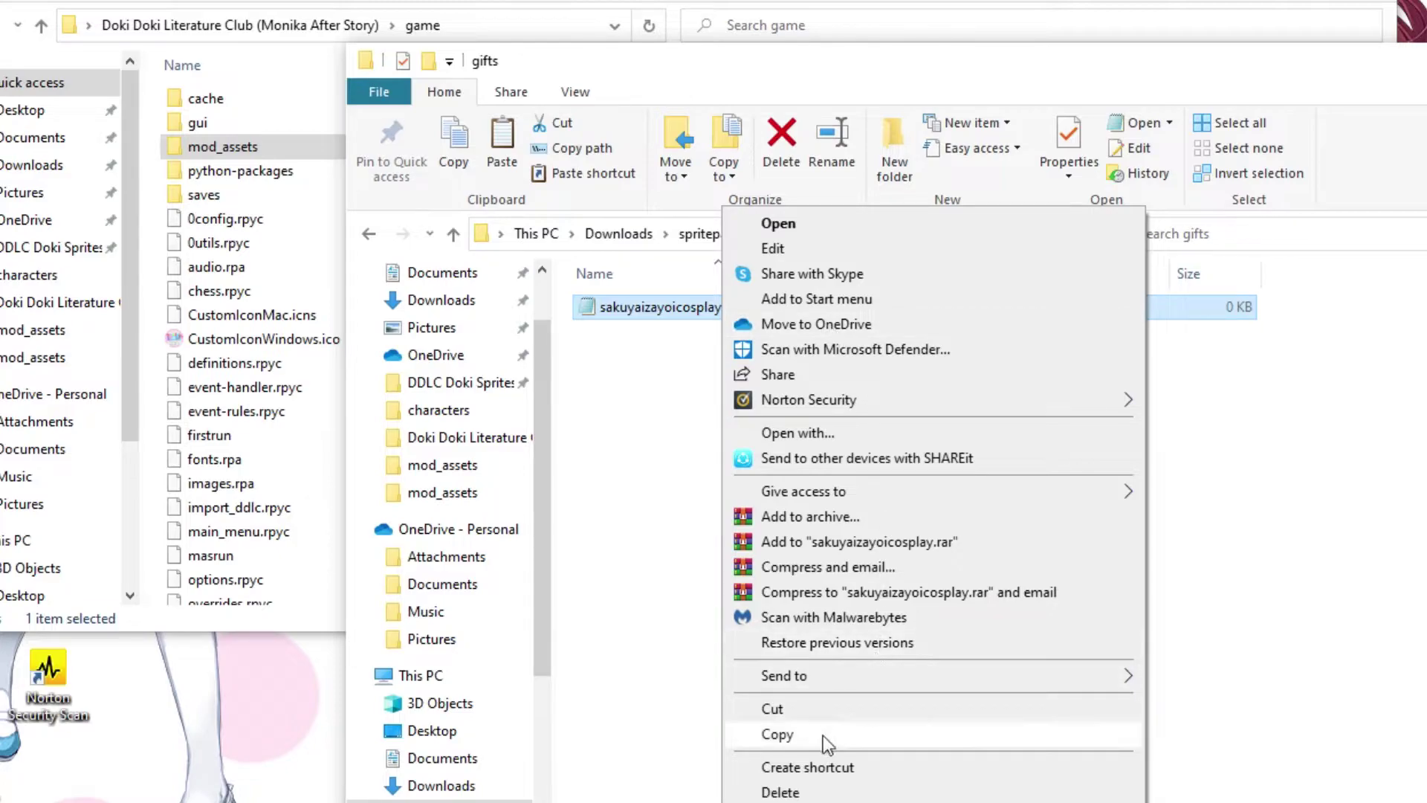
left_click(823, 735)
left_click(307, 26)
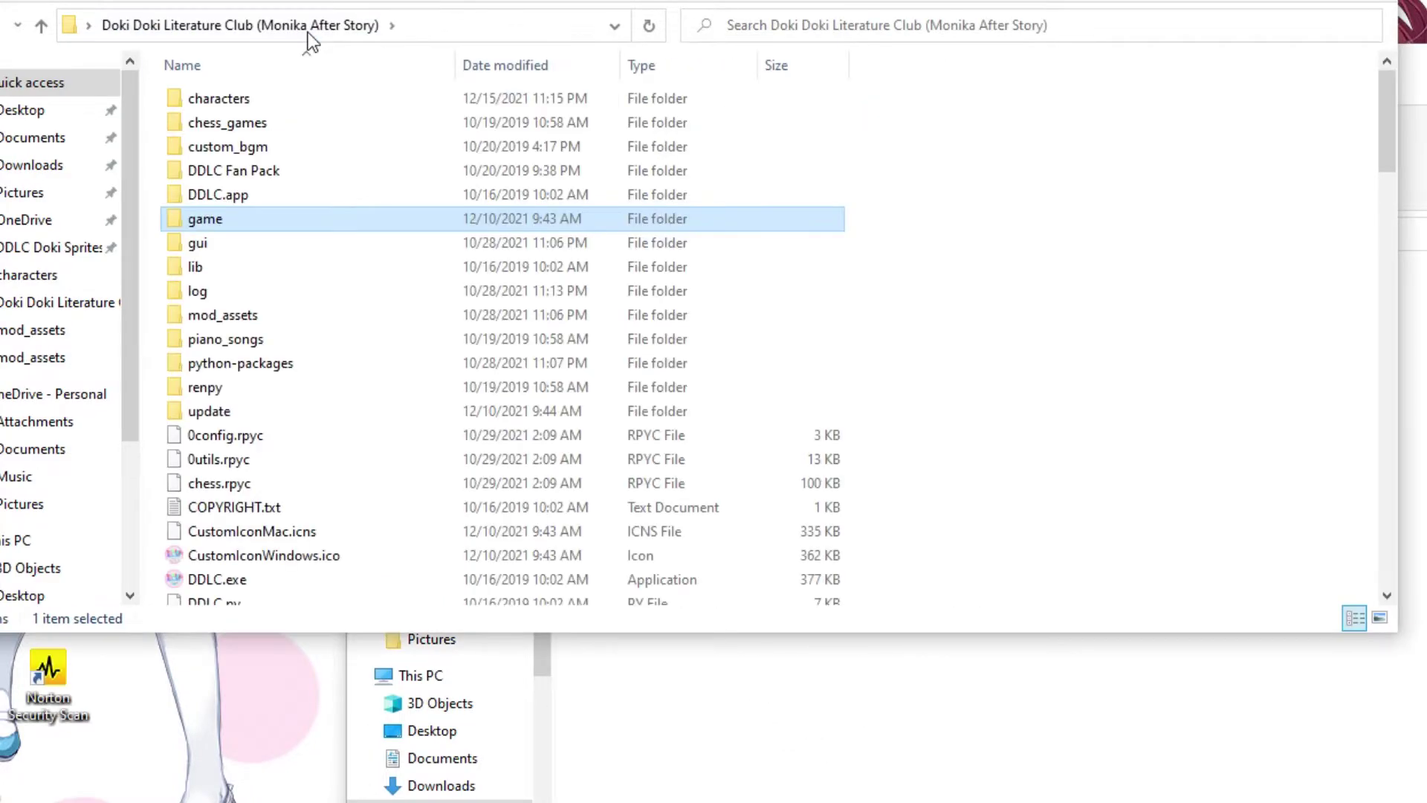
double_click(279, 94)
right_click(347, 306)
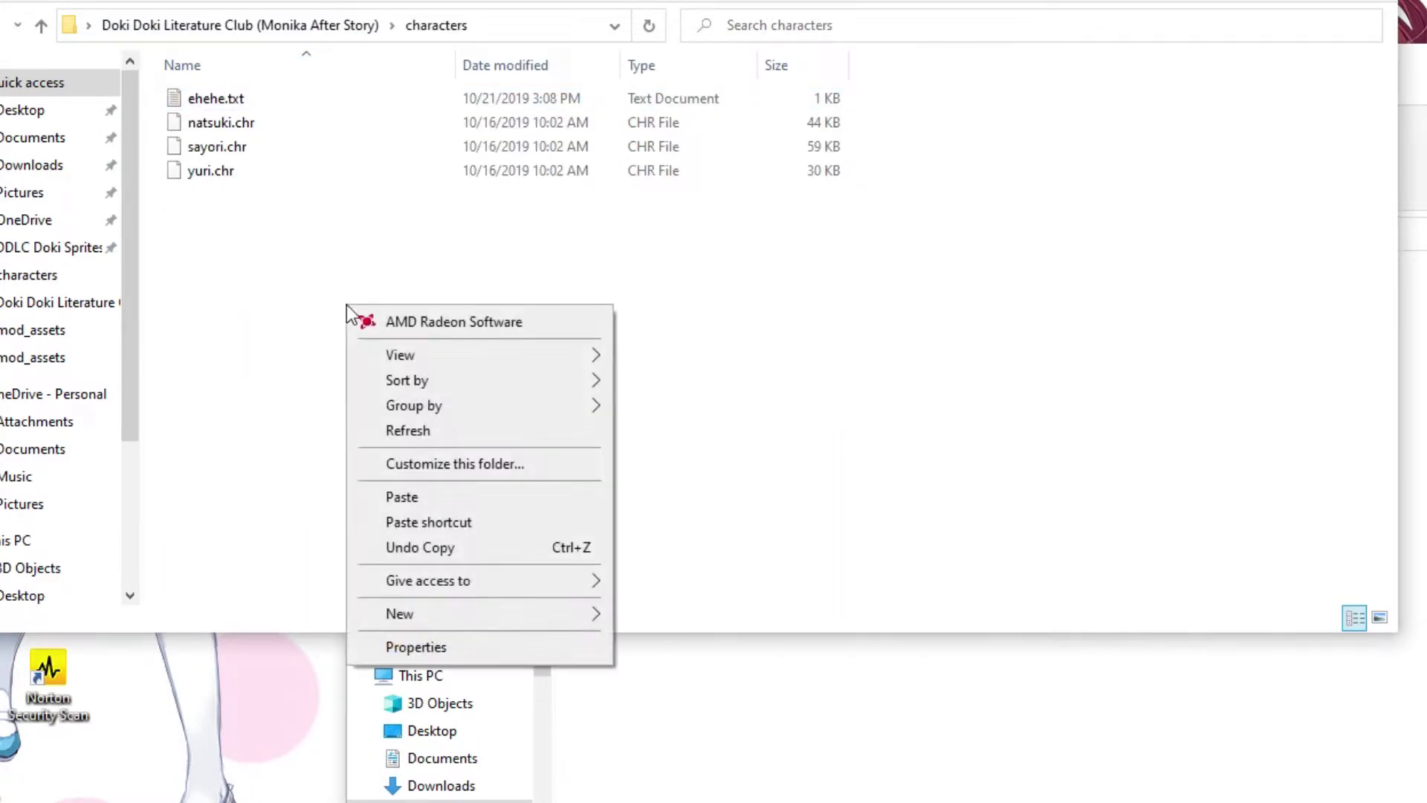
left_click(450, 498)
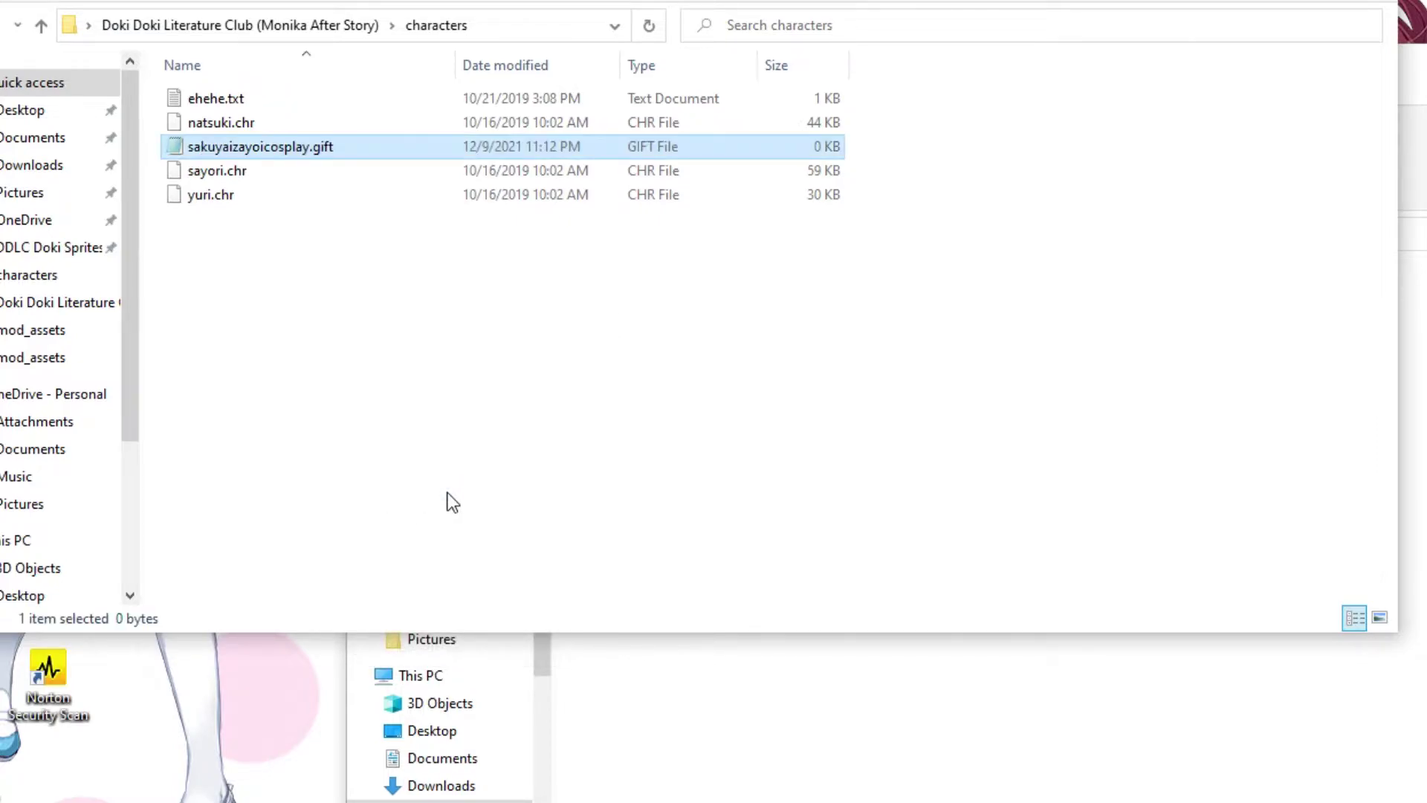
left_click(569, 464)
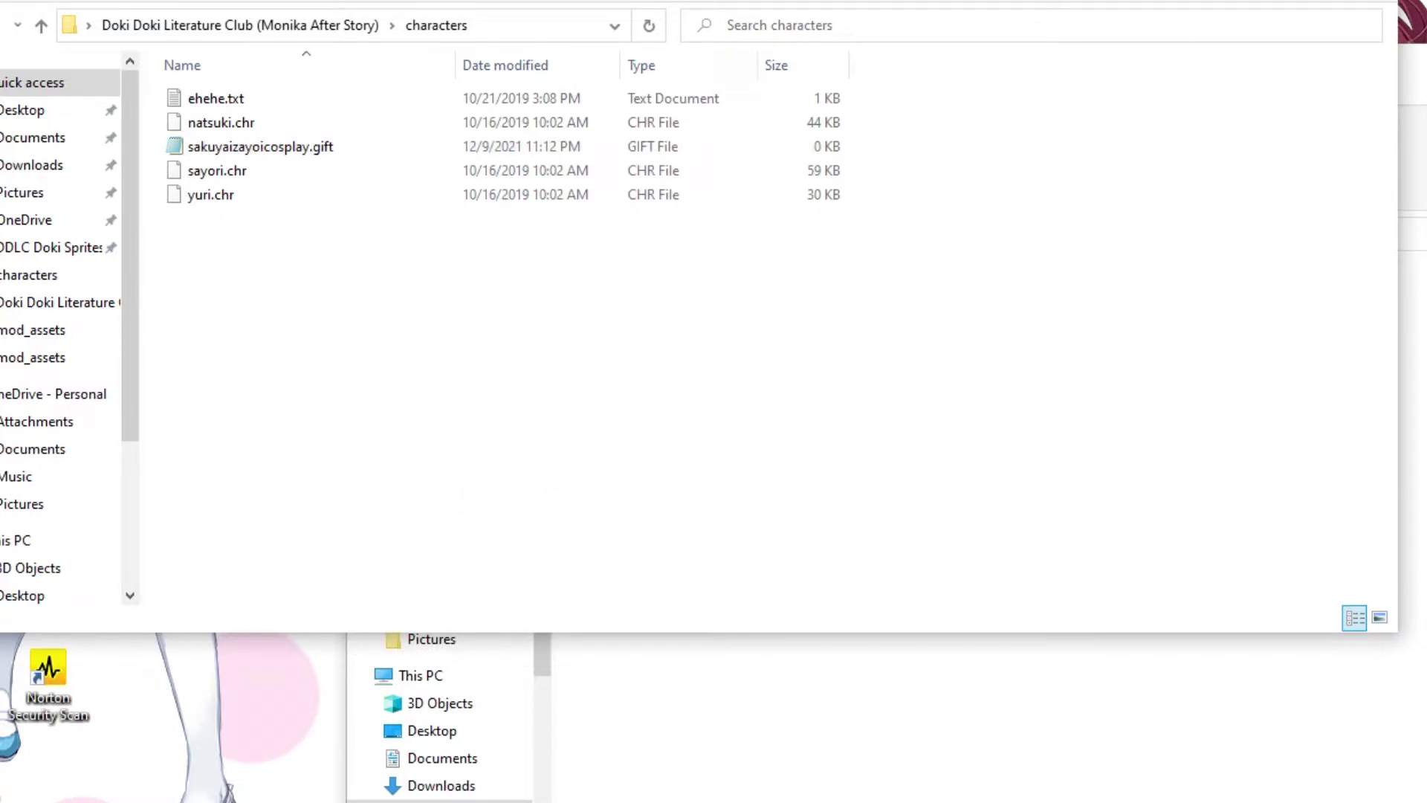
Step: Copy the mod_assets folder of the retrolovania-retroribbons sprite pack into the Monika After Story game folder
key("alt+Tab")
key("ctrl+w")
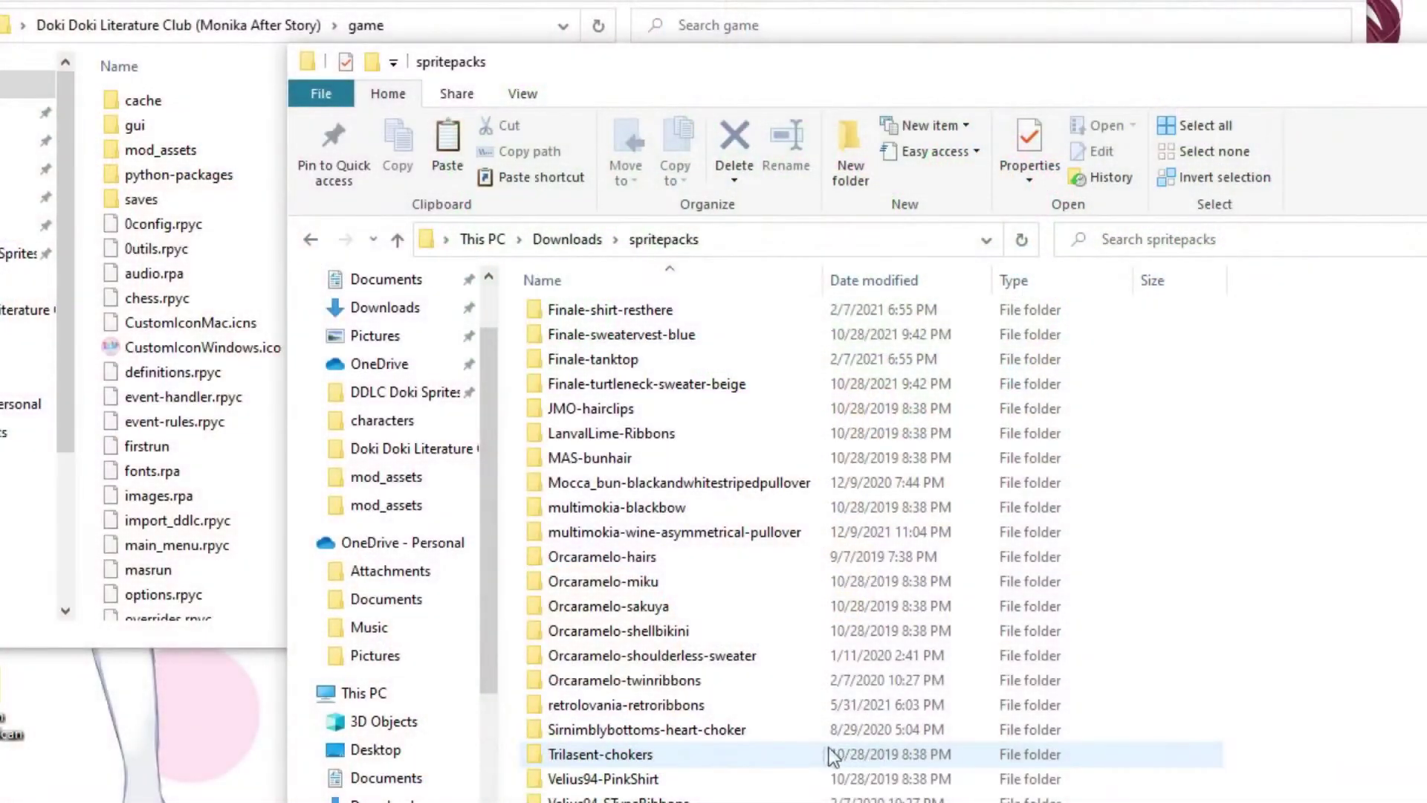
double_click(639, 705)
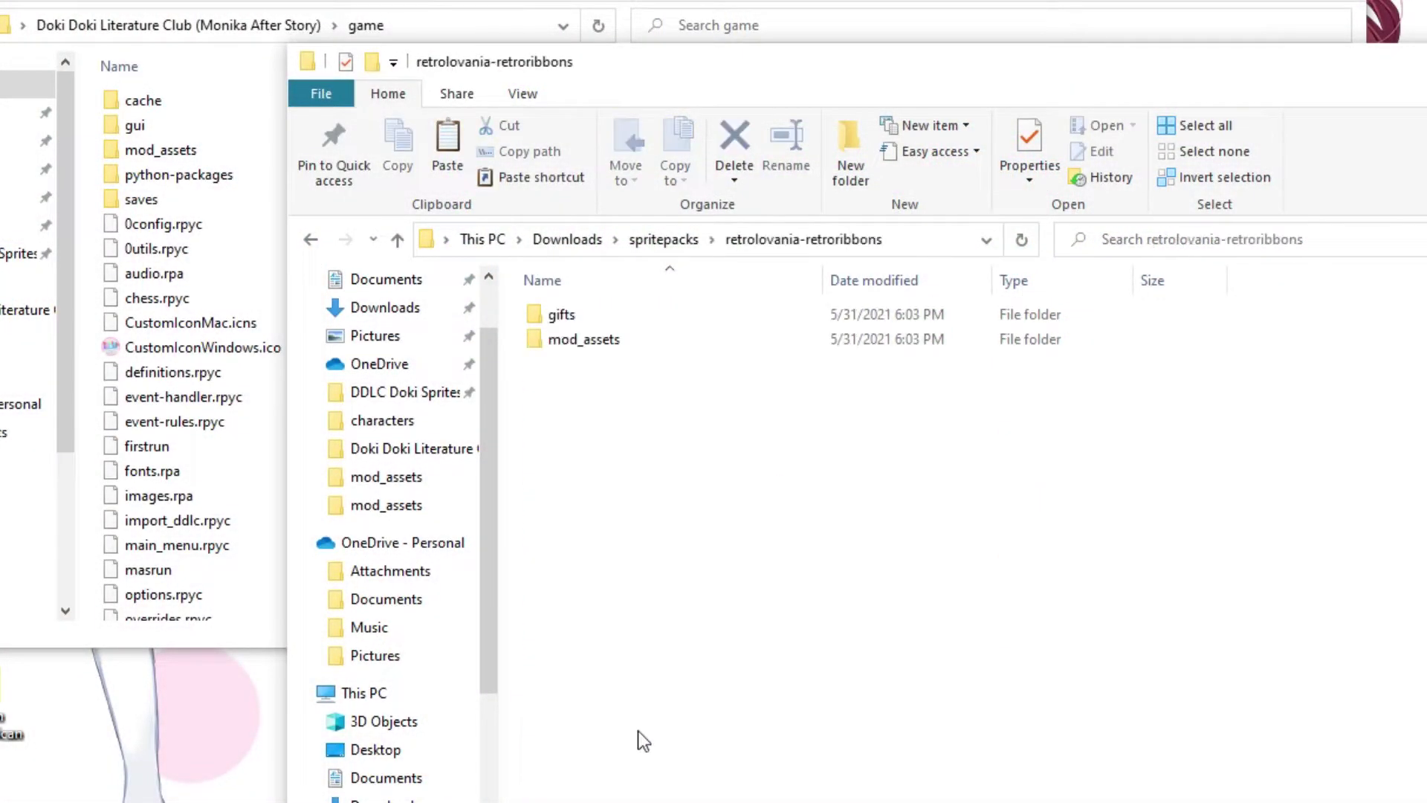
right_click(653, 338)
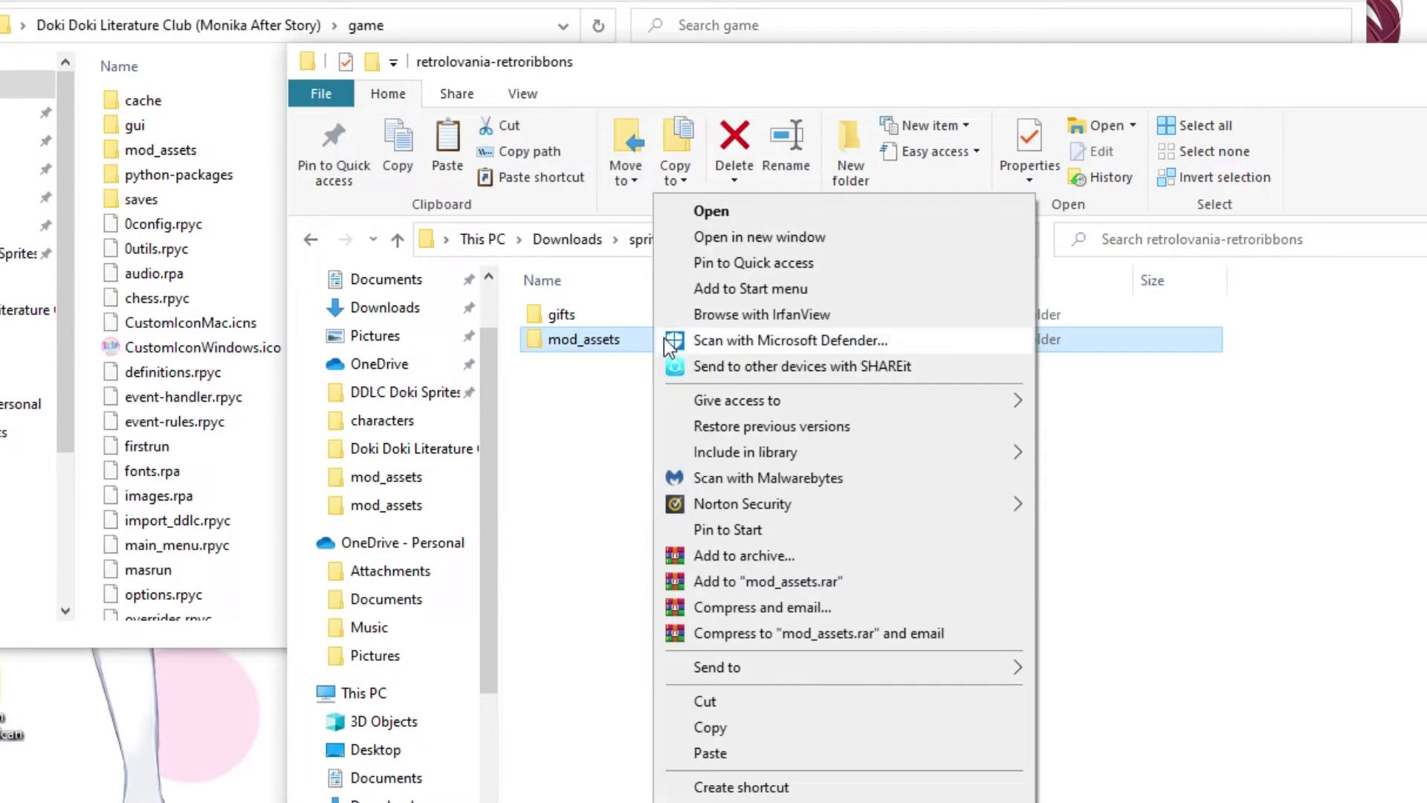
left_click(743, 729)
left_click(106, 172)
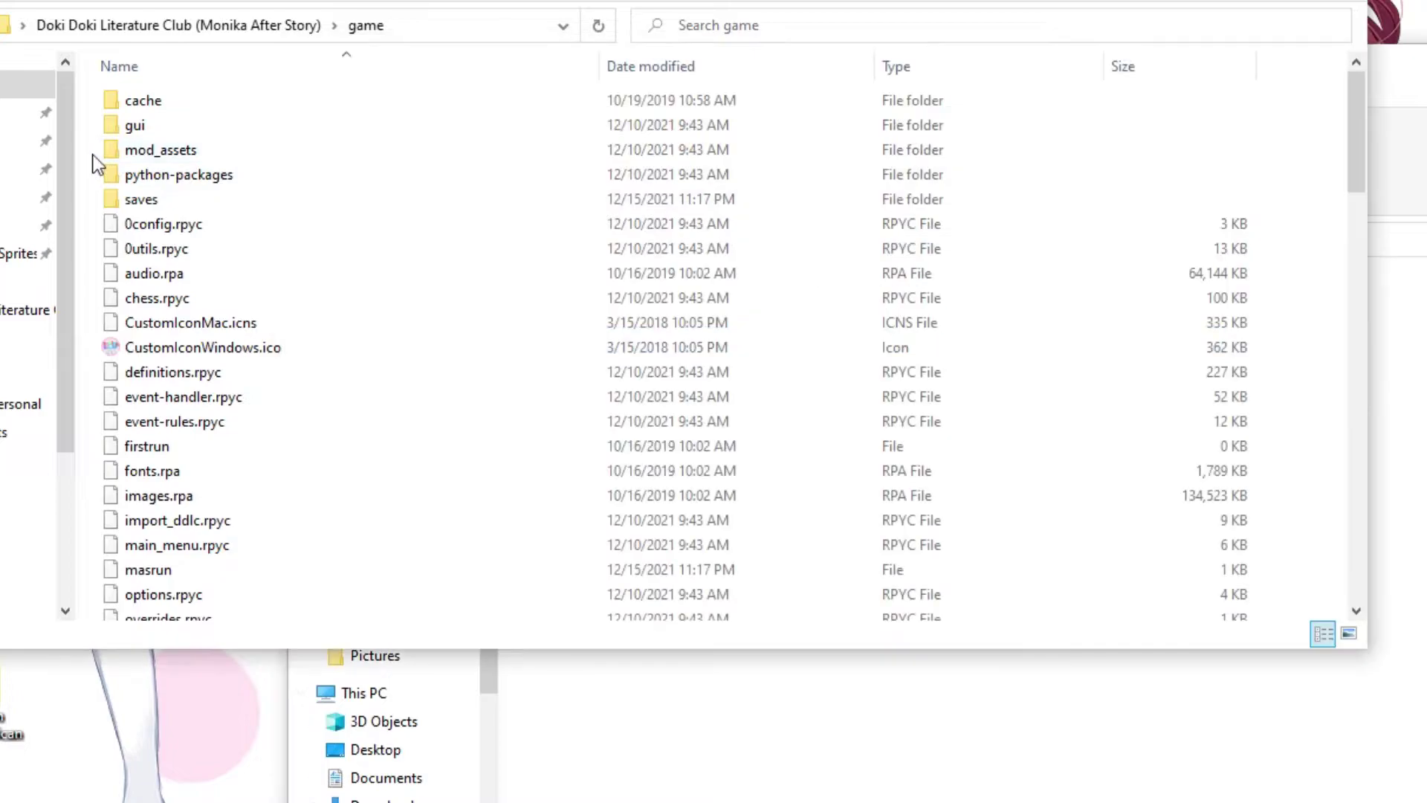
right_click(93, 155)
left_click(207, 347)
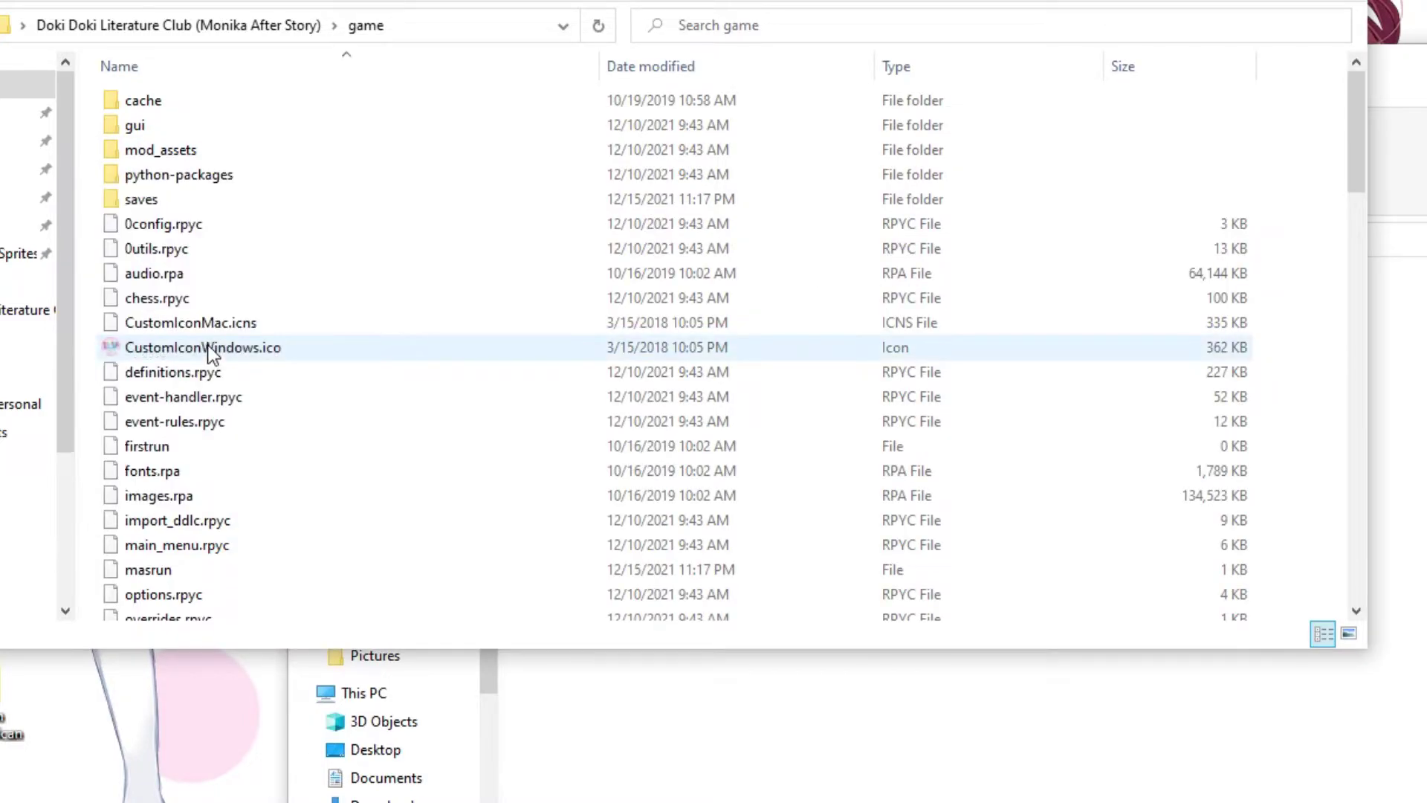
Step: Copy 8blueribbon.gift from the retrolovania-retroribbons gifts folder into the Monika After Story characters folder
left_click(1394, 446)
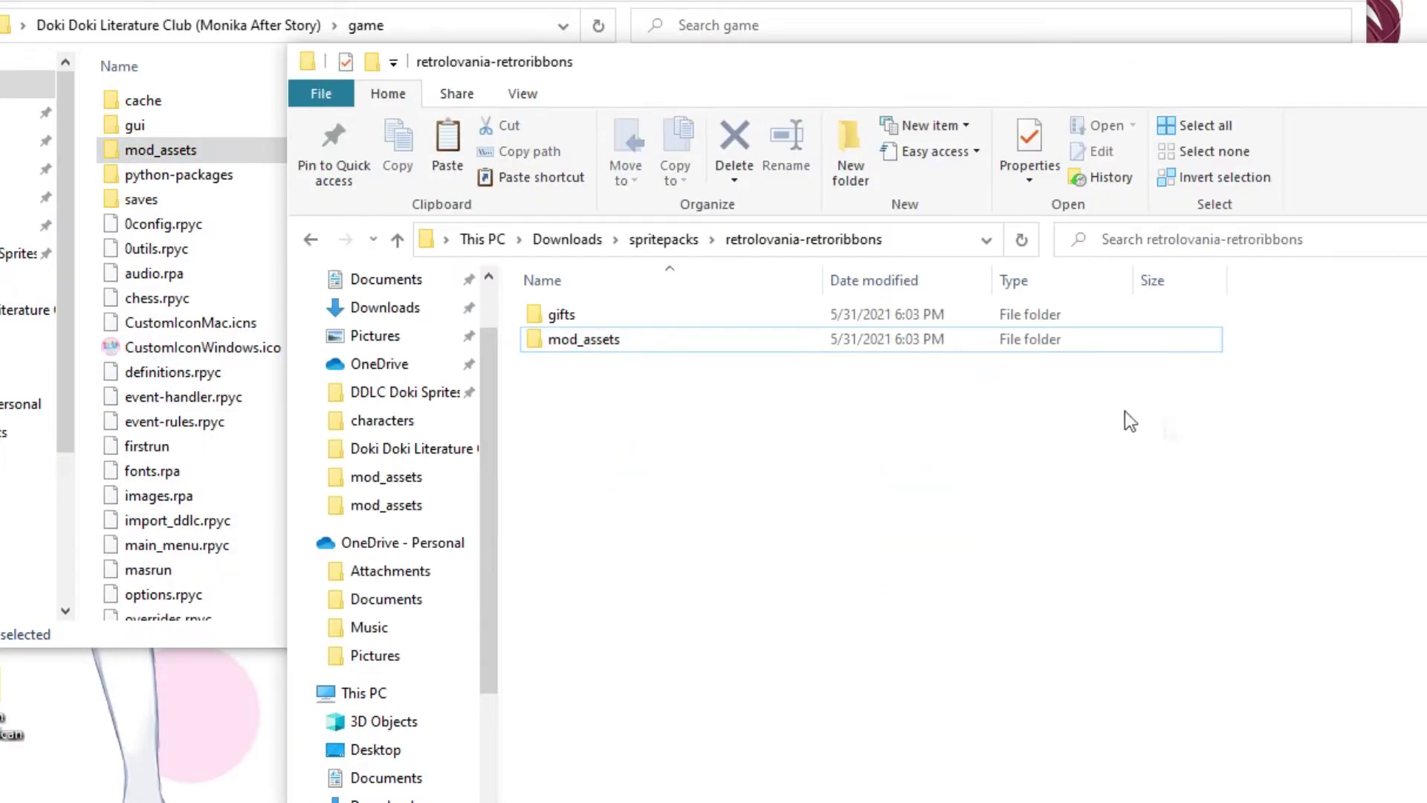
double_click(661, 314)
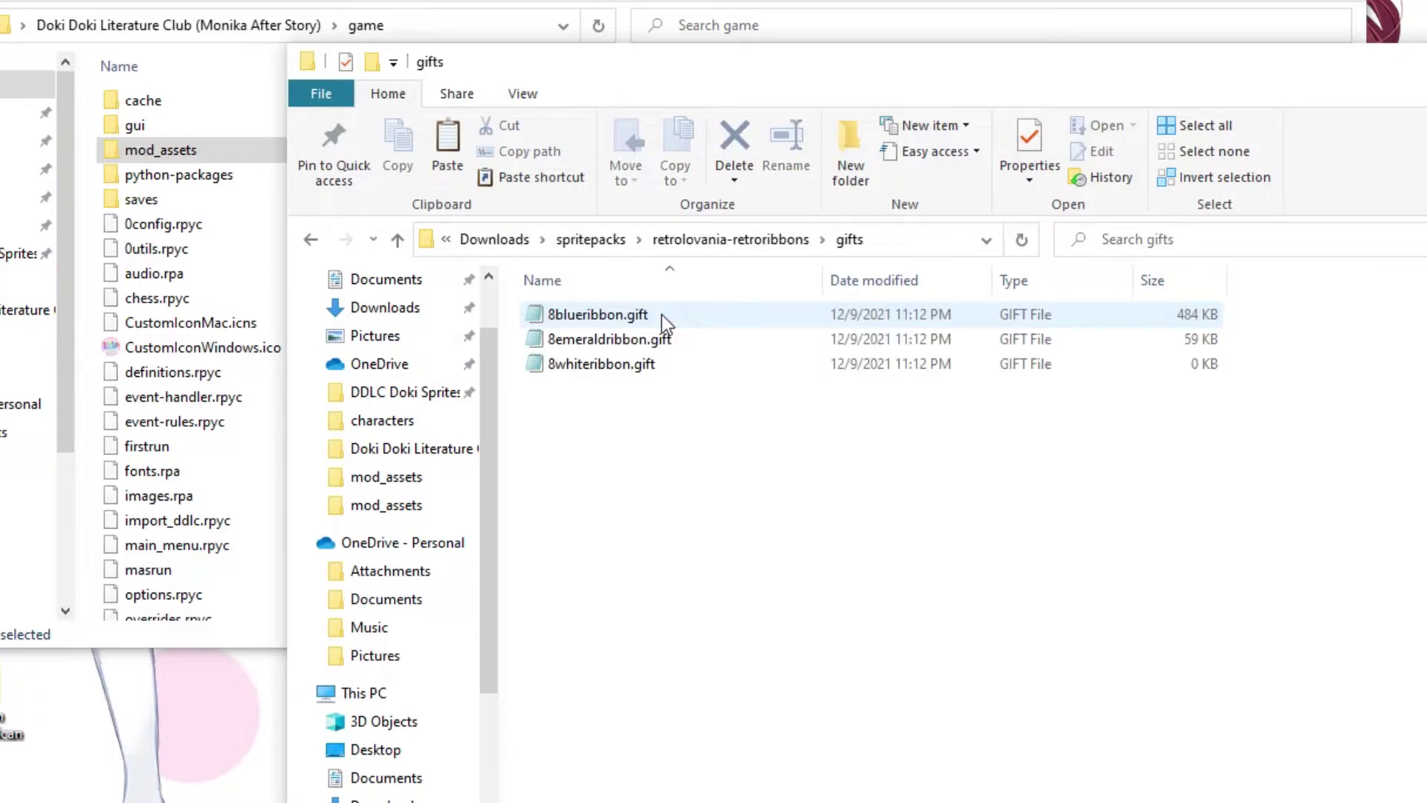
left_click(265, 22)
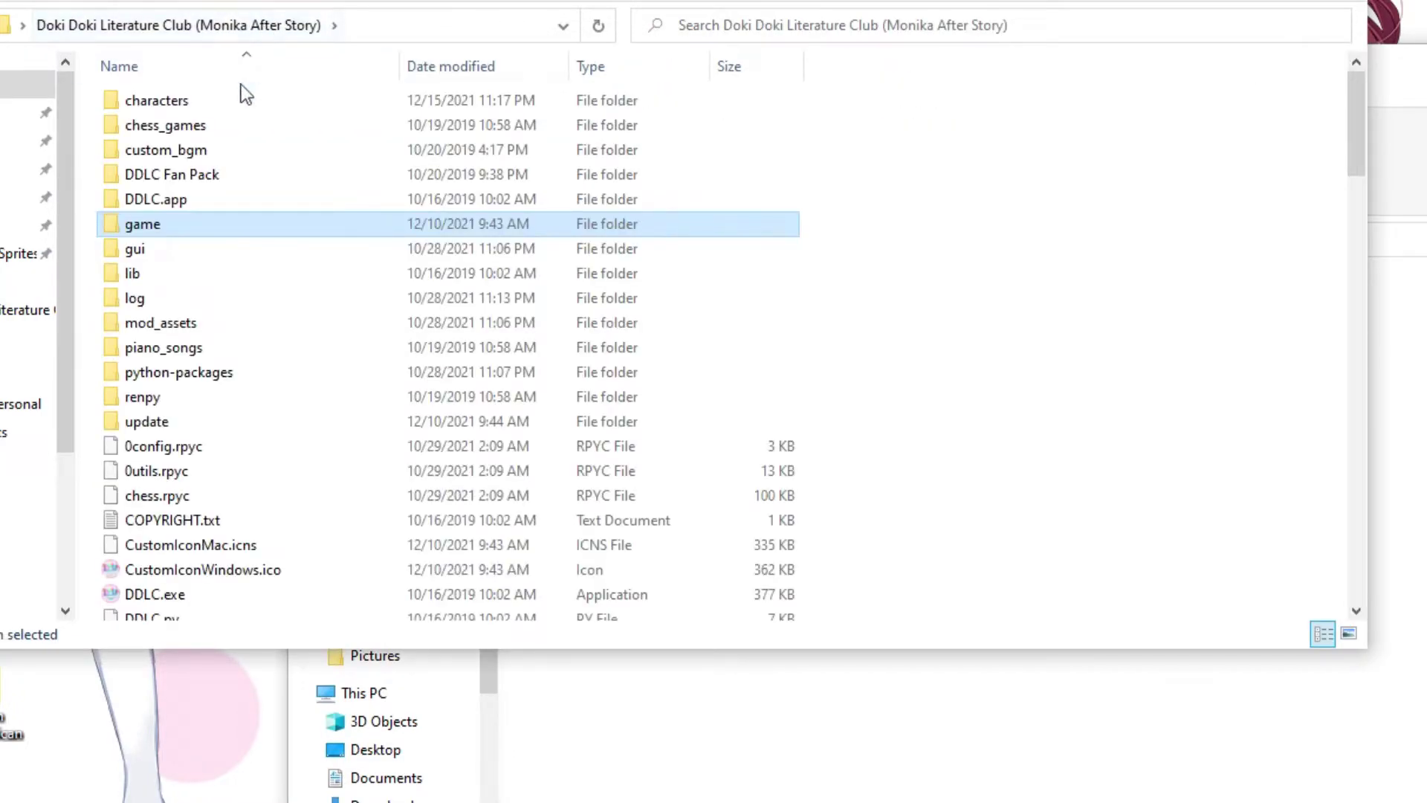
double_click(237, 97)
left_click(1388, 559)
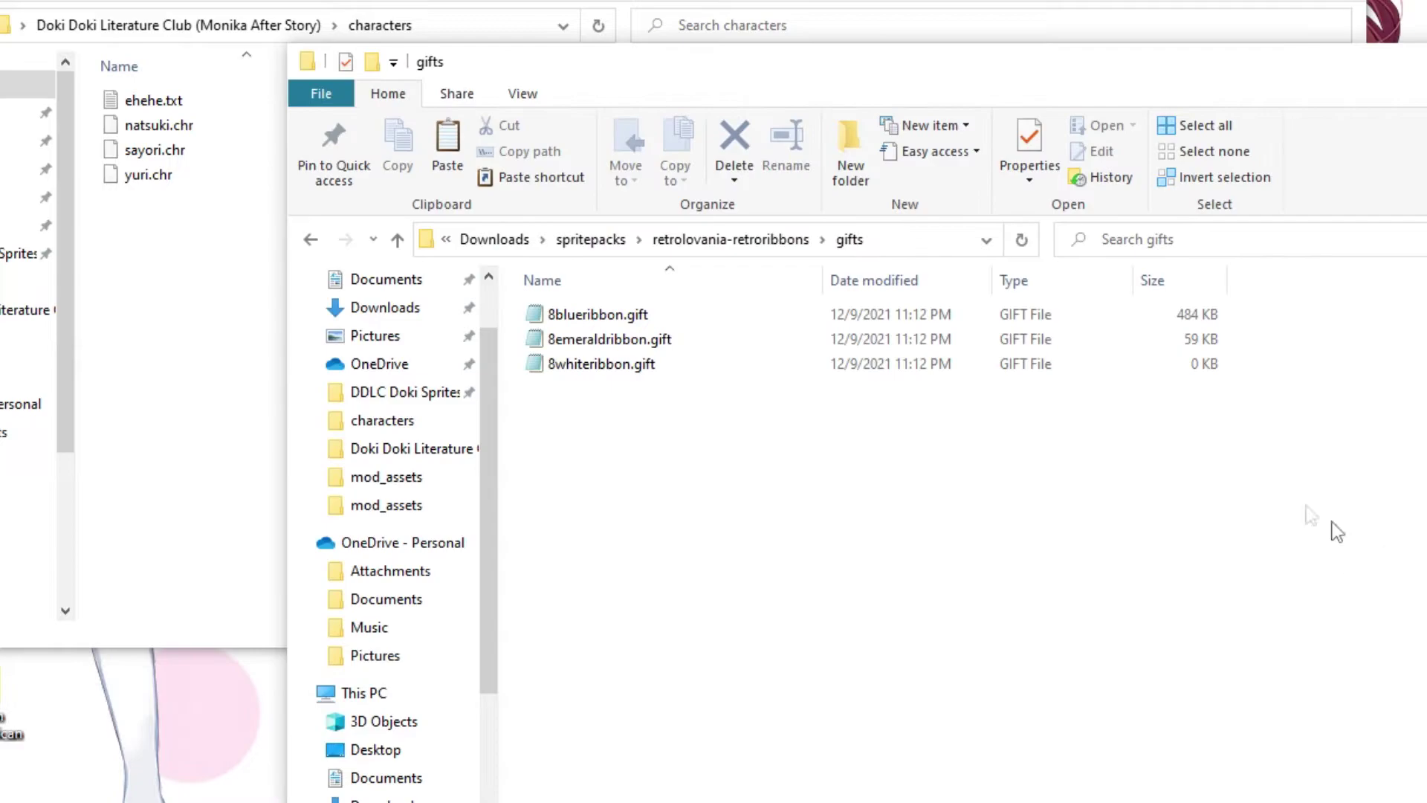
right_click(645, 327)
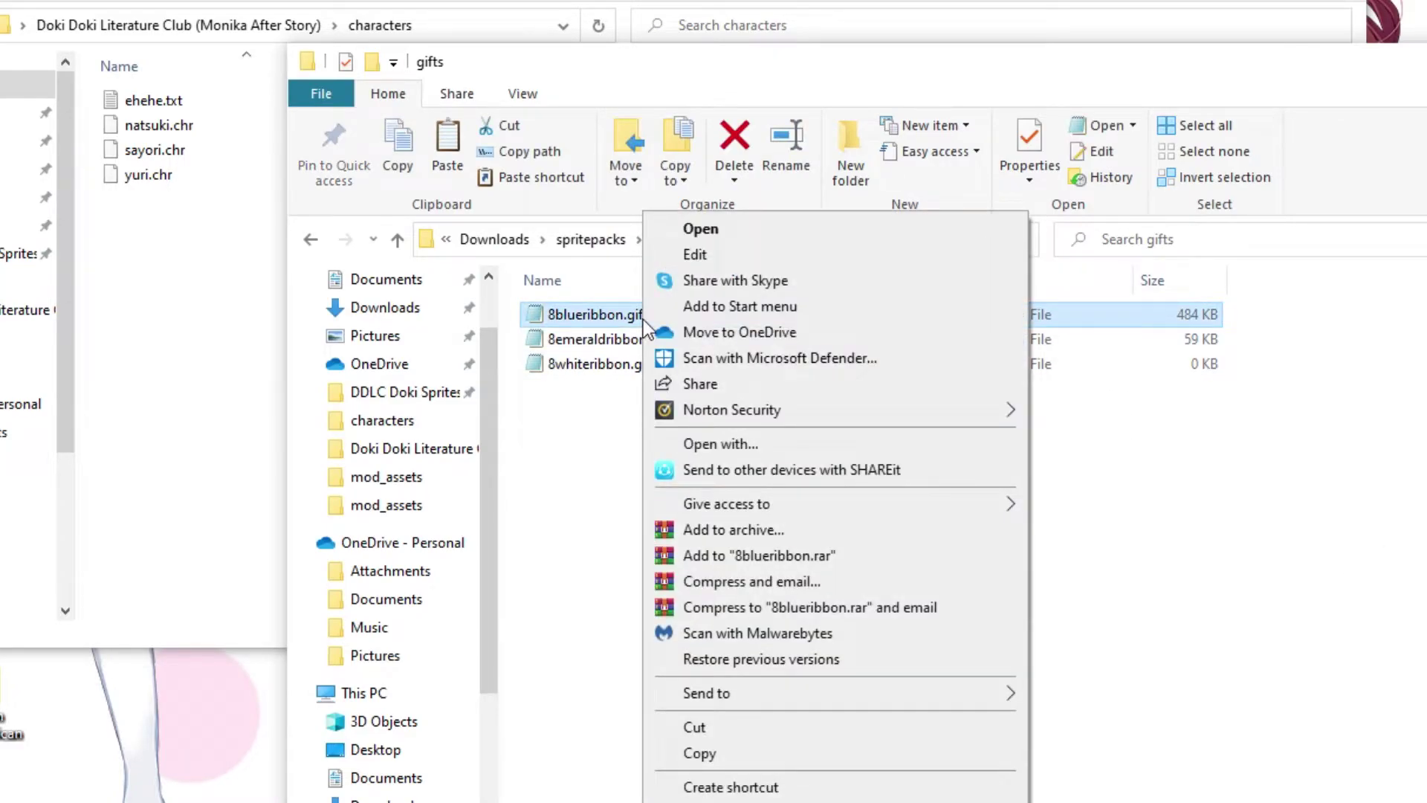
left_click(695, 752)
left_click(141, 315)
right_click(141, 311)
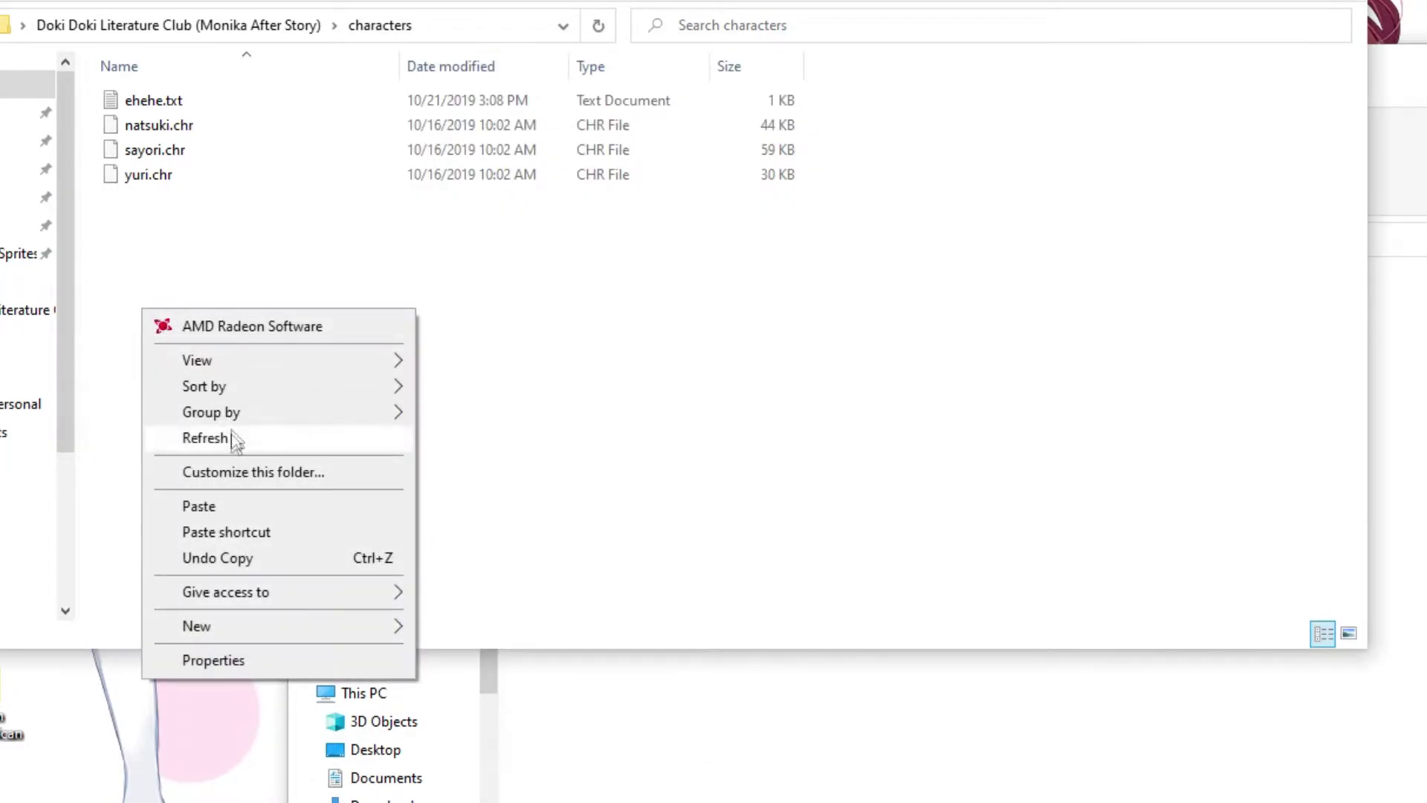
left_click(214, 508)
Step: Copy 8emeraldribbon.gift from the retroribbons gifts folder into the characters folder
left_click(1390, 416)
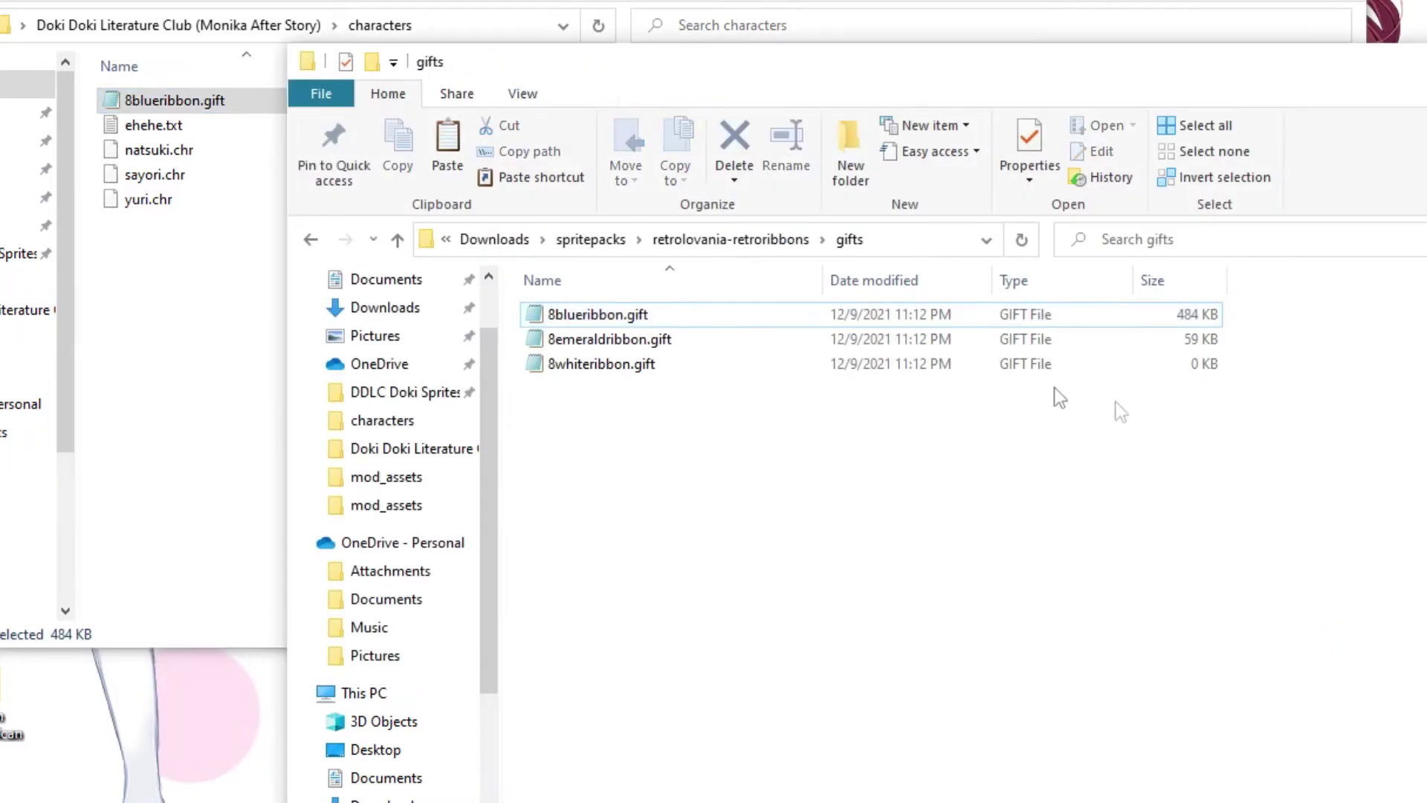
right_click(705, 347)
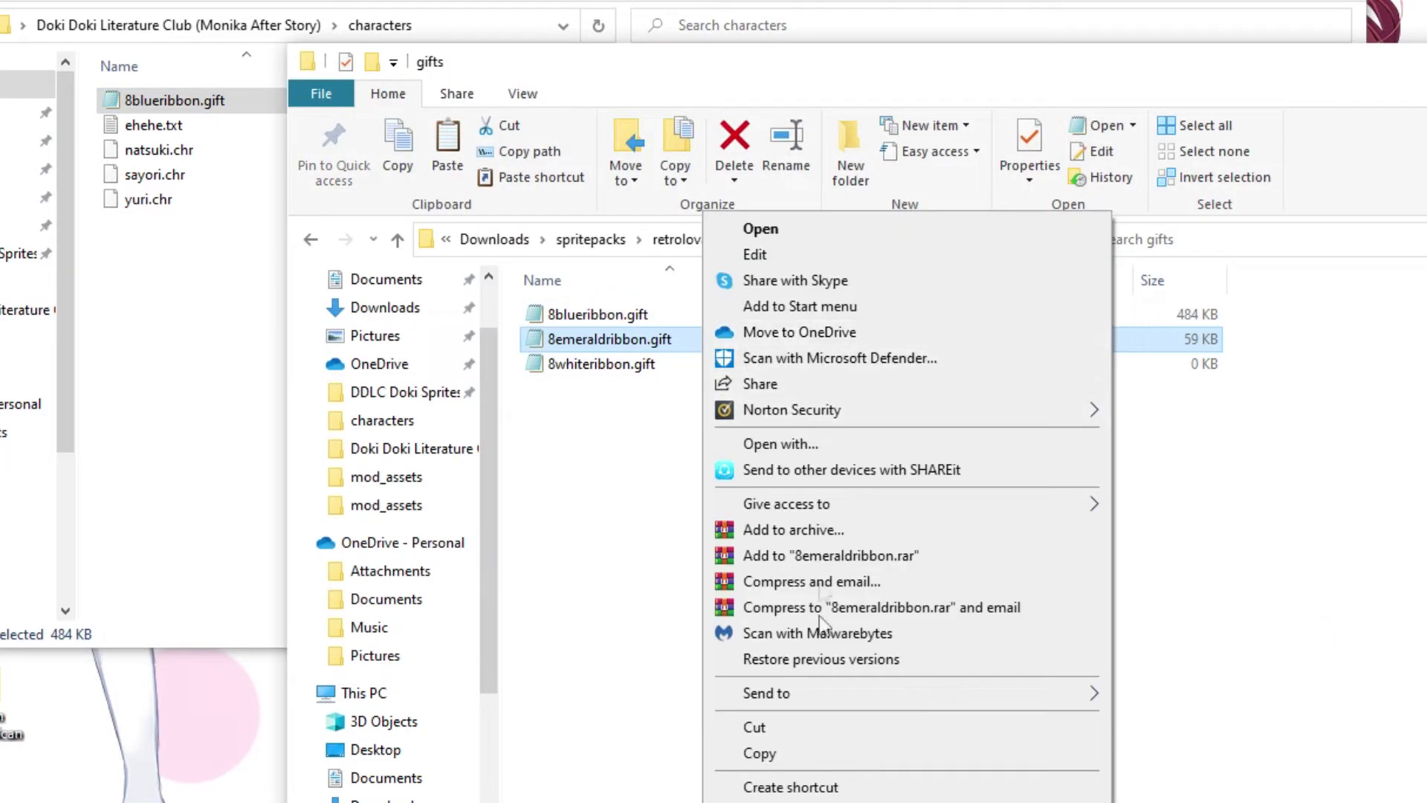
left_click(769, 752)
right_click(197, 308)
left_click(256, 505)
Step: Copy 8whiteribbon.gift from the retroribbons gifts folder into the characters folder
left_click(1219, 465)
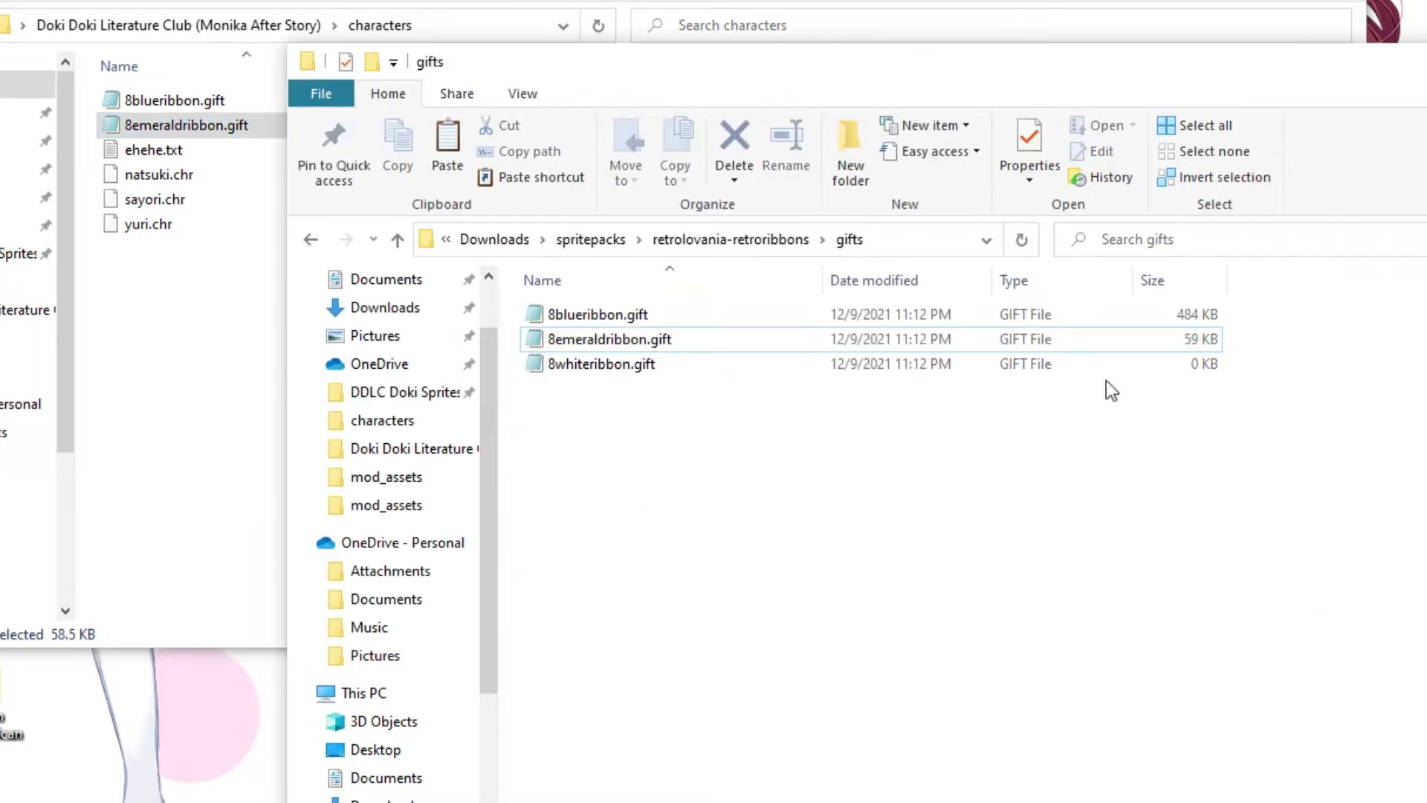
left_click(699, 364)
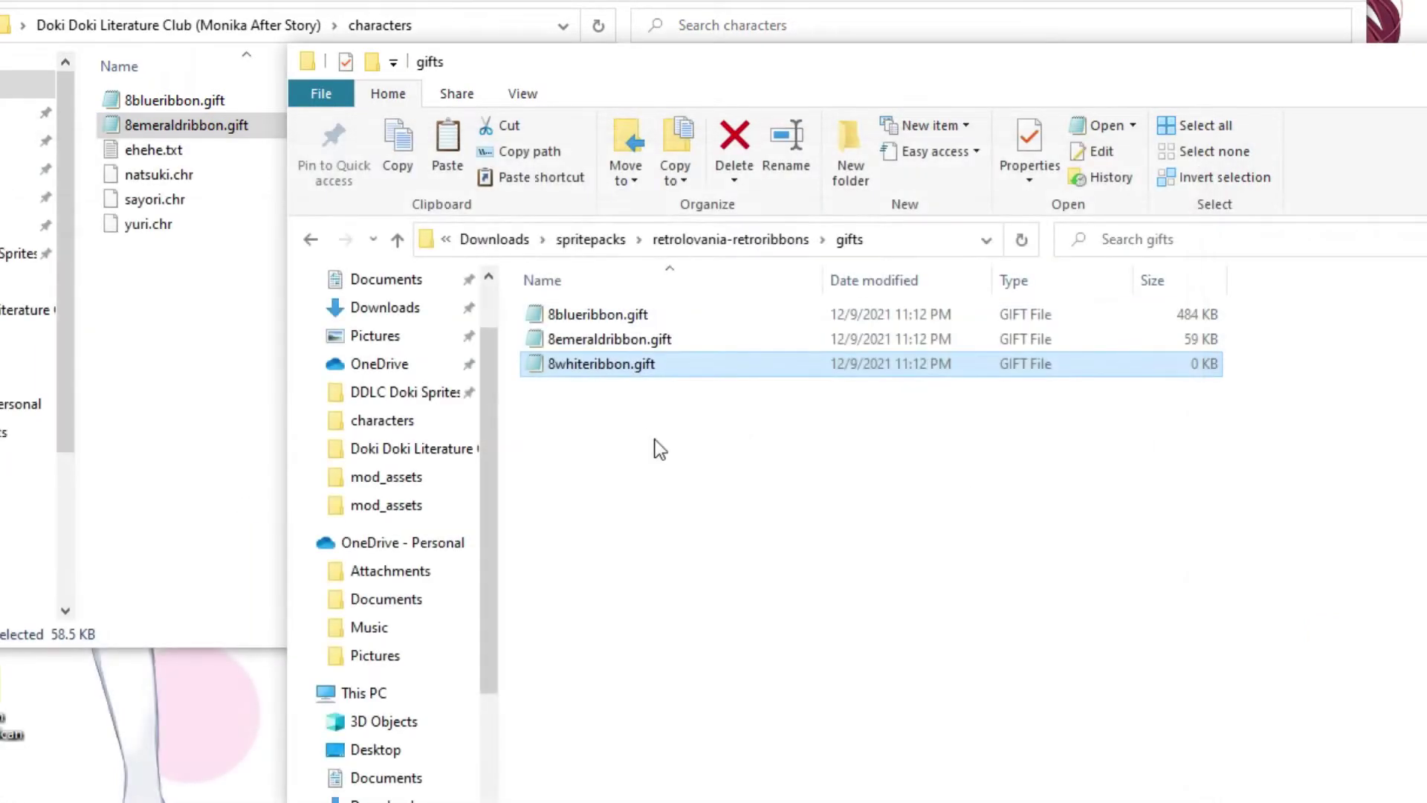
right_click(603, 362)
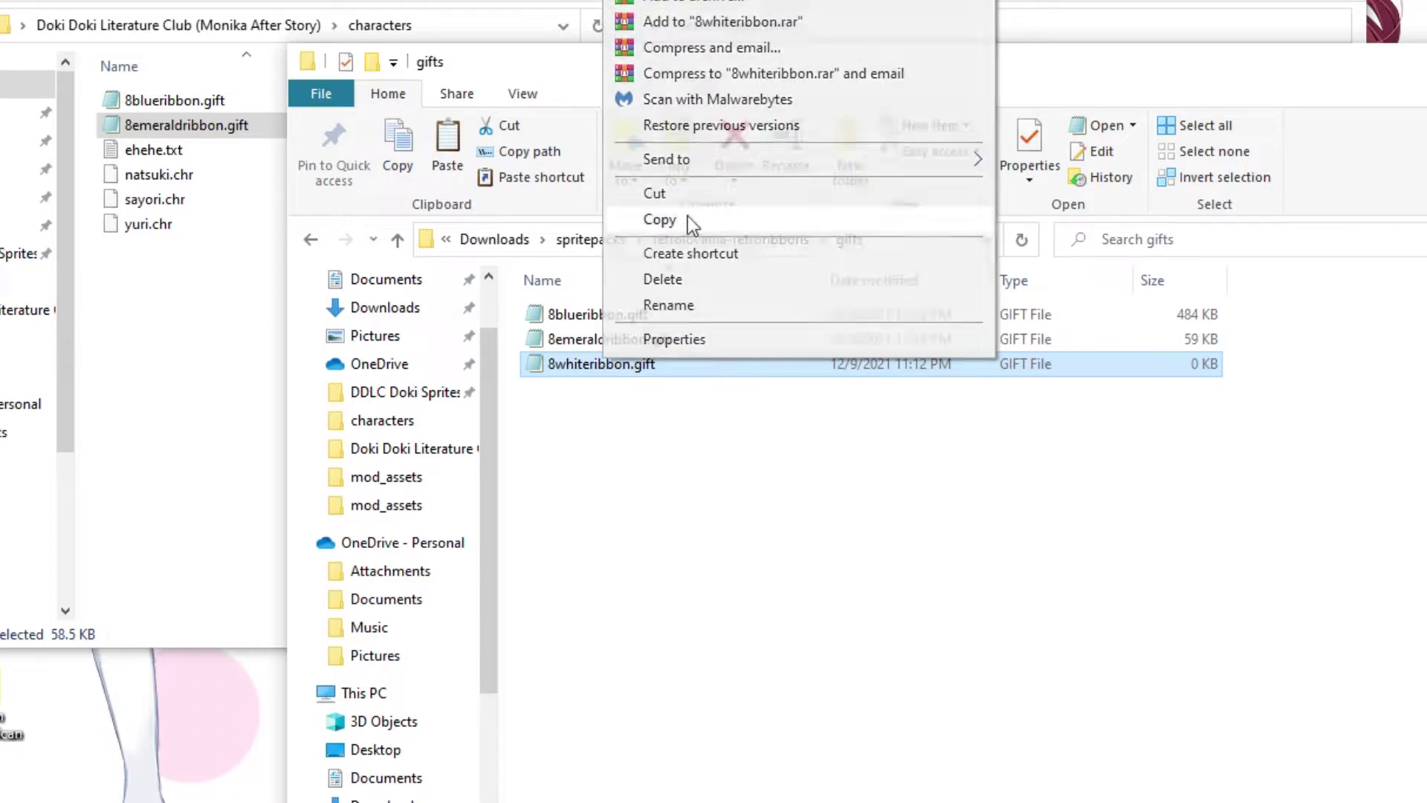
left_click(688, 217)
left_click(177, 319)
right_click(177, 319)
left_click(244, 519)
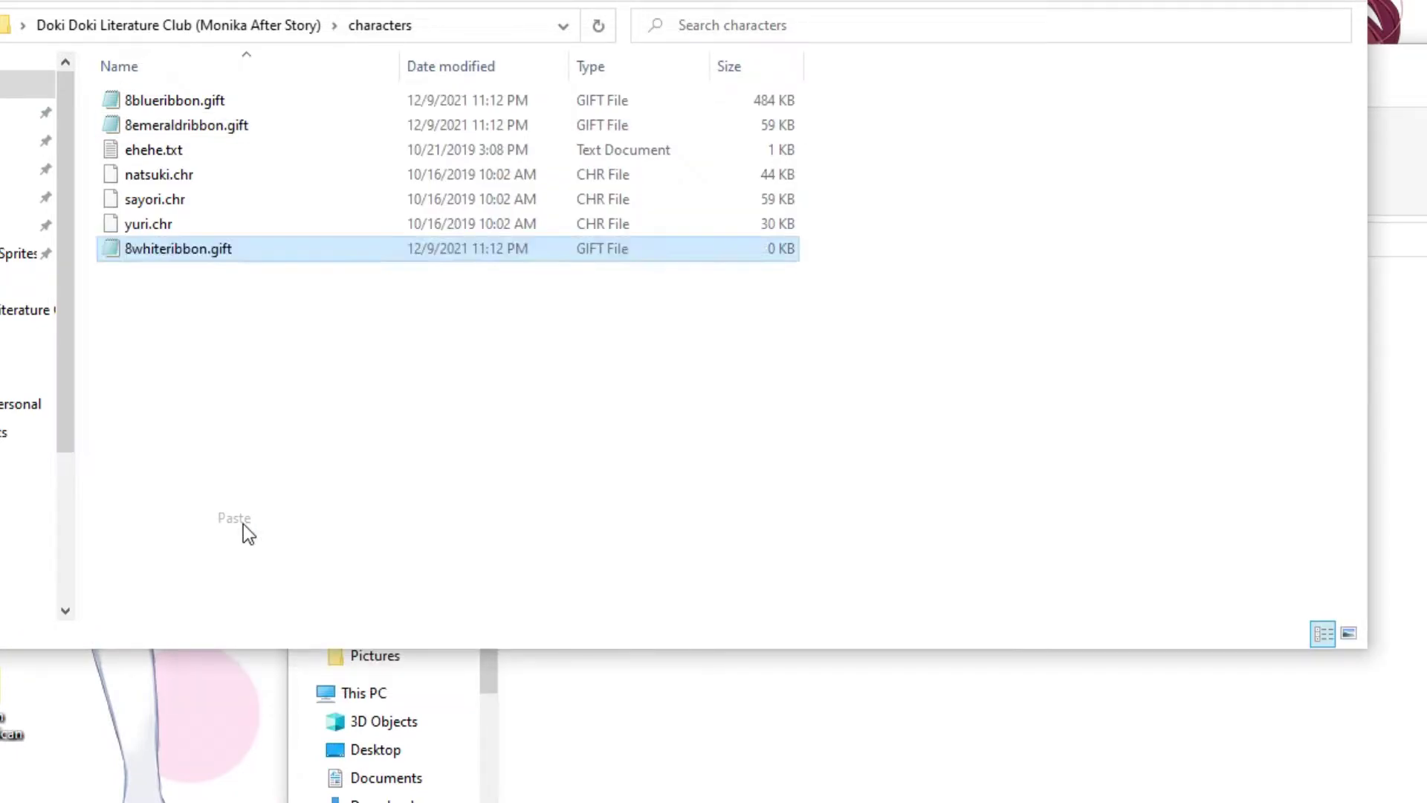
Step: Switch to Monika After Story, look under the Christmas tree for the ribbon presents and advance through Monika's welcome-back dialogue
key("alt+Tab")
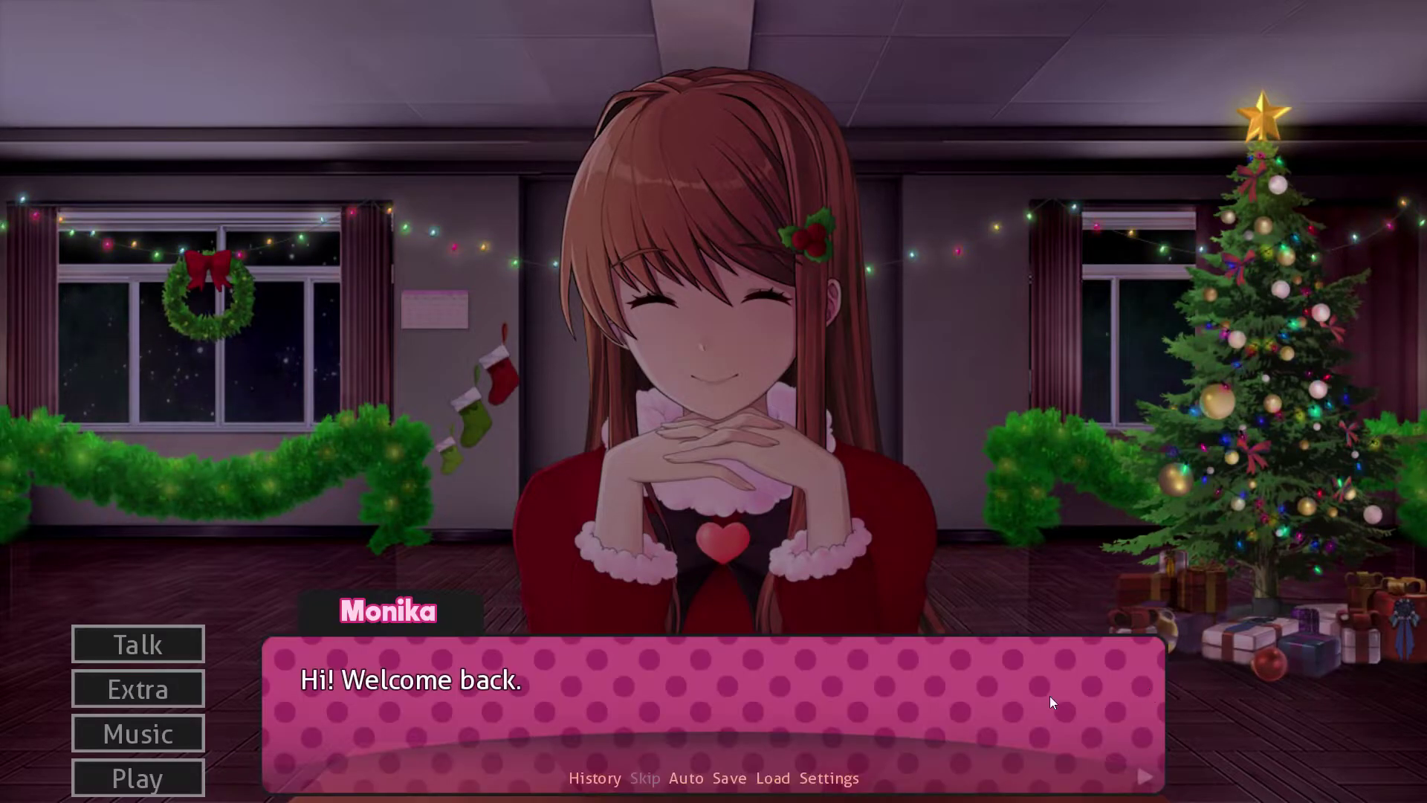
left_click(549, 593)
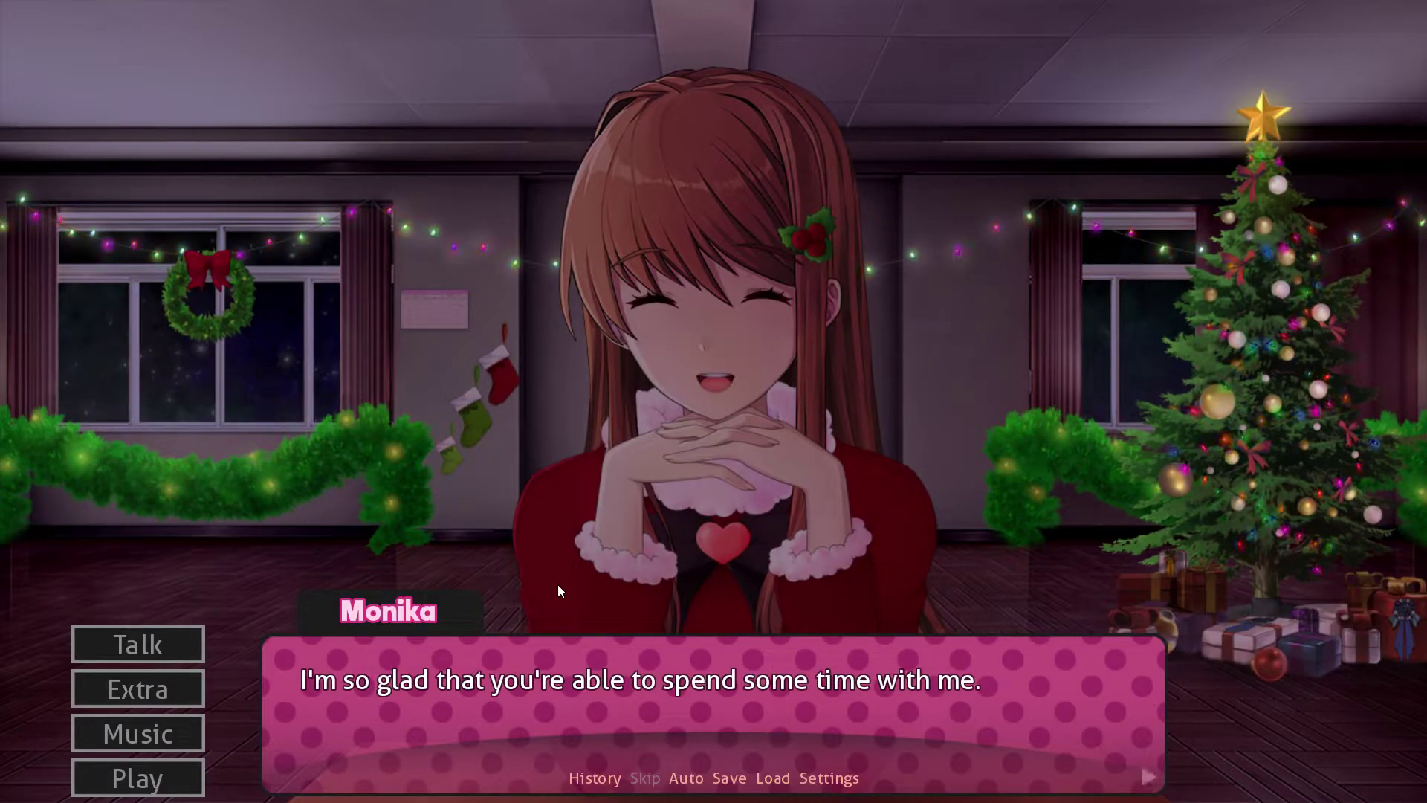
left_click(558, 589)
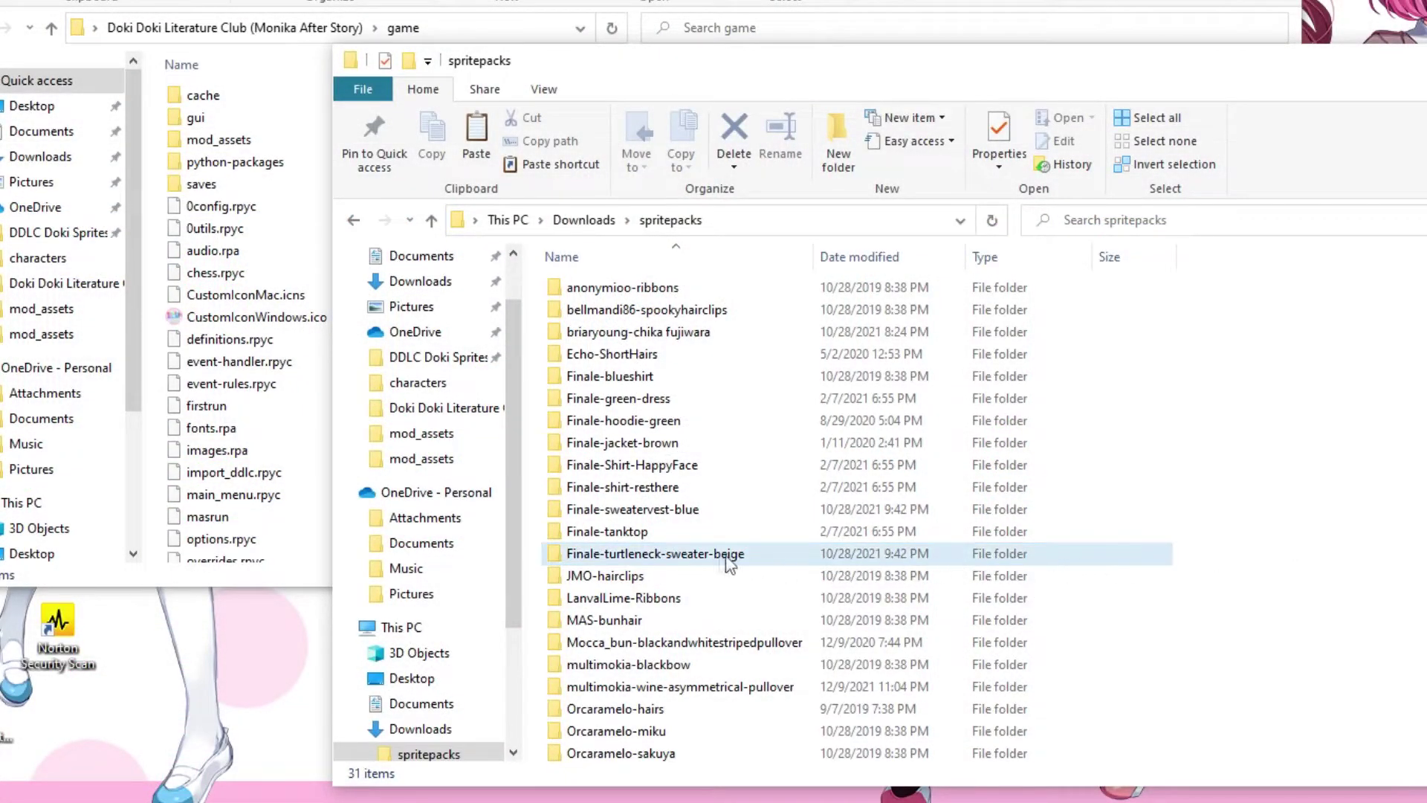
Step: In File Explorer, copy the mod_assets folder of Finale-turtleneck-sweater-beige into the Monika After Story game folder
double_click(681, 556)
right_click(623, 310)
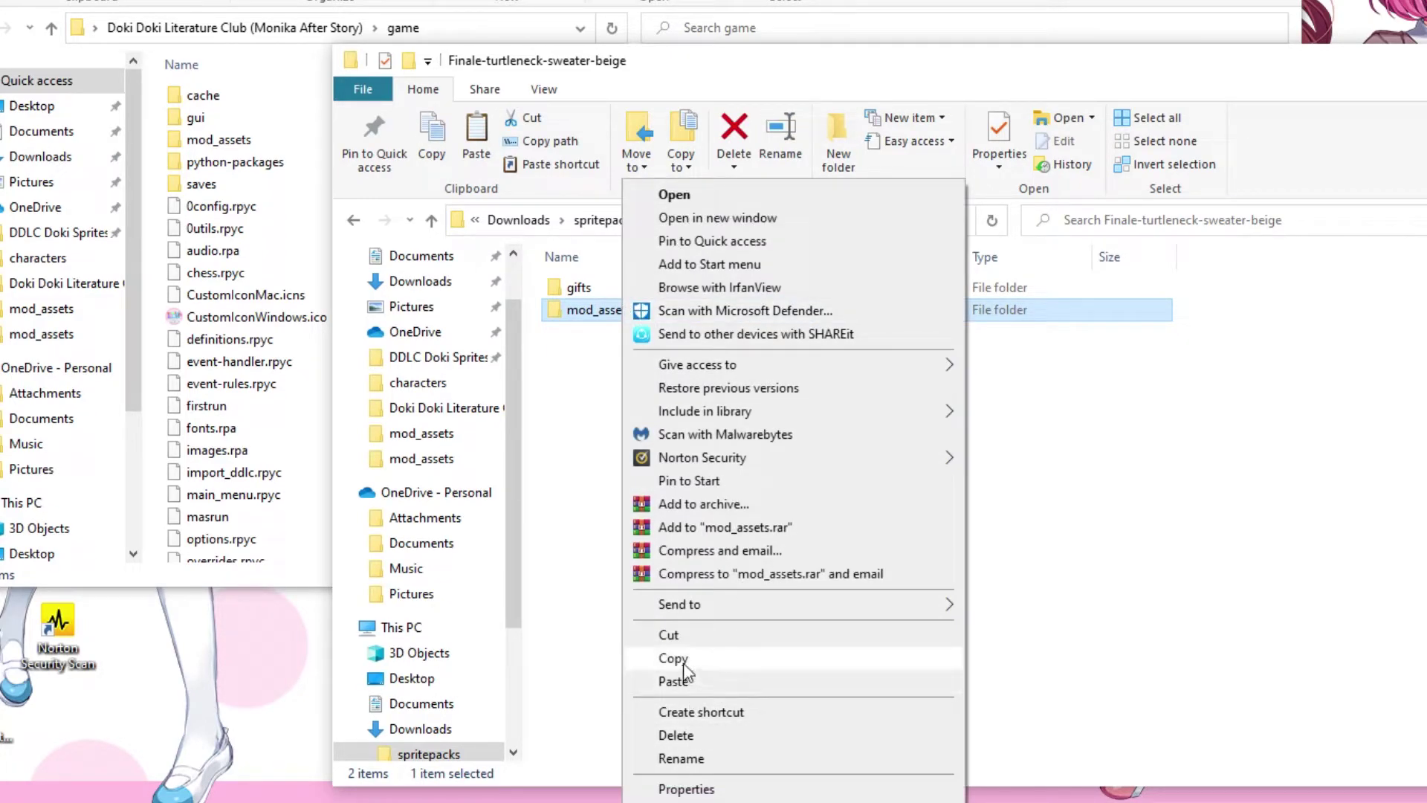
left_click(684, 660)
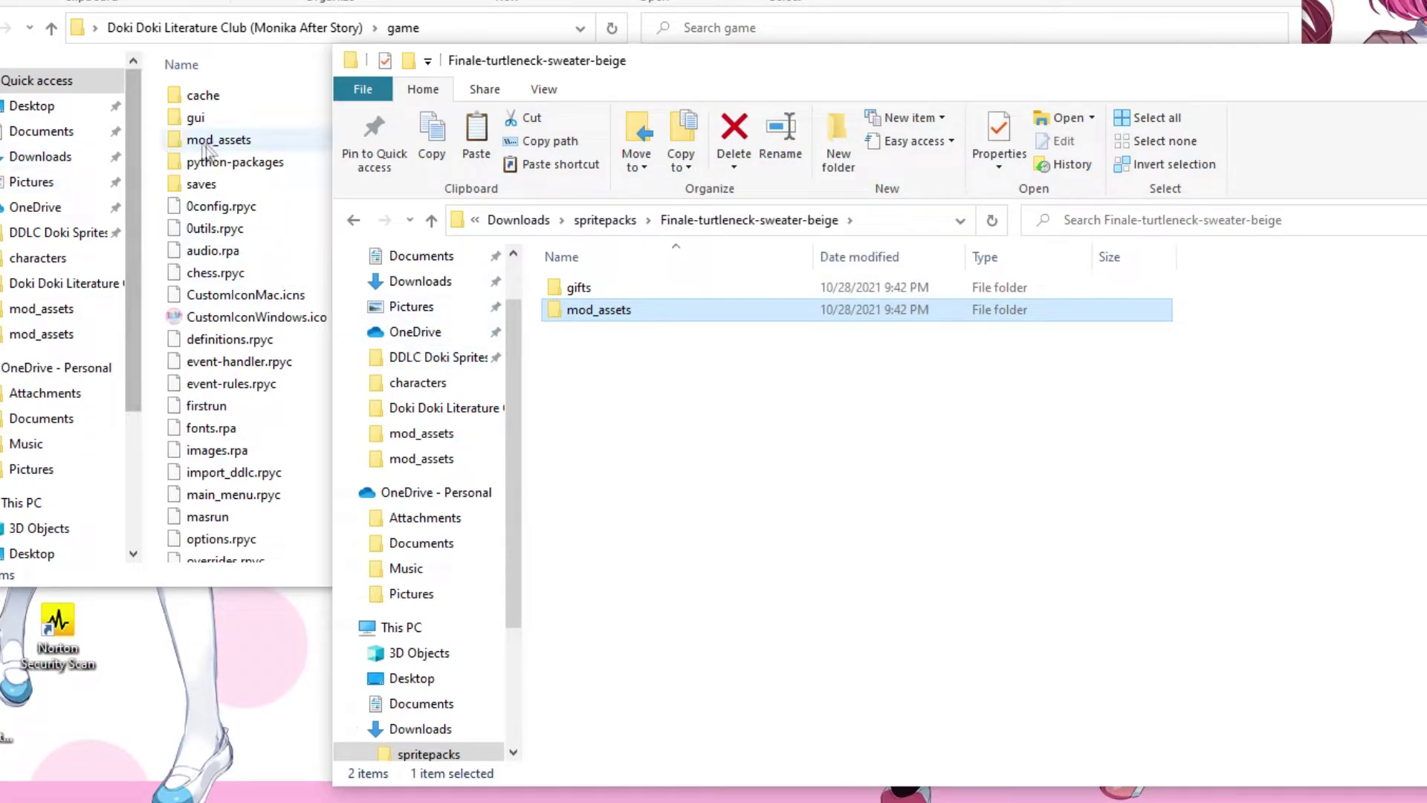
right_click(167, 149)
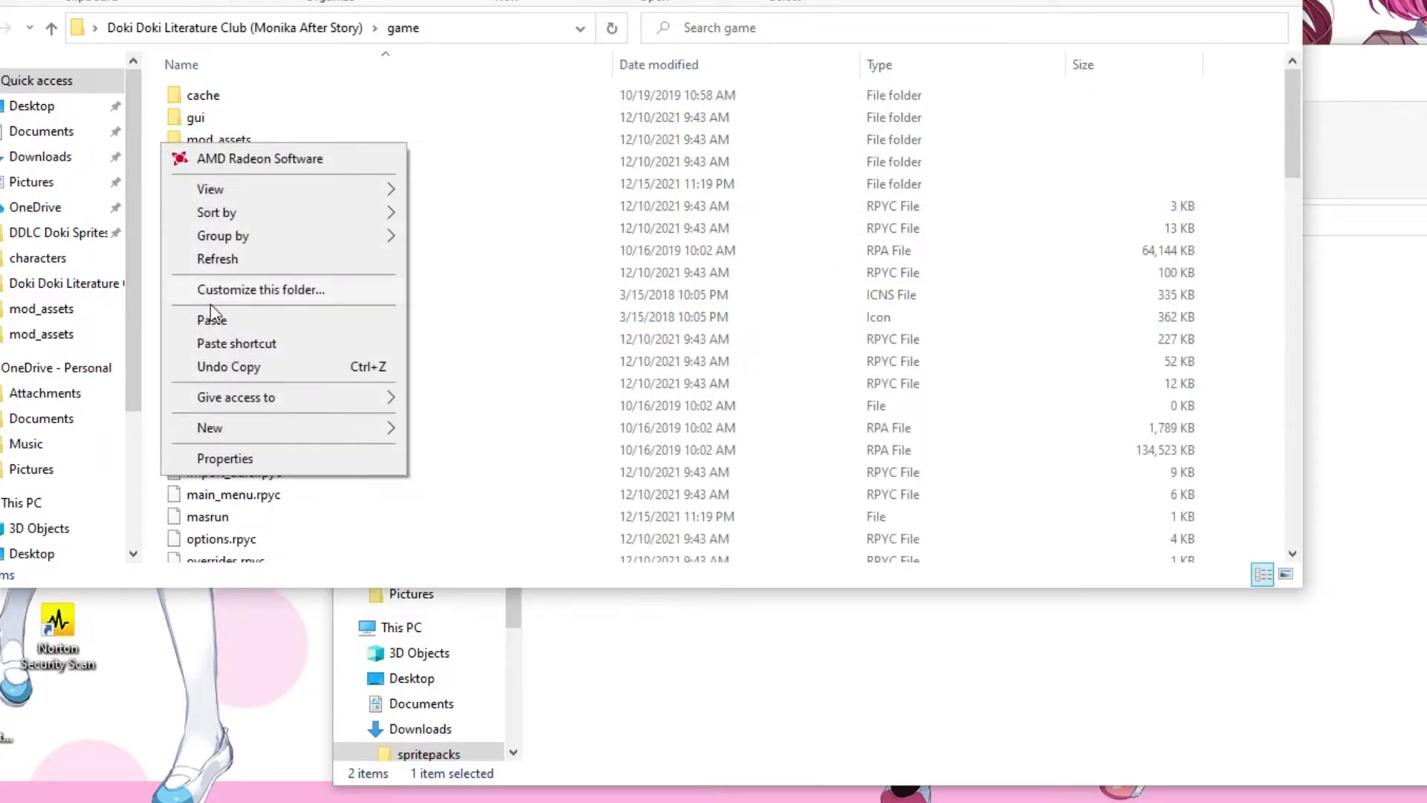
left_click(220, 320)
Step: Copy beigeturtlenecksweater.gift from the Finale-turtleneck-sweater-beige gifts folder into the Monika After Story characters folder
left_click(1397, 464)
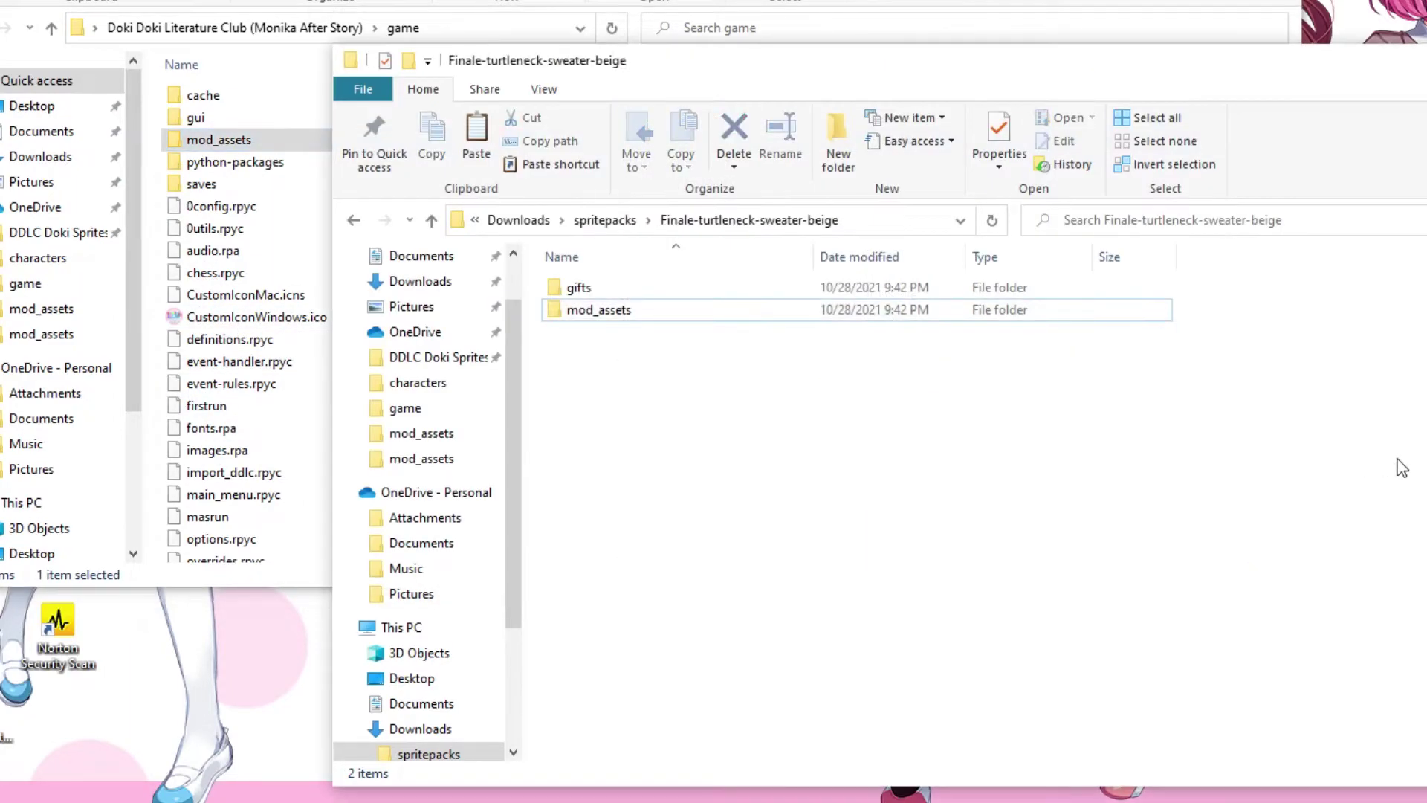
double_click(718, 287)
left_click(714, 294)
right_click(714, 296)
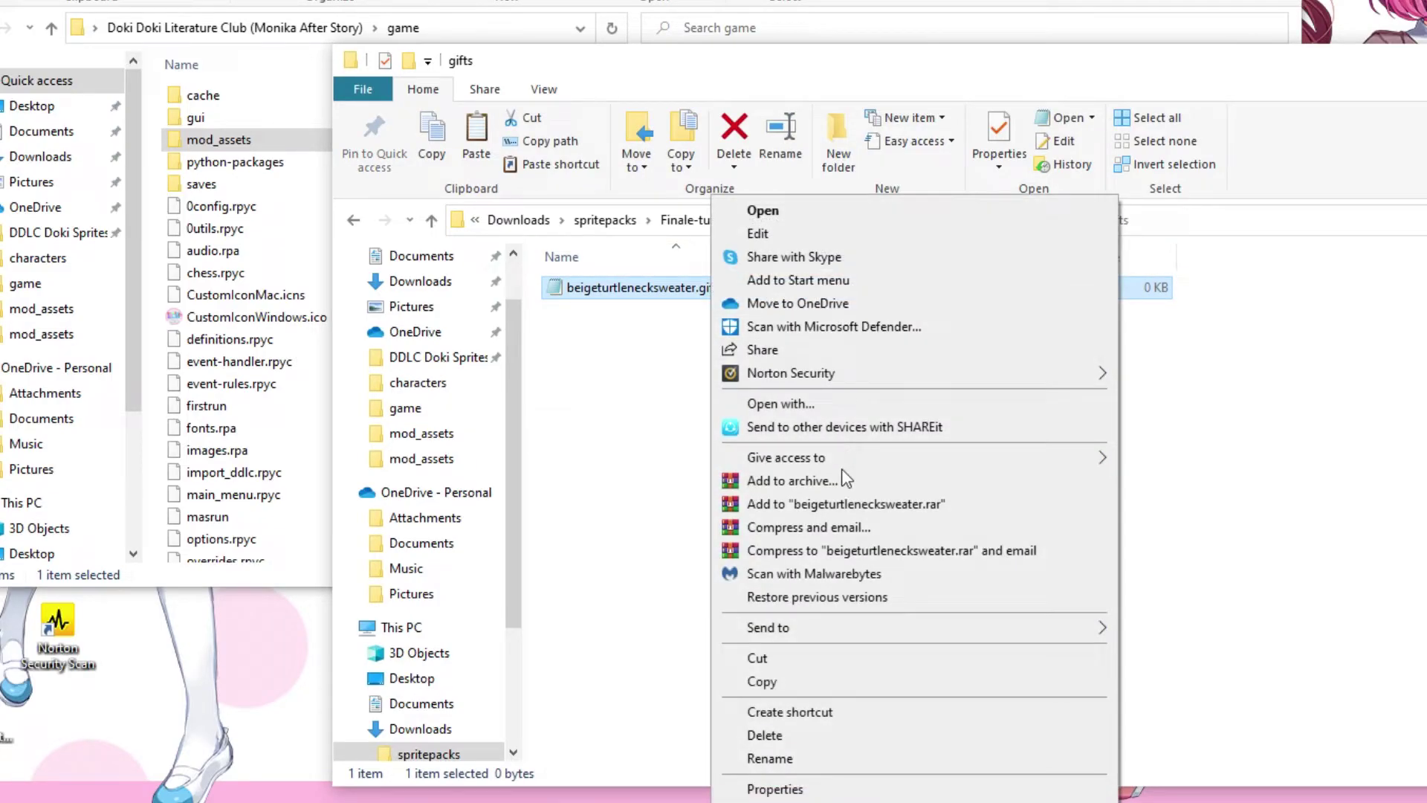
left_click(760, 683)
left_click(292, 40)
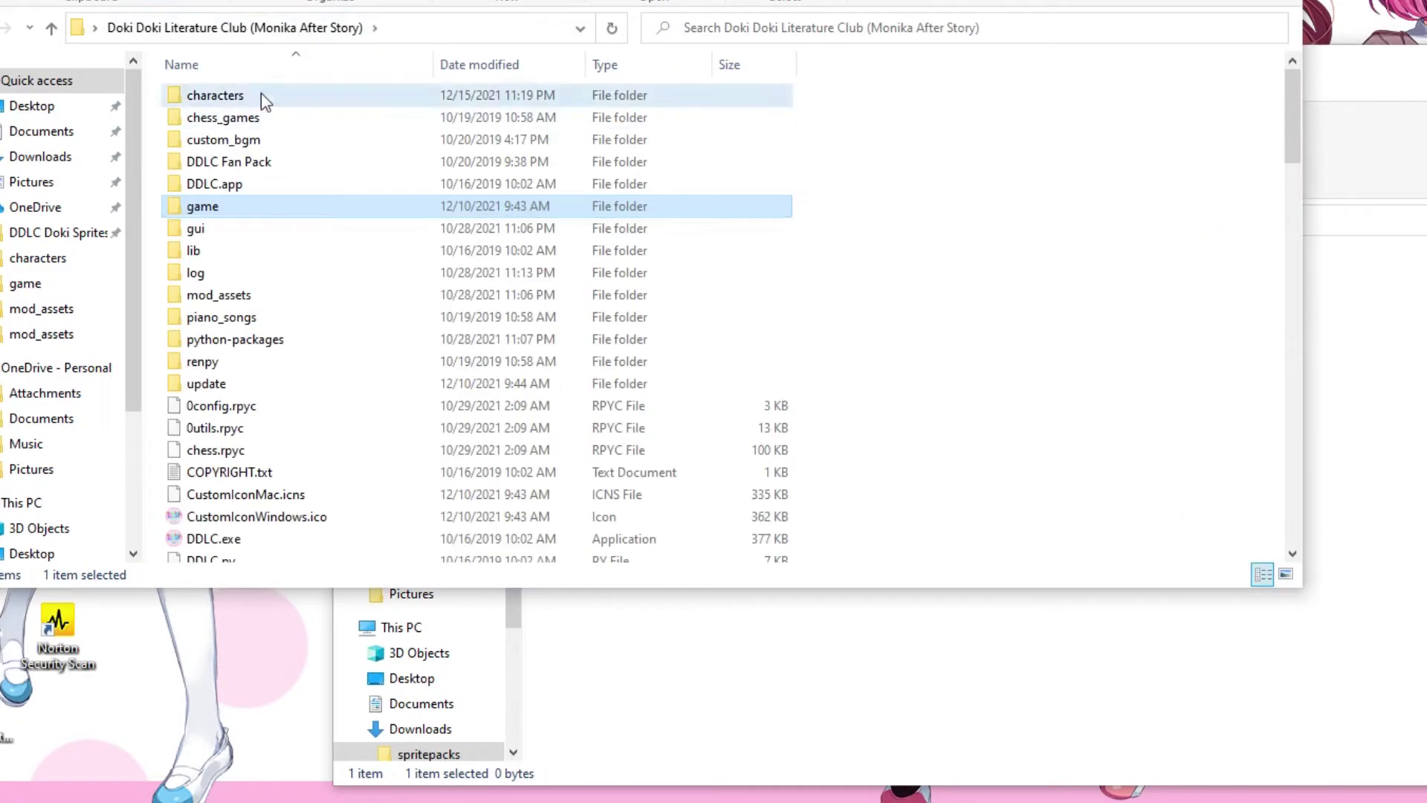
double_click(261, 93)
right_click(432, 283)
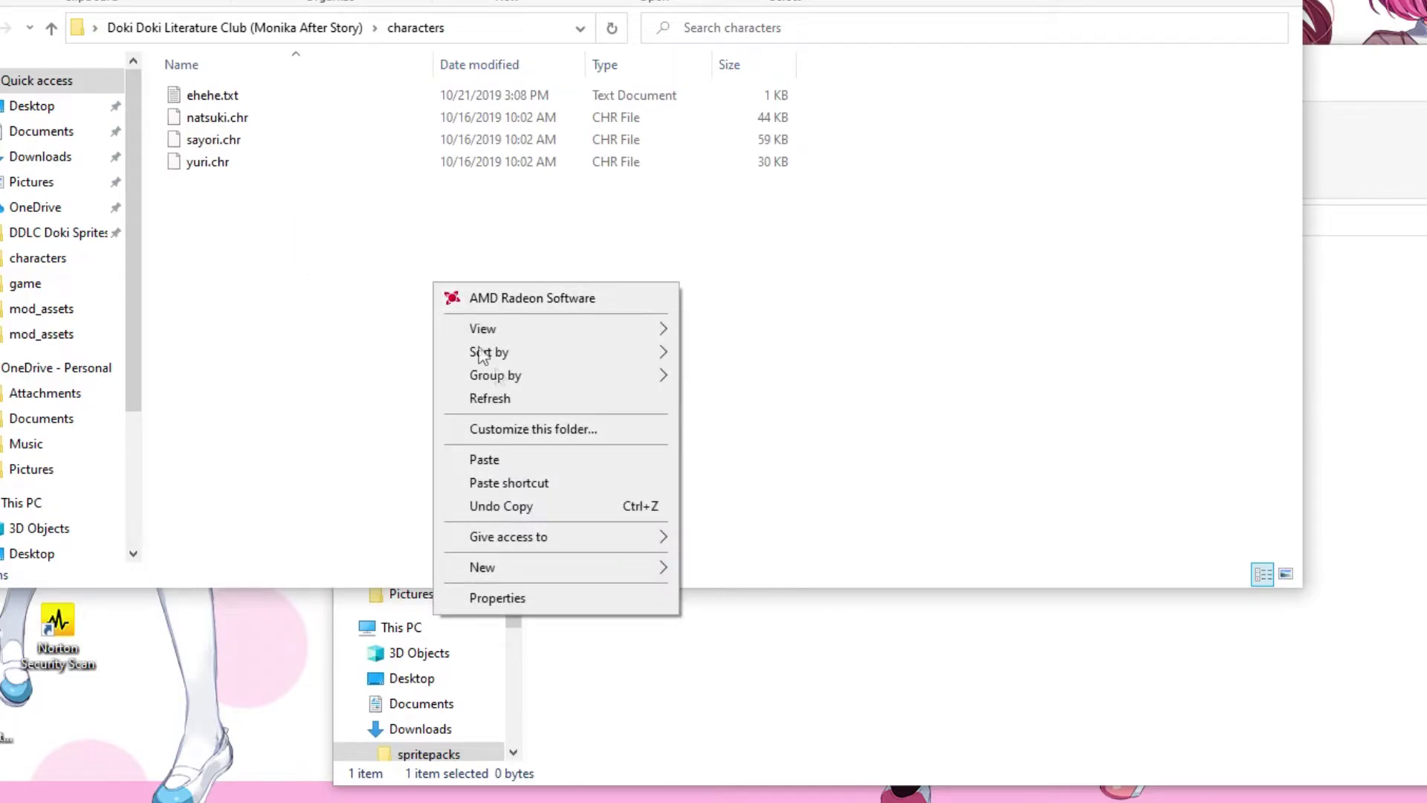
left_click(565, 460)
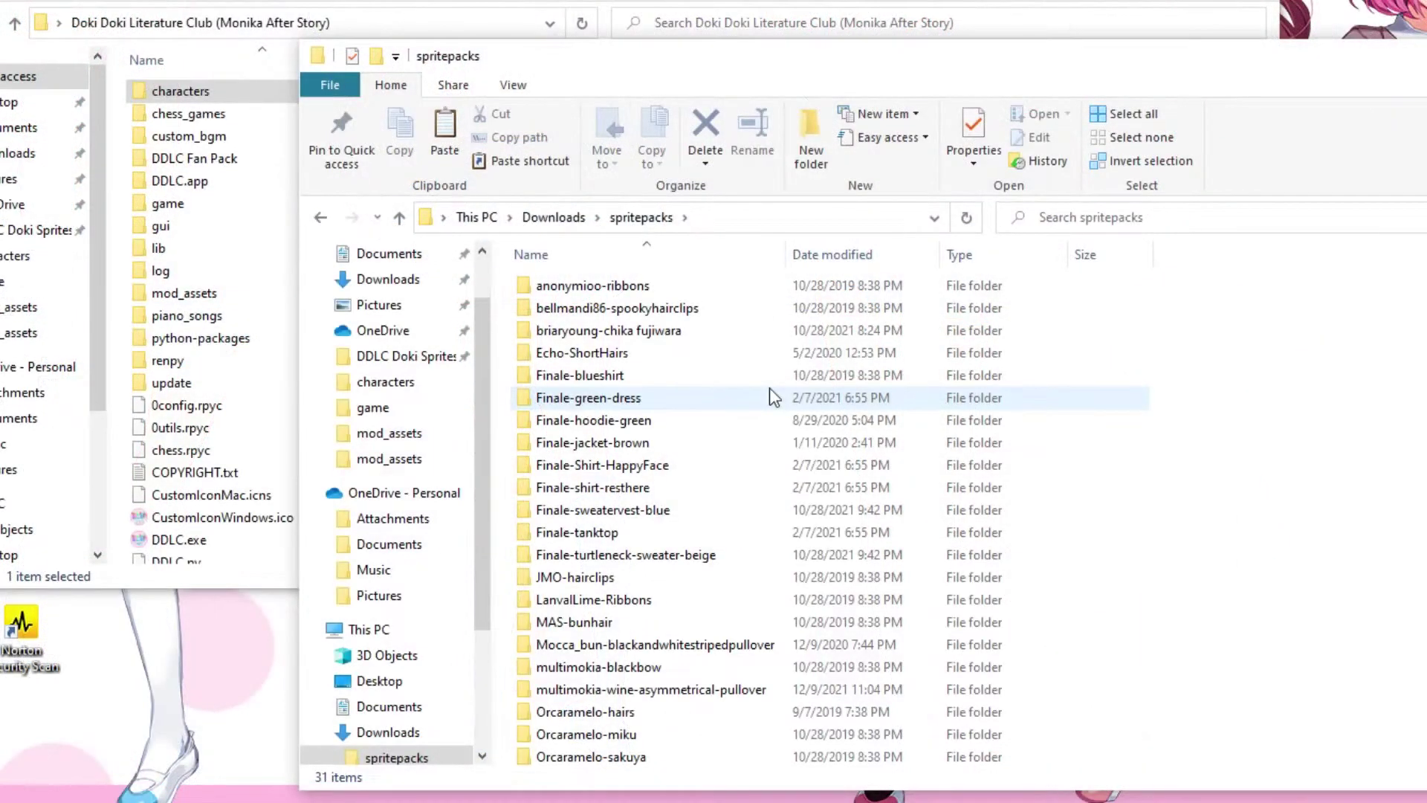
Step: Copy the mod_assets folder of Finale-green-dress into the Monika After Story game folder
double_click(770, 387)
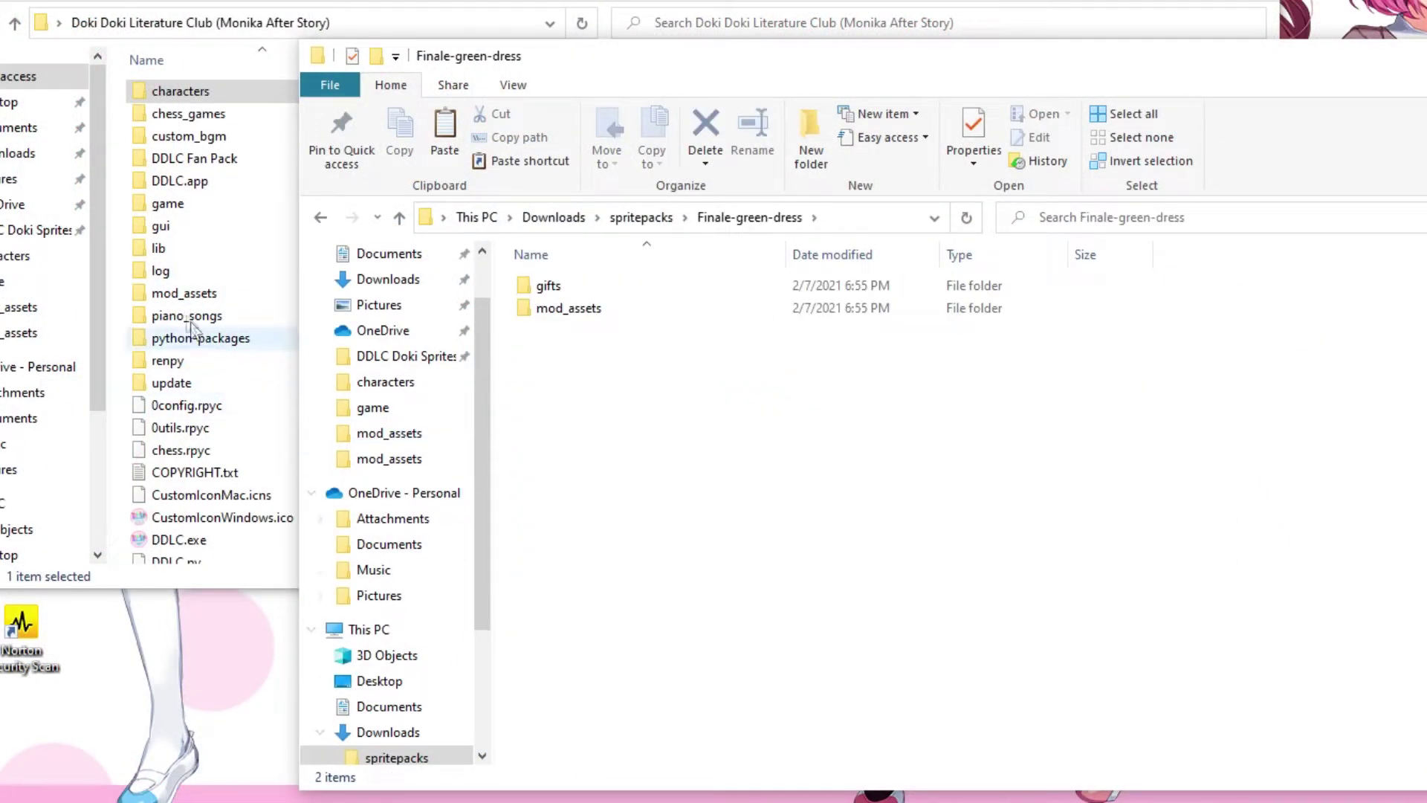
left_click(183, 207)
double_click(186, 208)
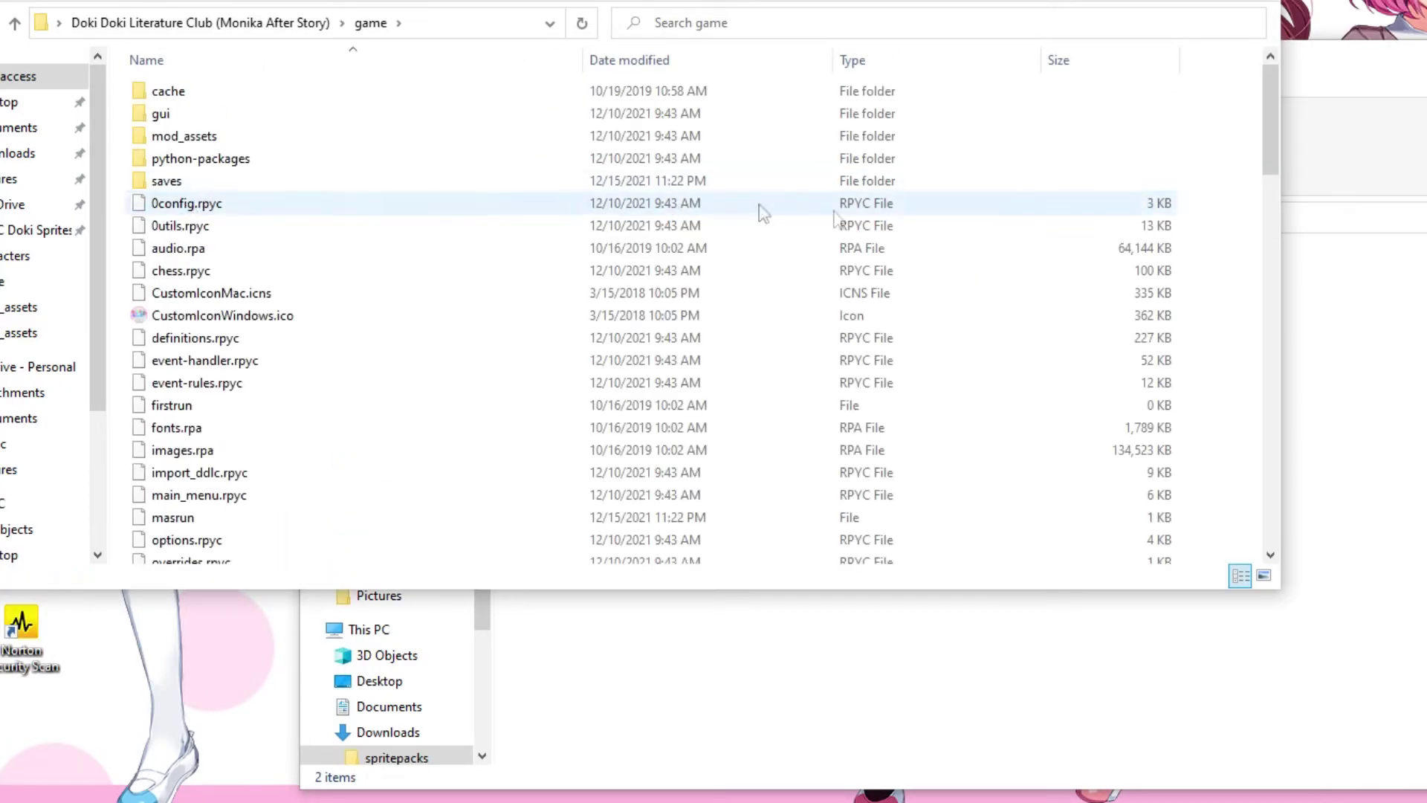
left_click(1336, 352)
left_click(797, 308)
right_click(797, 307)
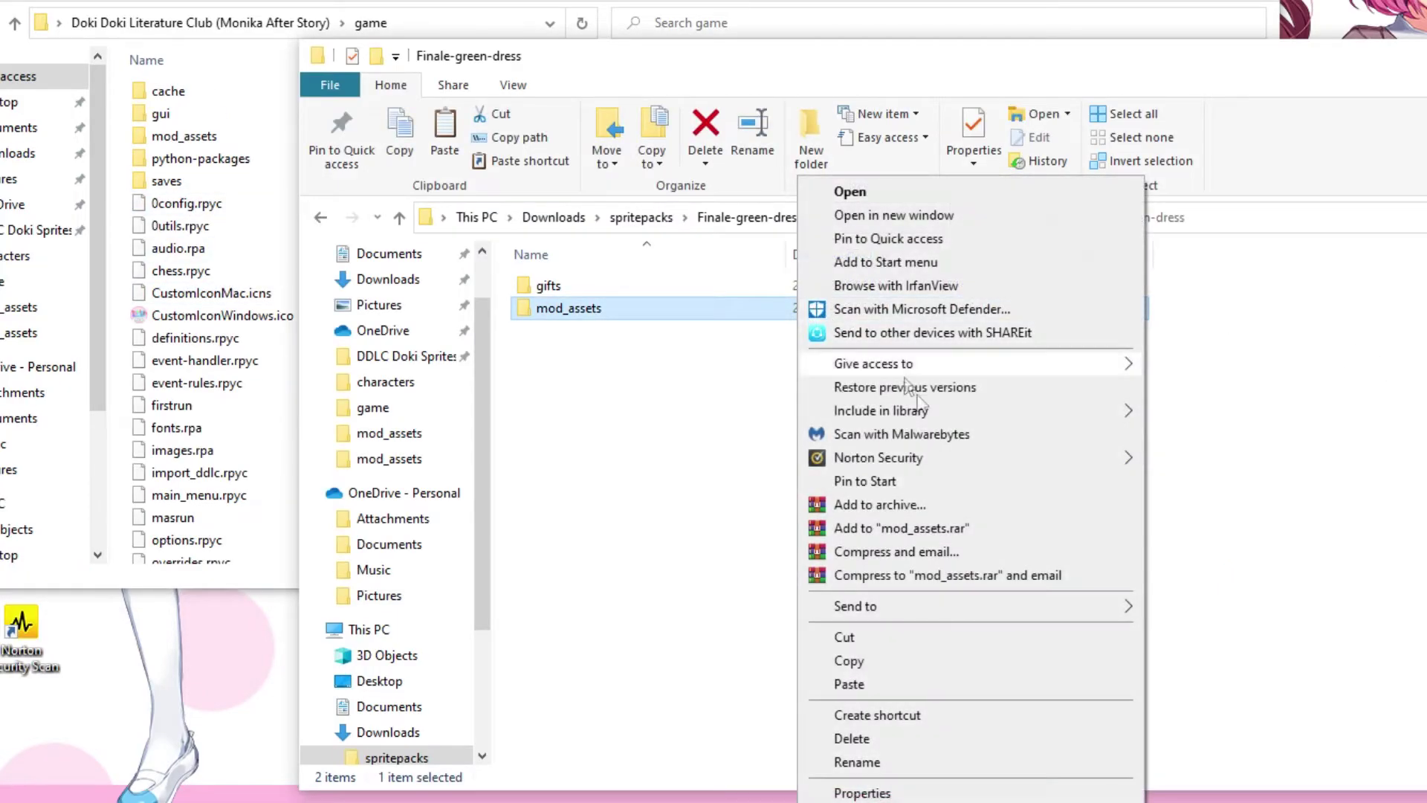
left_click(886, 661)
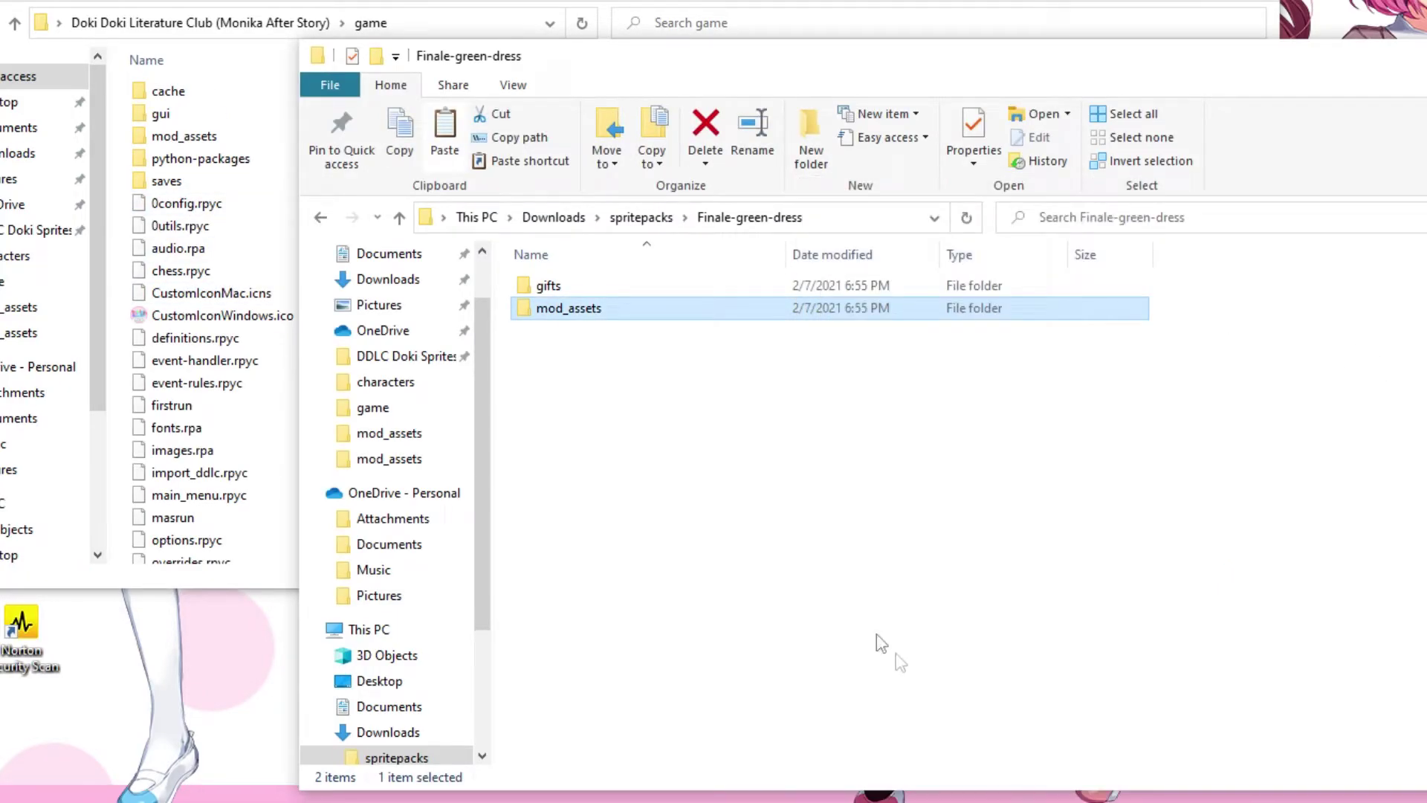
left_click(110, 158)
right_click(115, 149)
left_click(233, 325)
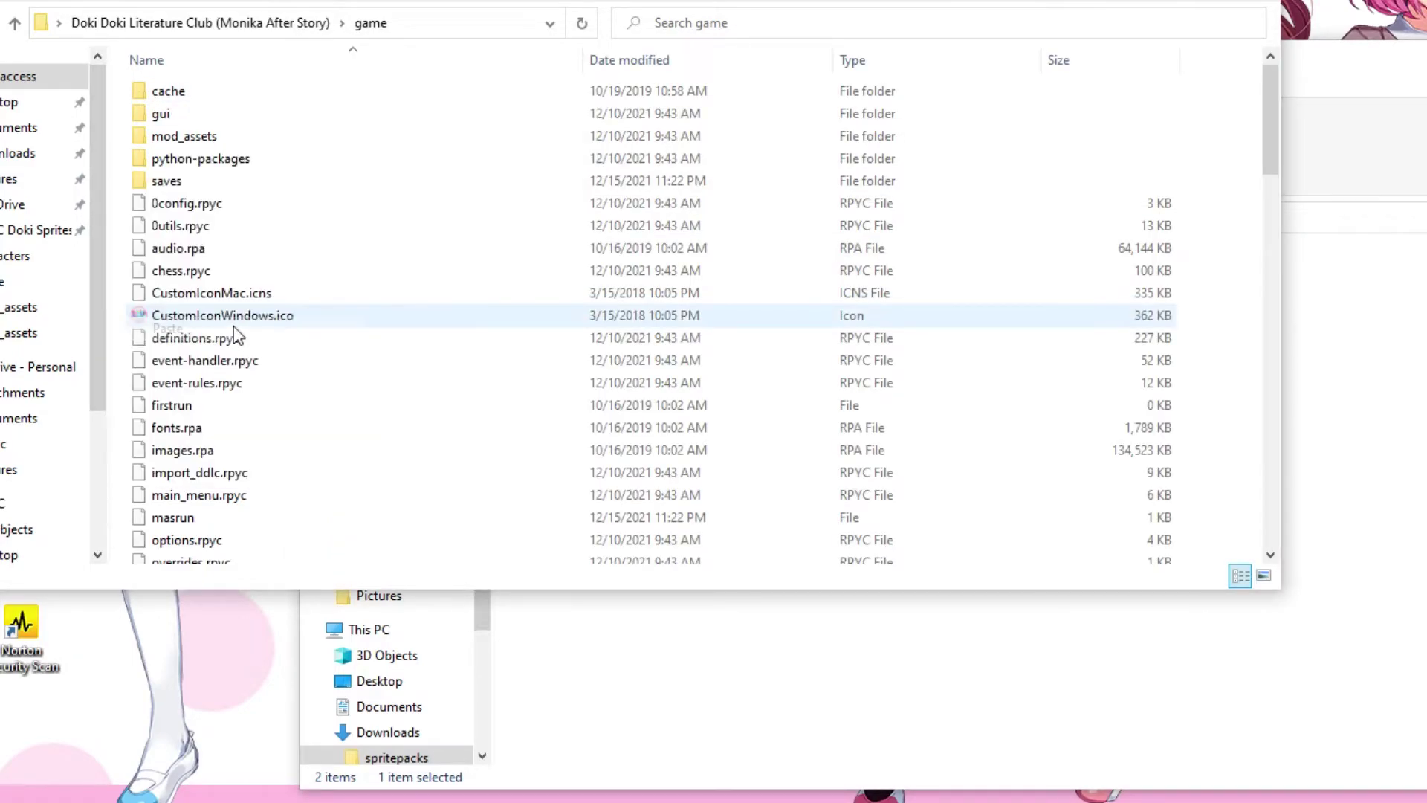
Step: Copy greendress.gift from the Finale-green-dress gifts folder into the Monika After Story characters folder
left_click(1353, 164)
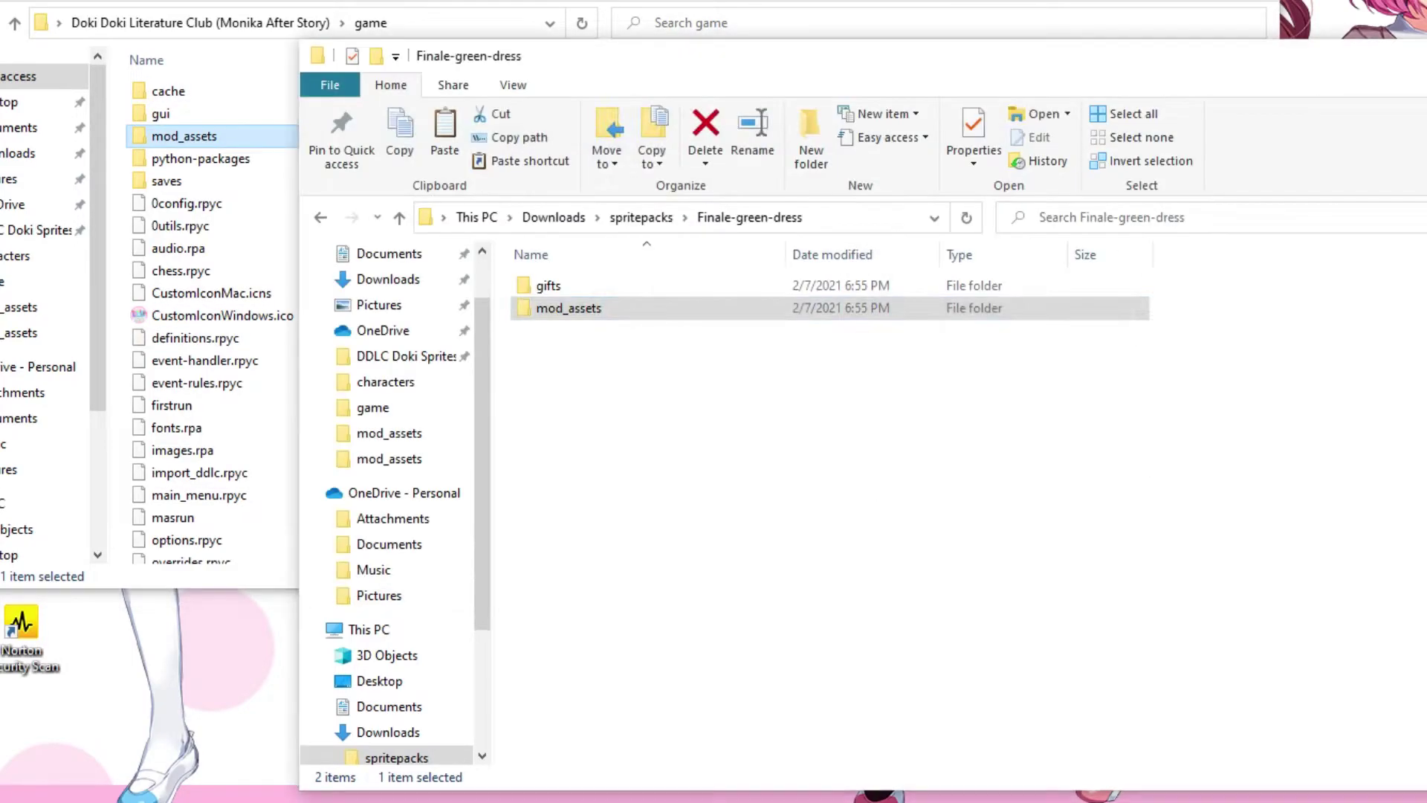
left_click(633, 218)
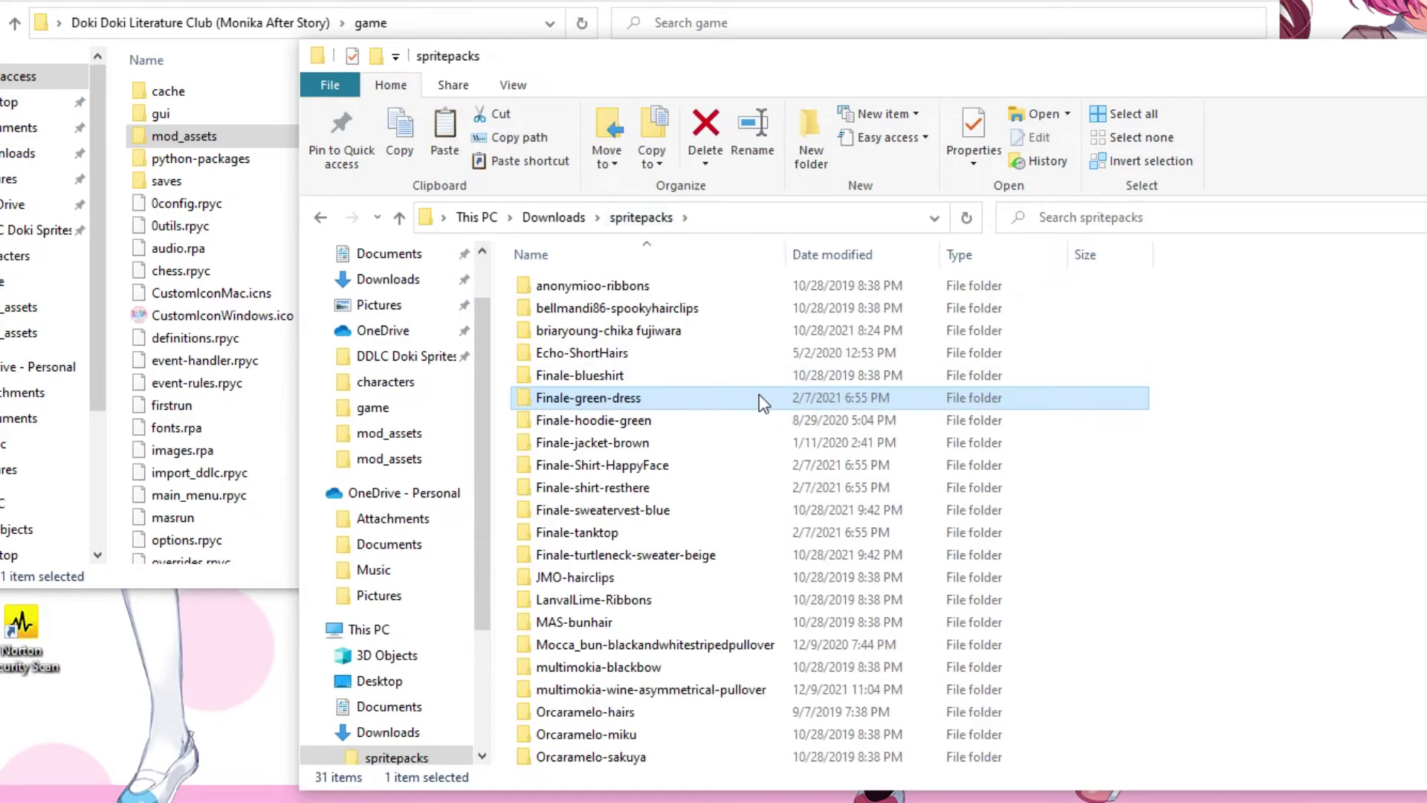
double_click(657, 396)
double_click(608, 296)
right_click(611, 298)
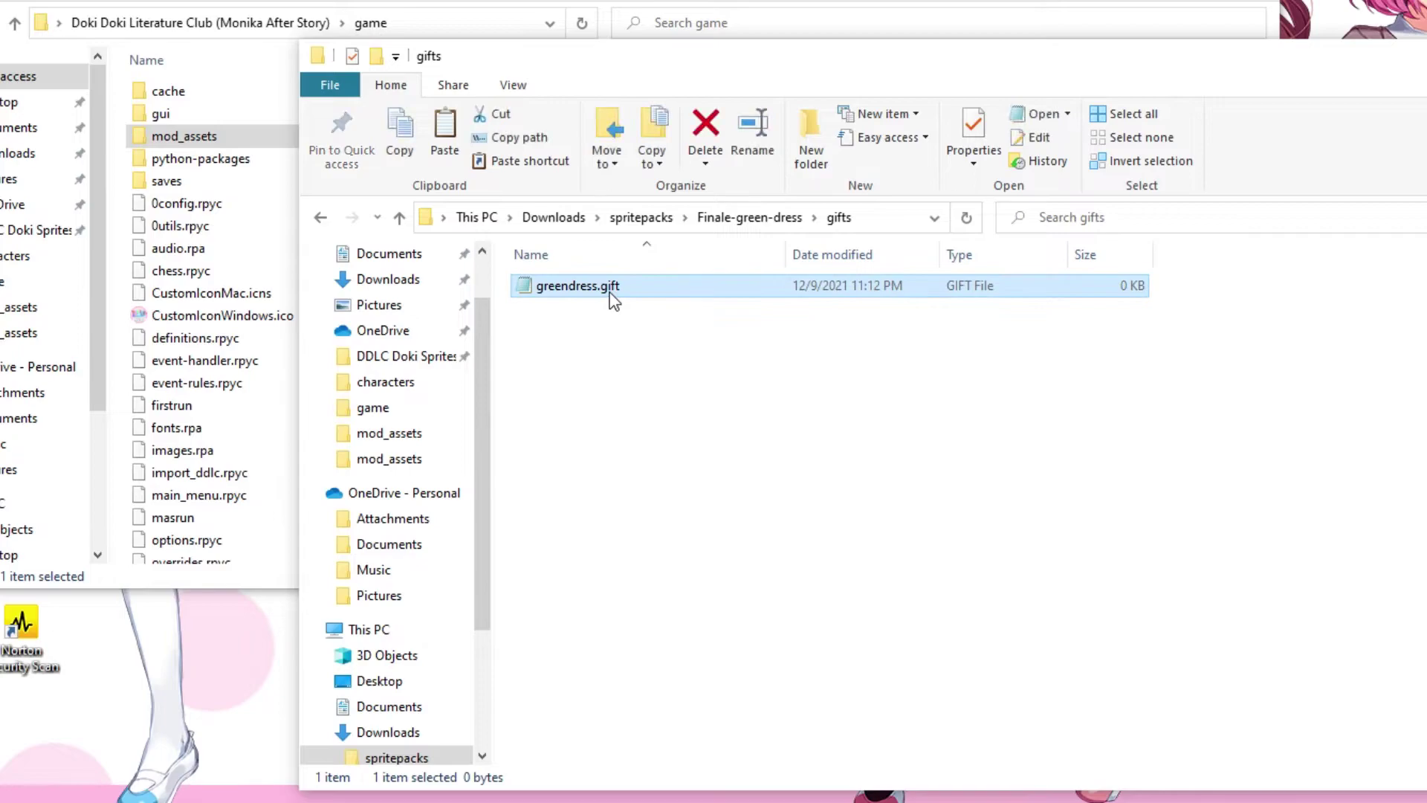
left_click(757, 690)
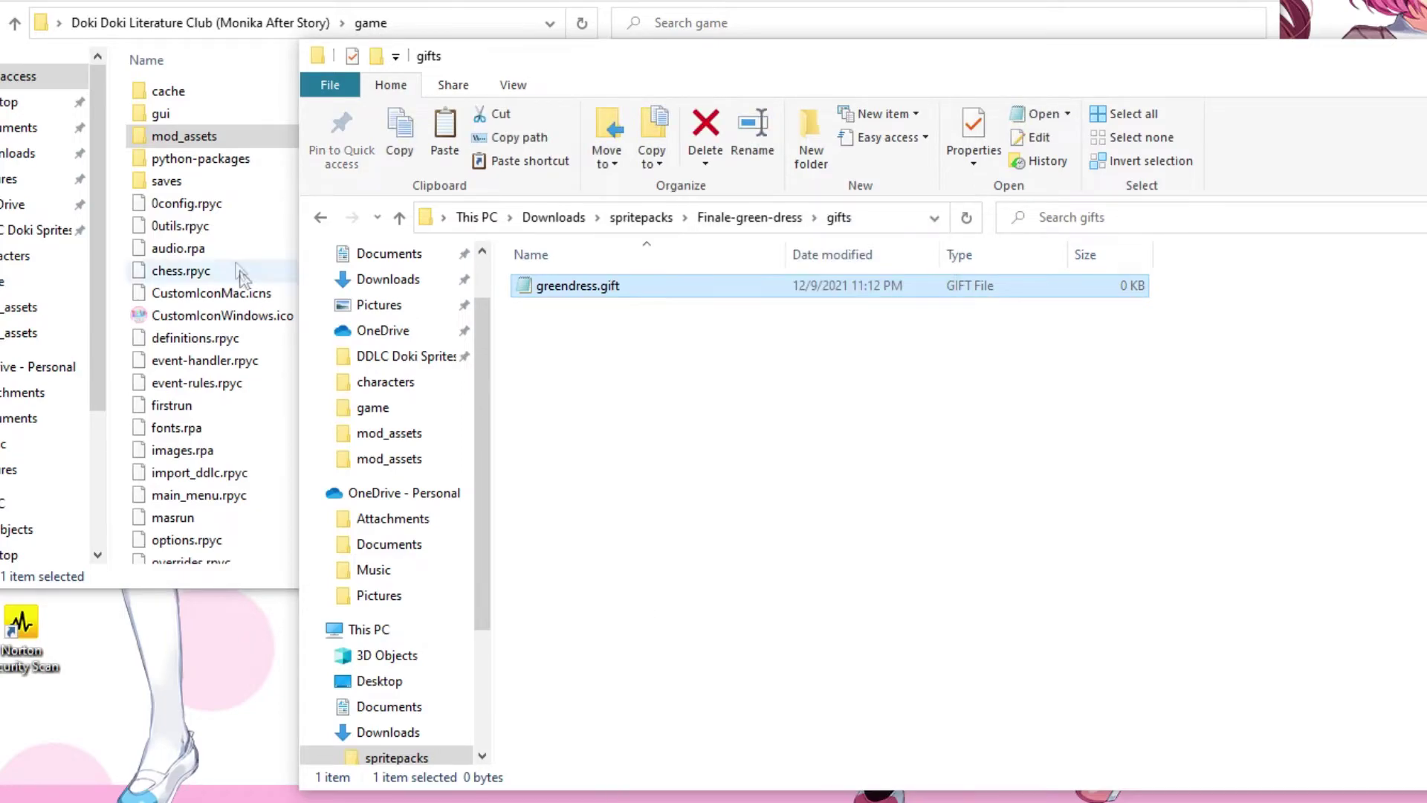
left_click(232, 24)
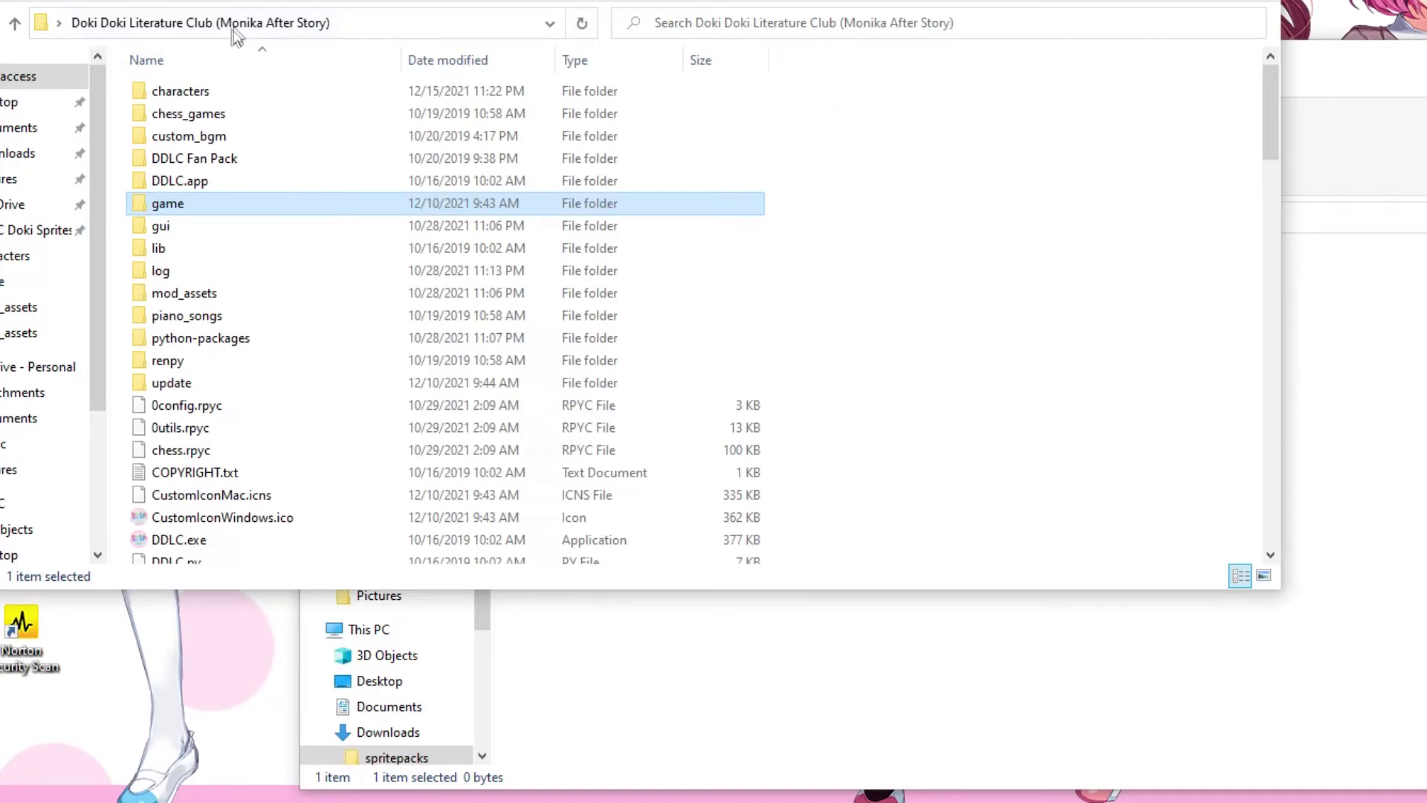
double_click(217, 91)
right_click(272, 236)
left_click(378, 415)
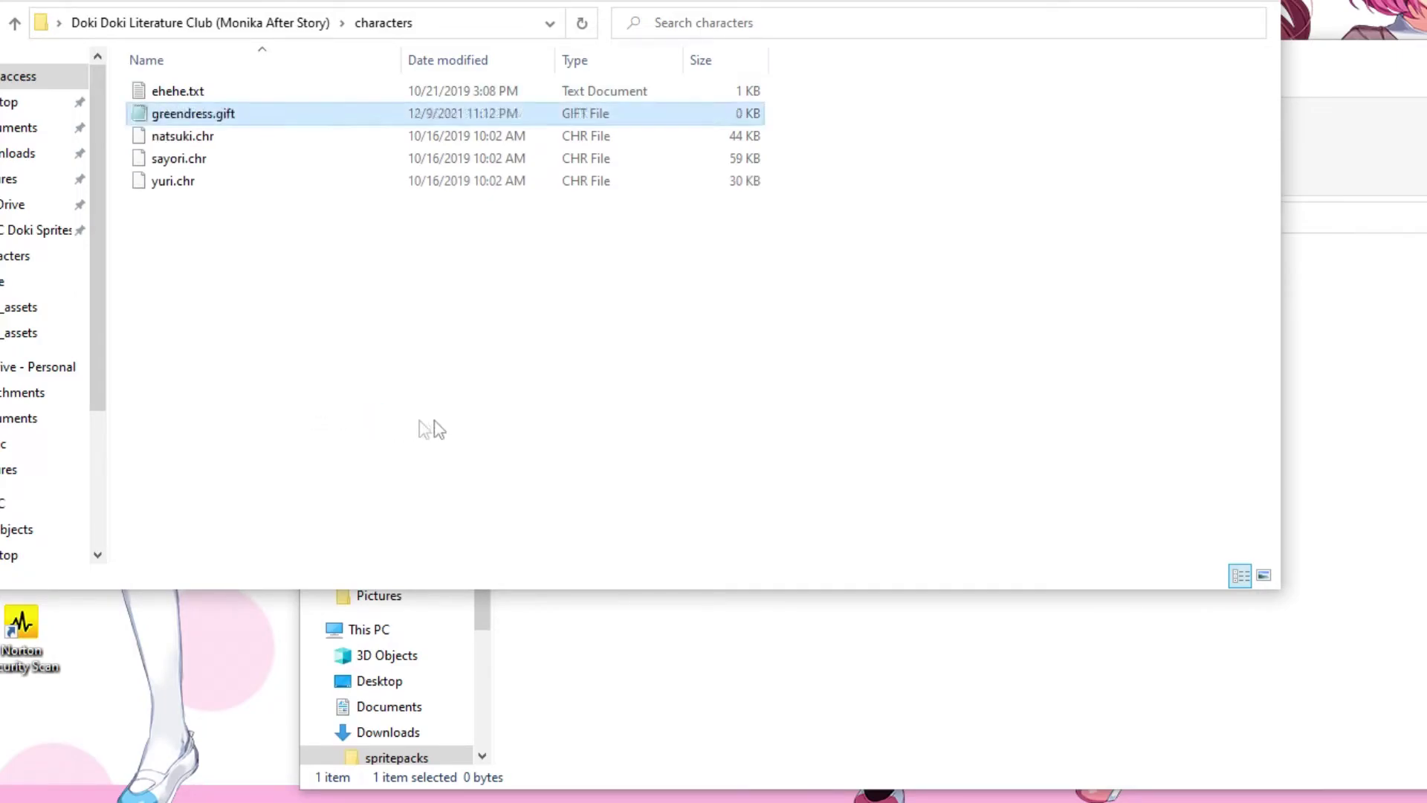
Step: Copy the mod_assets folder of the briaryoung-chika fujiwara sprite pack into the Monika After Story game folder
left_click(1385, 372)
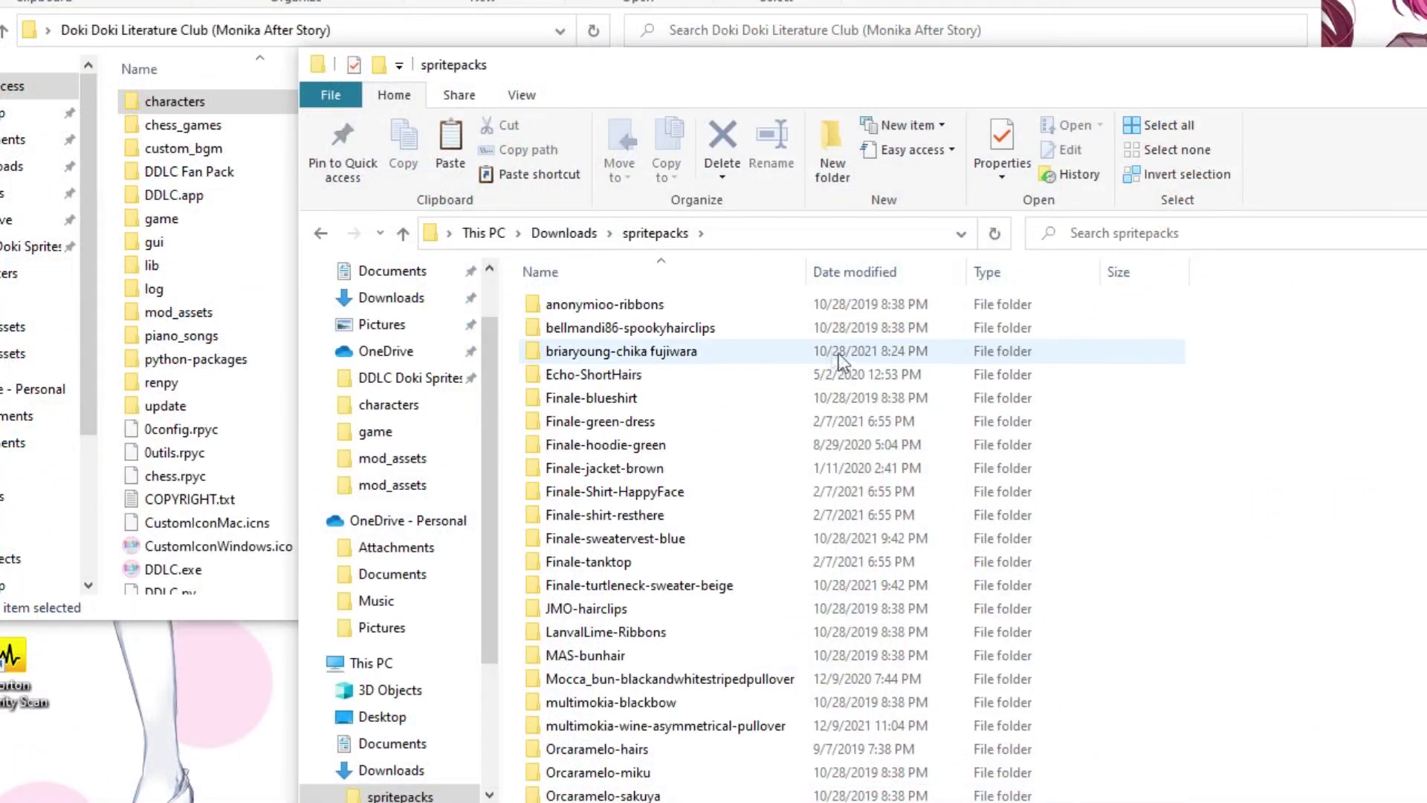
double_click(839, 353)
left_click(741, 327)
right_click(741, 327)
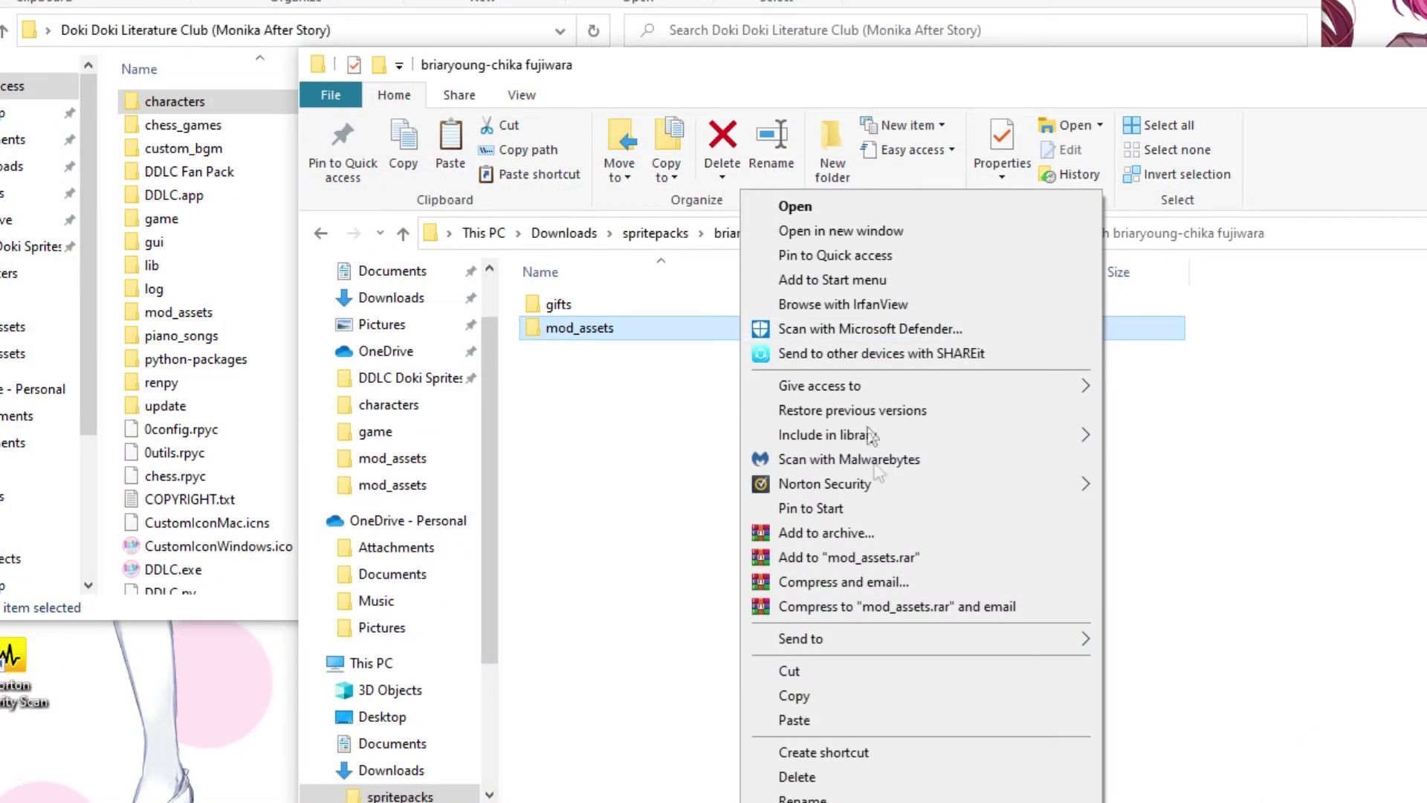
left_click(793, 695)
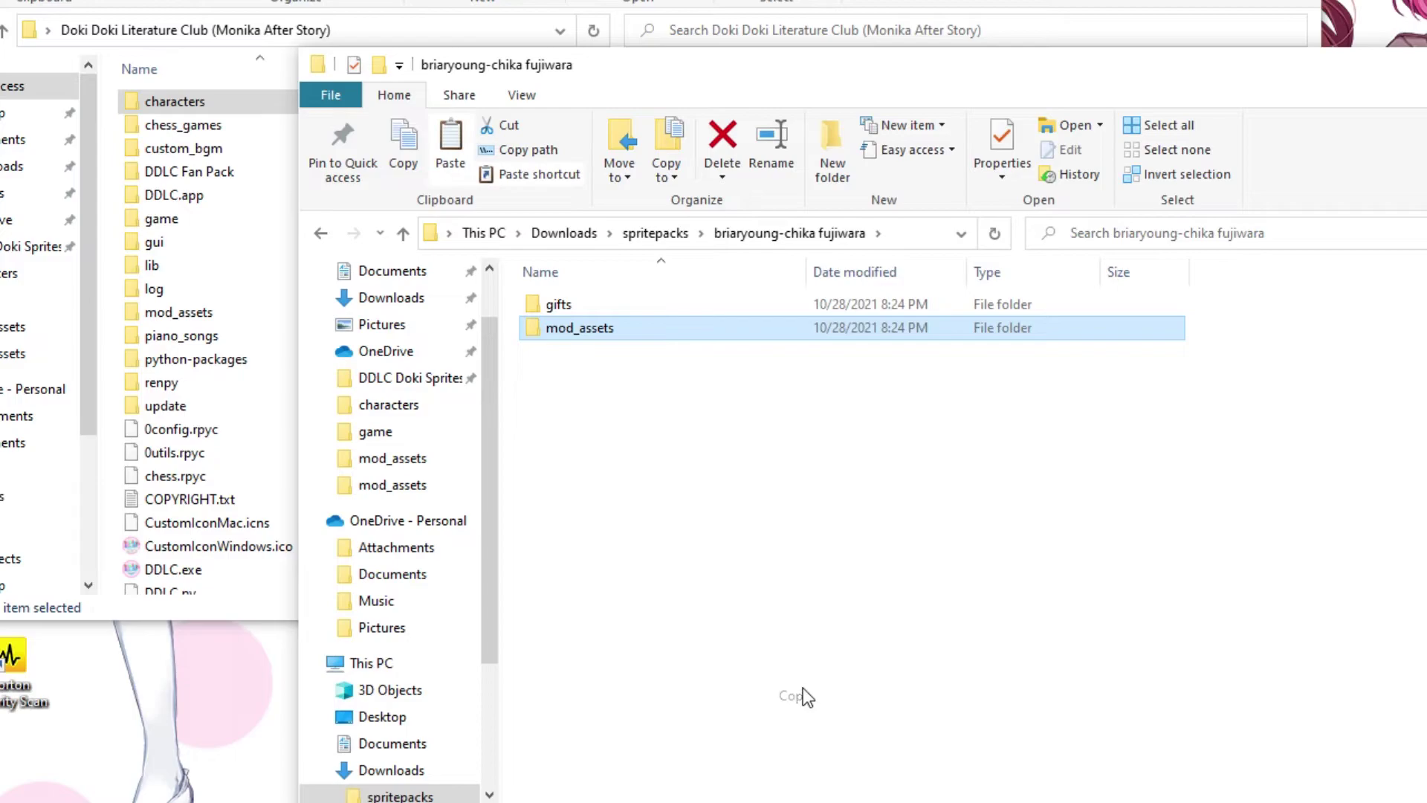
double_click(205, 224)
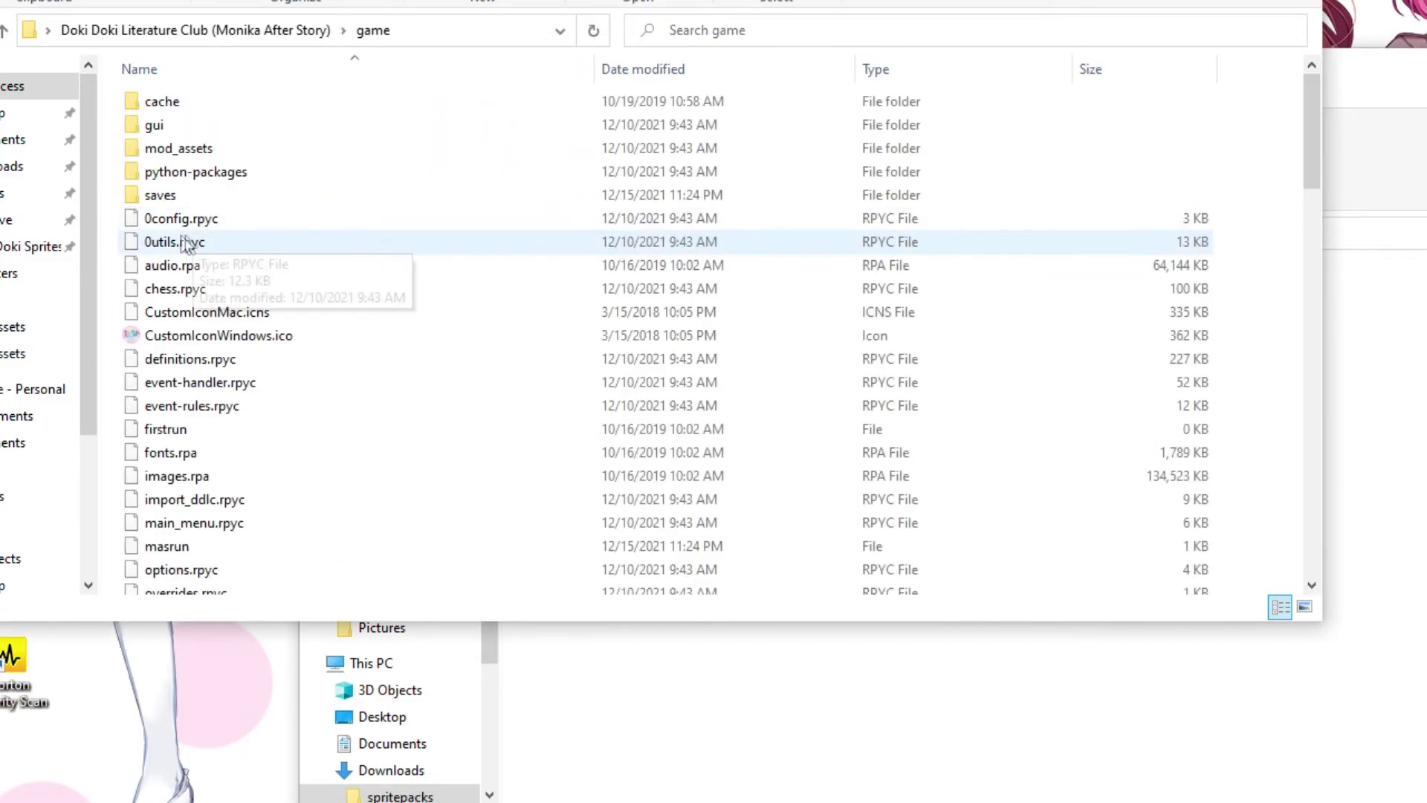
right_click(114, 194)
left_click(165, 389)
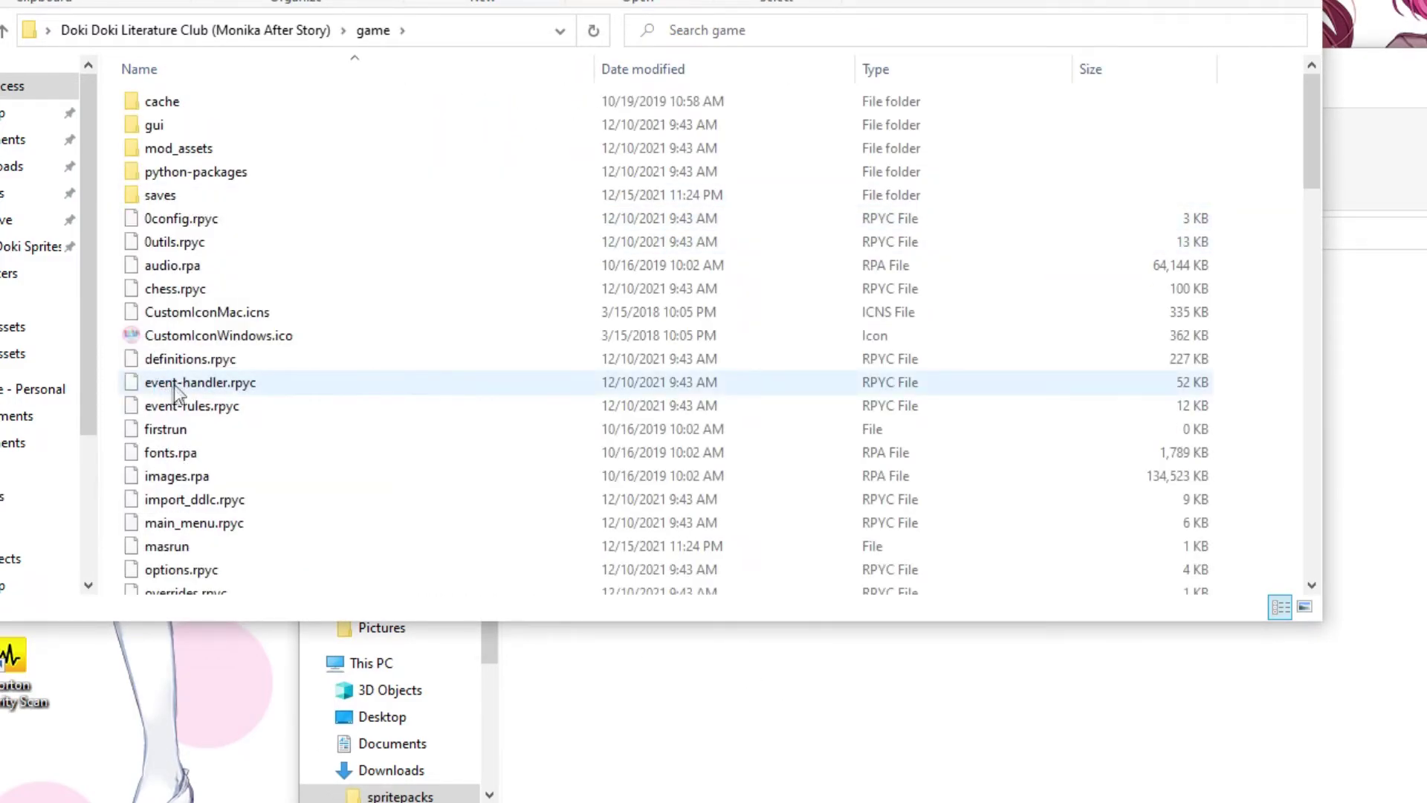
Step: Copy shuchiinacademyuniform.gift from the briaryoung-chika fujiwara gifts folder into the characters folder and close the sprite pack window
key("alt+Tab")
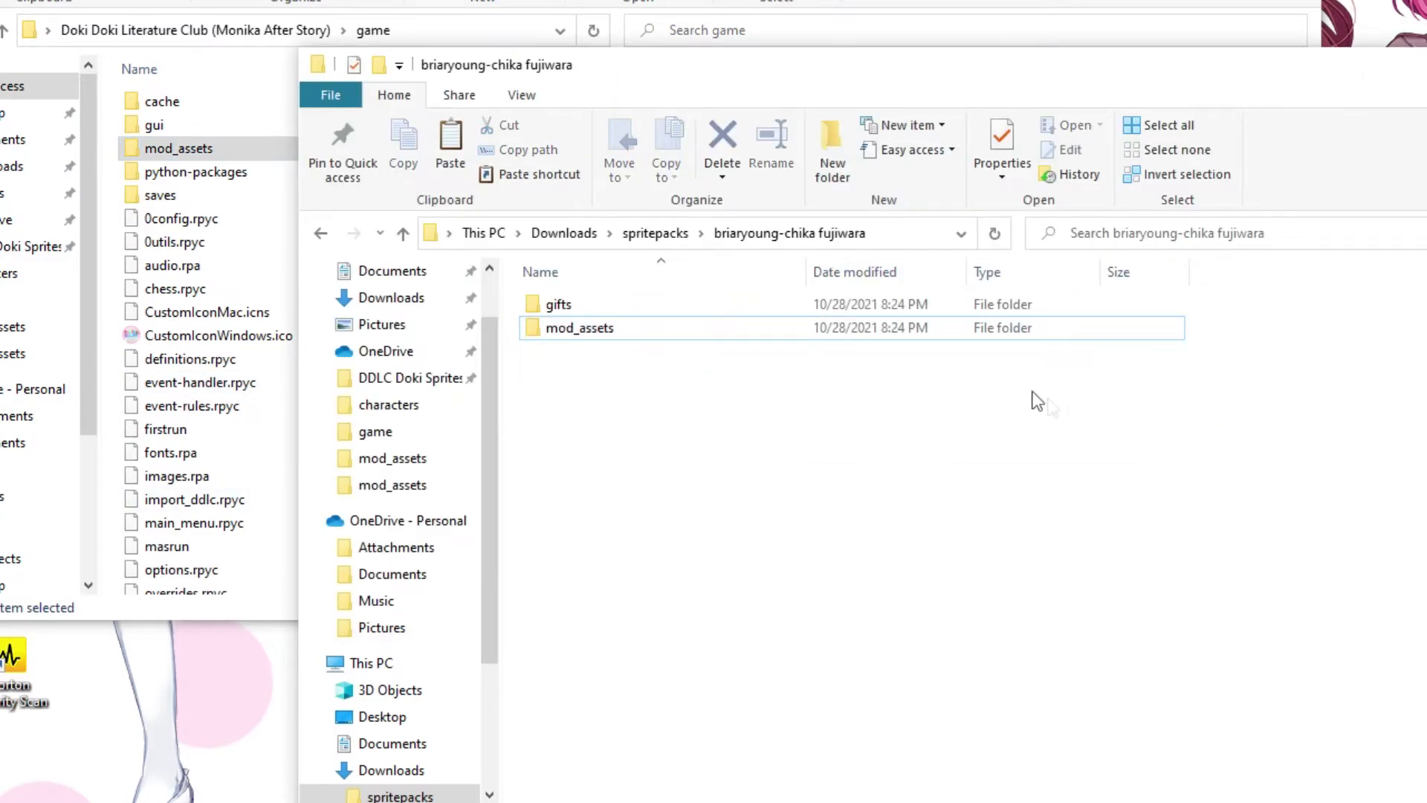
left_click(616, 306)
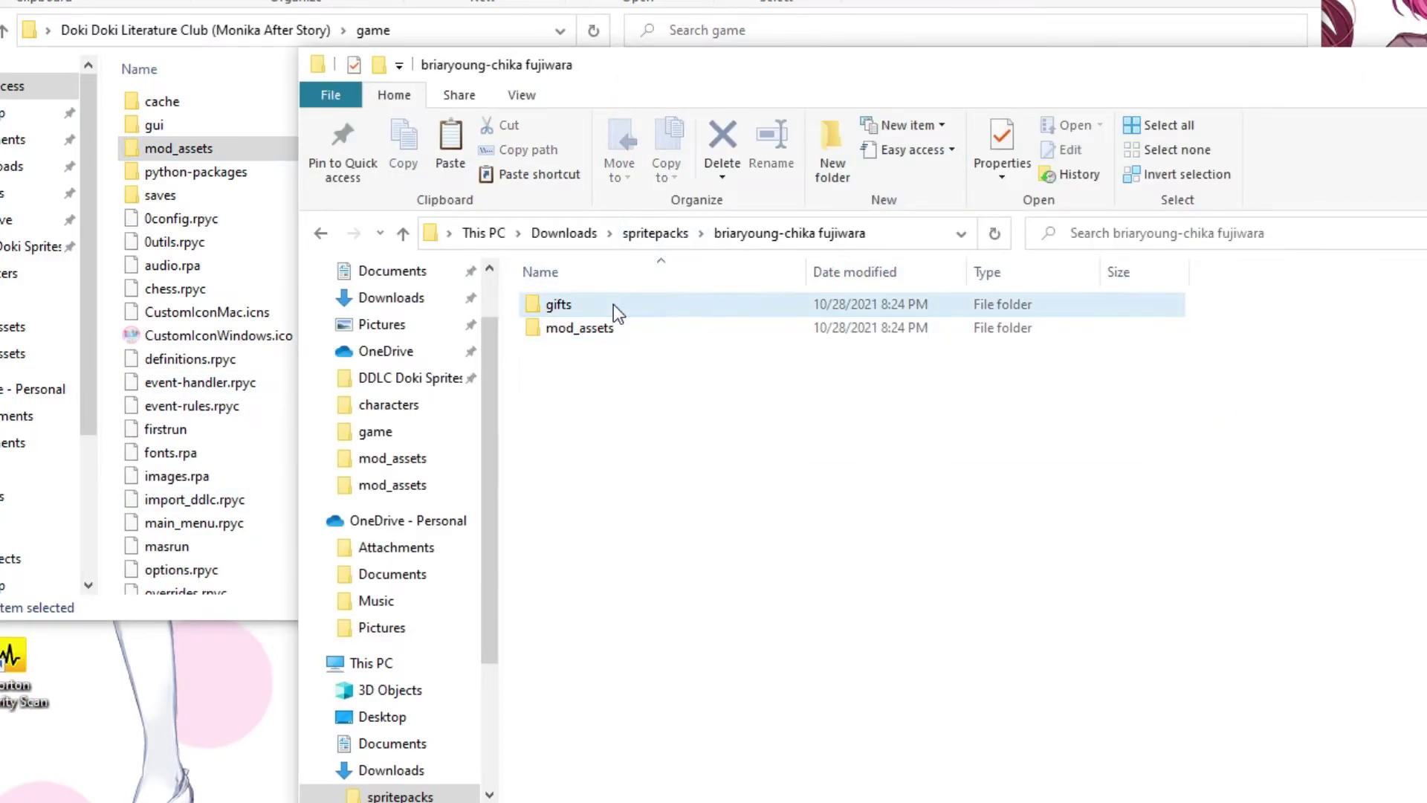
double_click(613, 304)
right_click(613, 302)
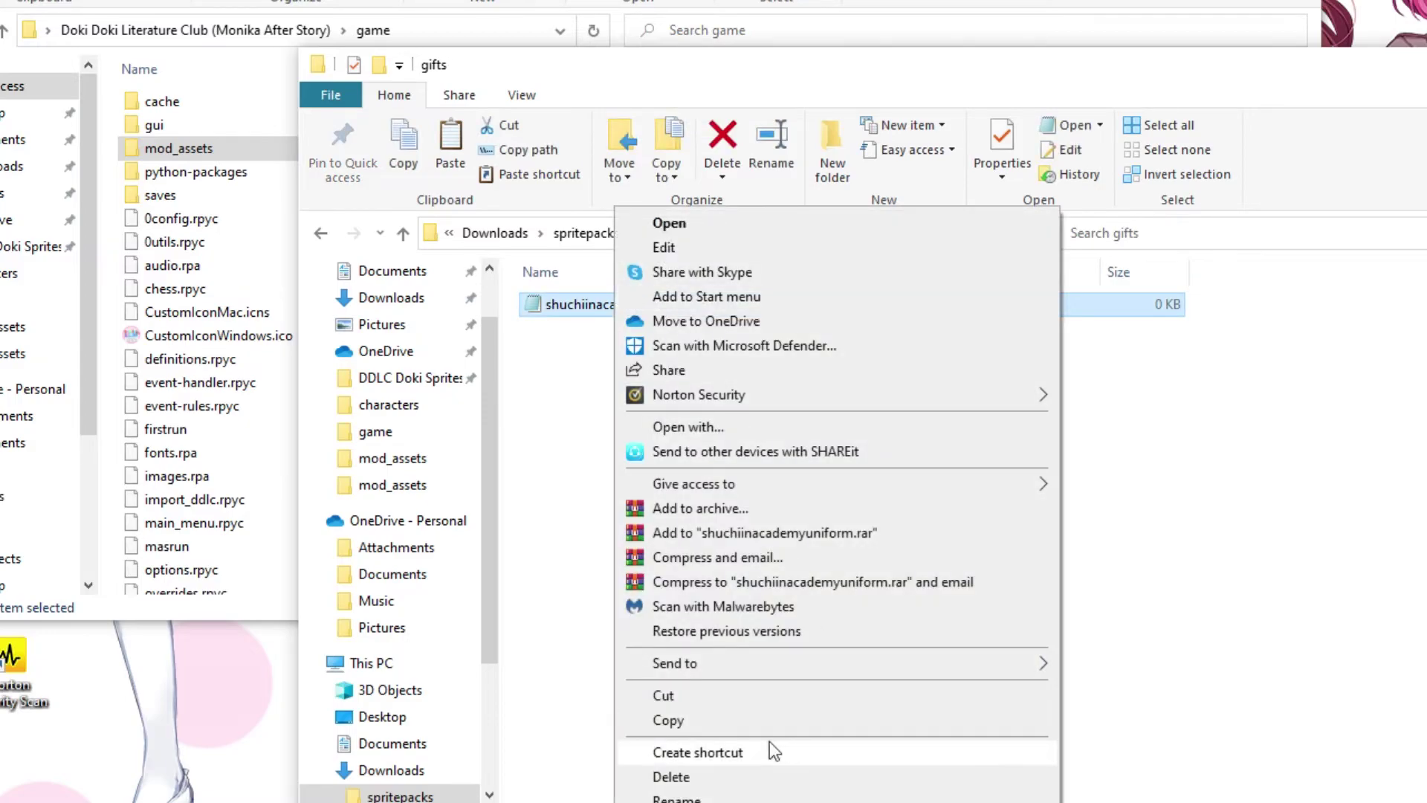
left_click(714, 720)
left_click(230, 52)
key("alt+Up")
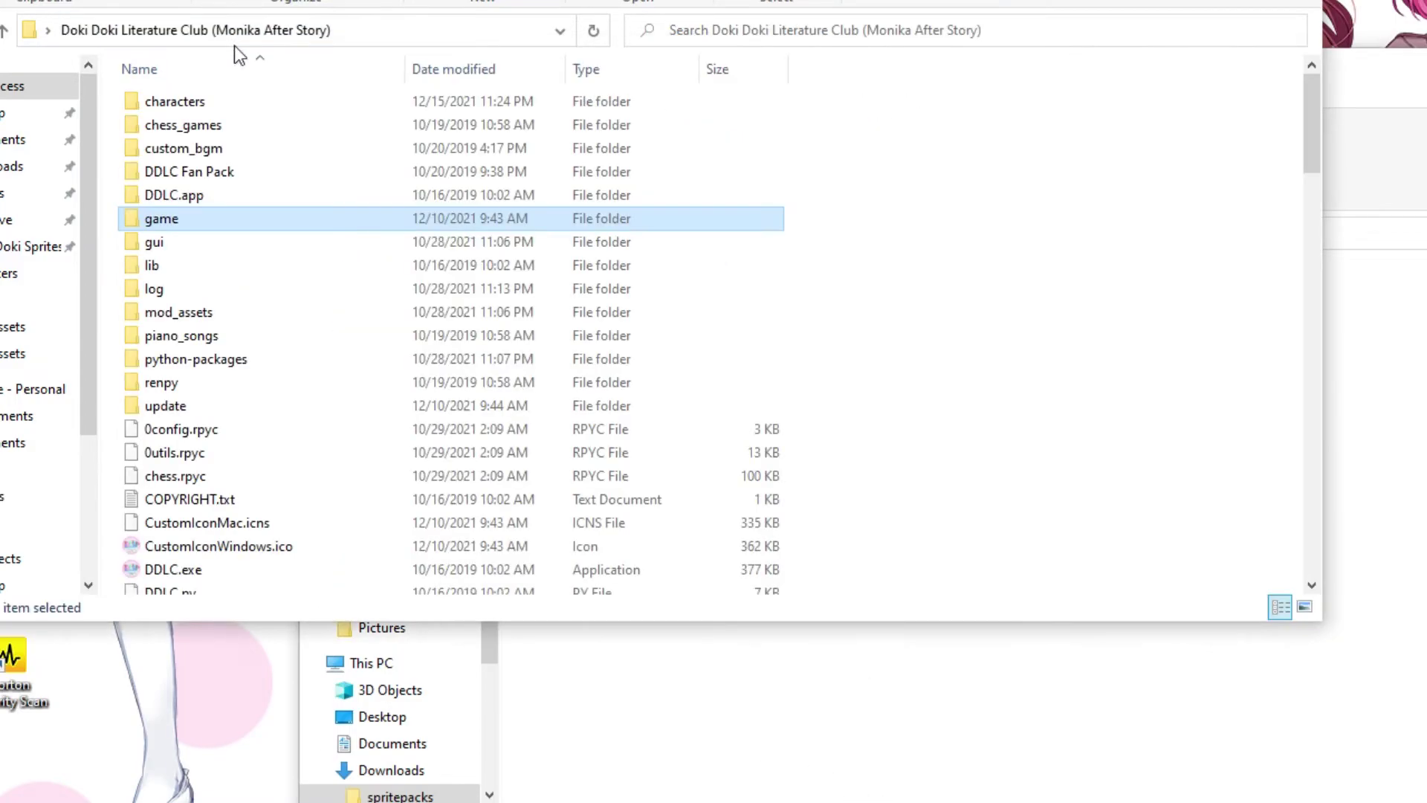
double_click(238, 101)
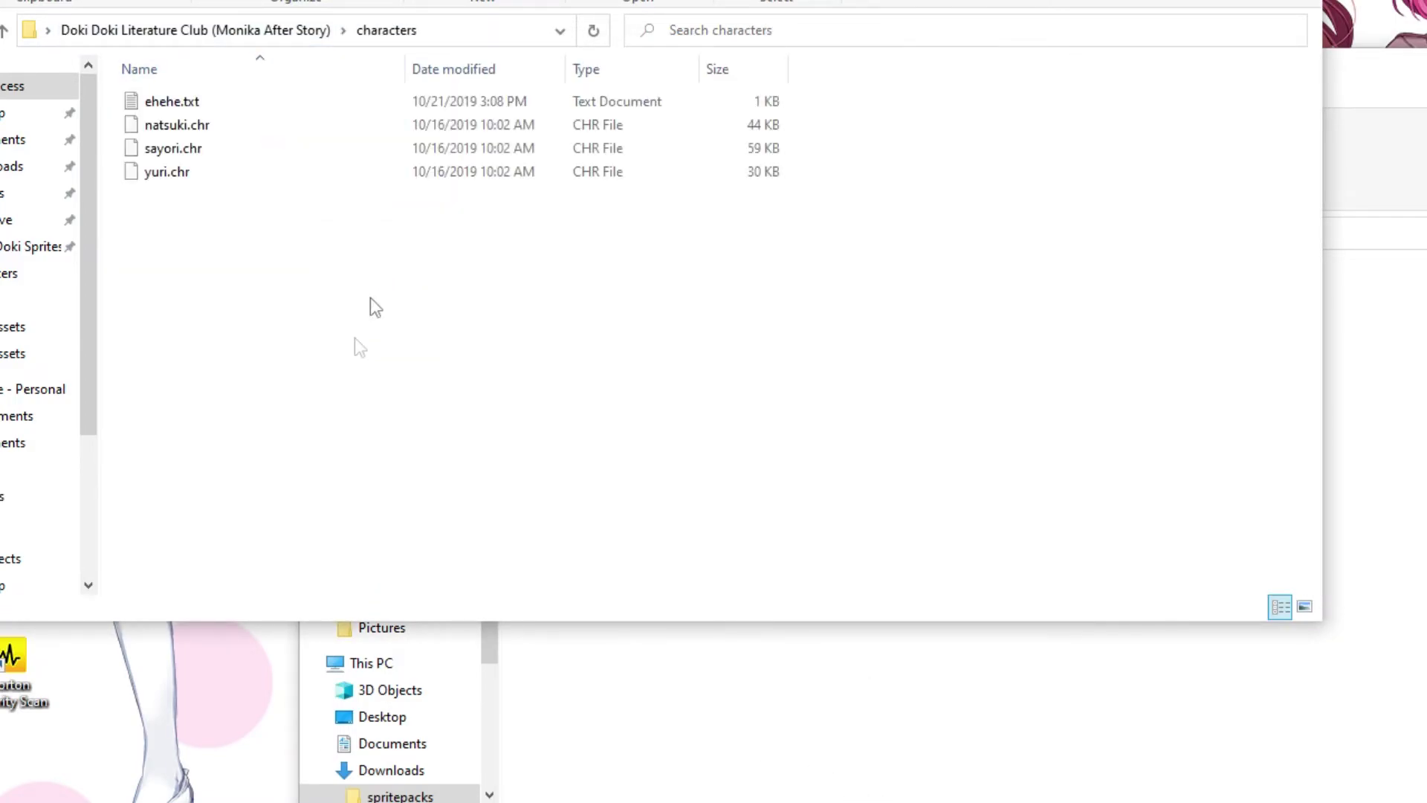
right_click(368, 294)
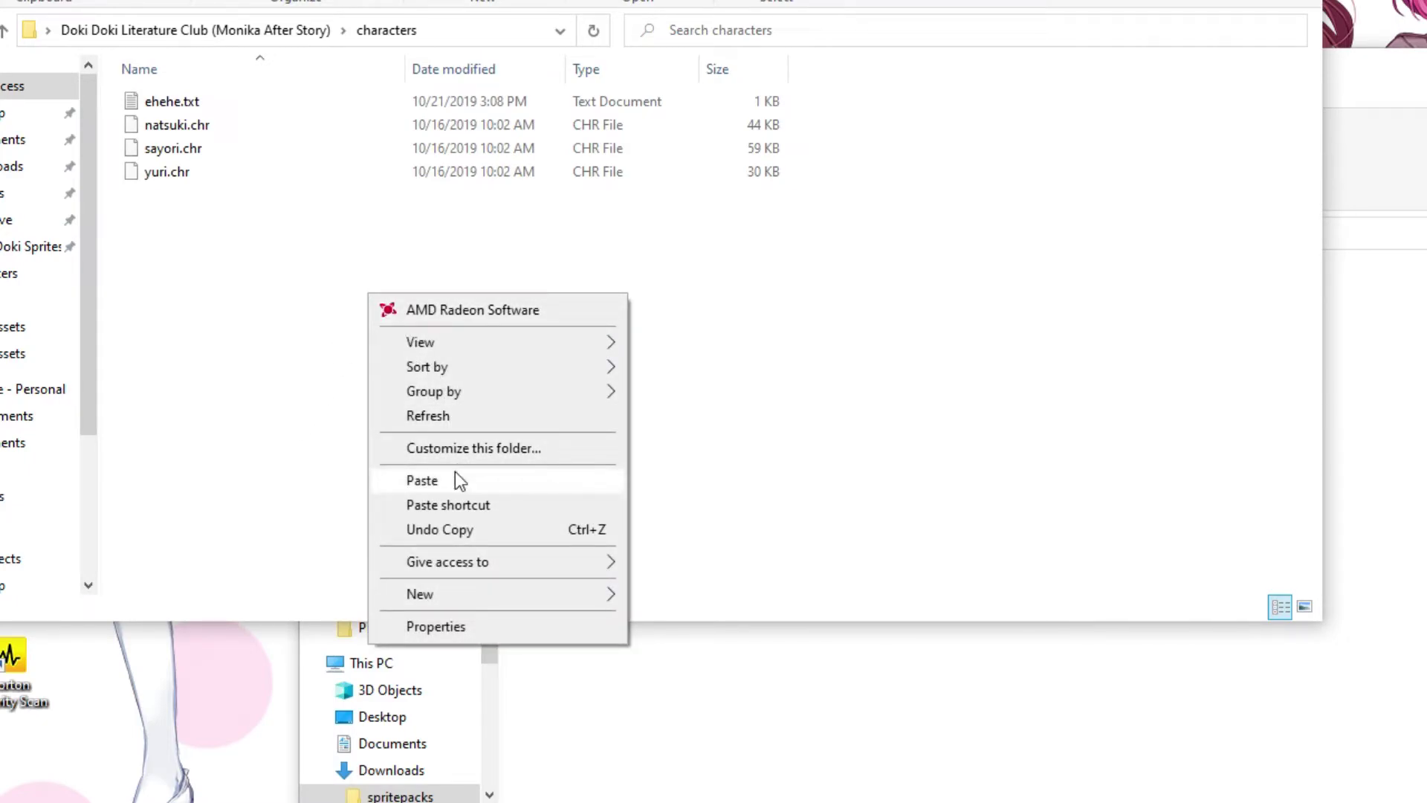
left_click(422, 480)
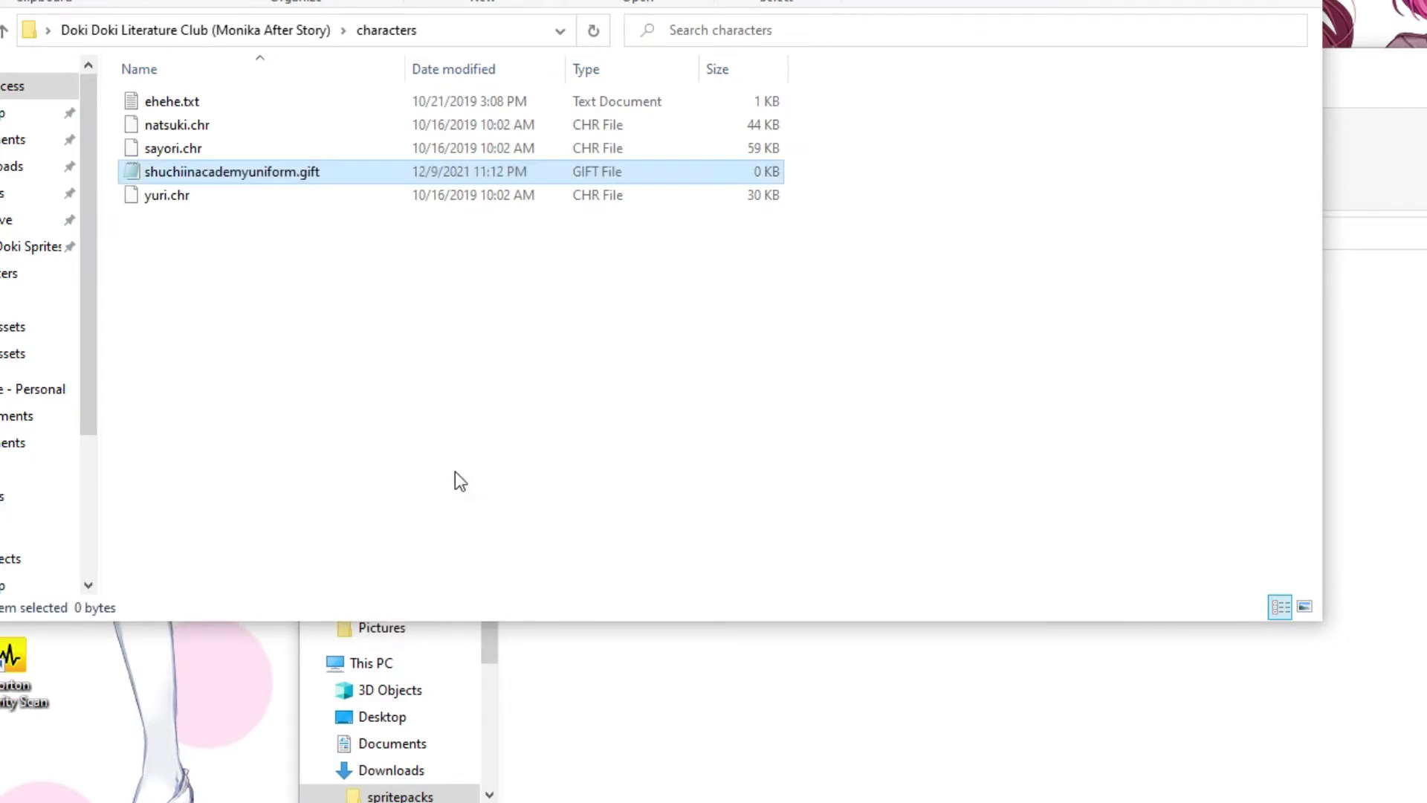
left_click(1422, 404)
key("ctrl+w")
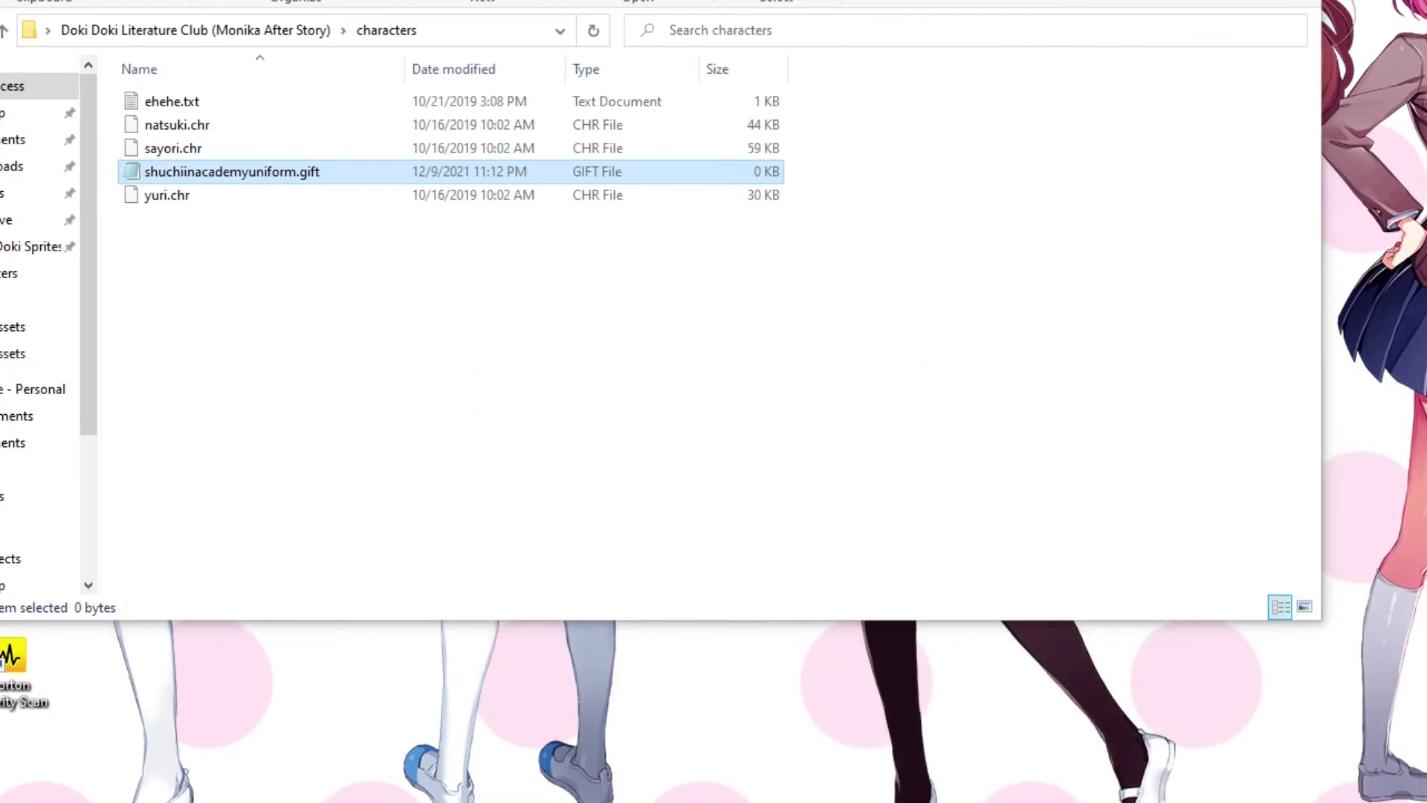